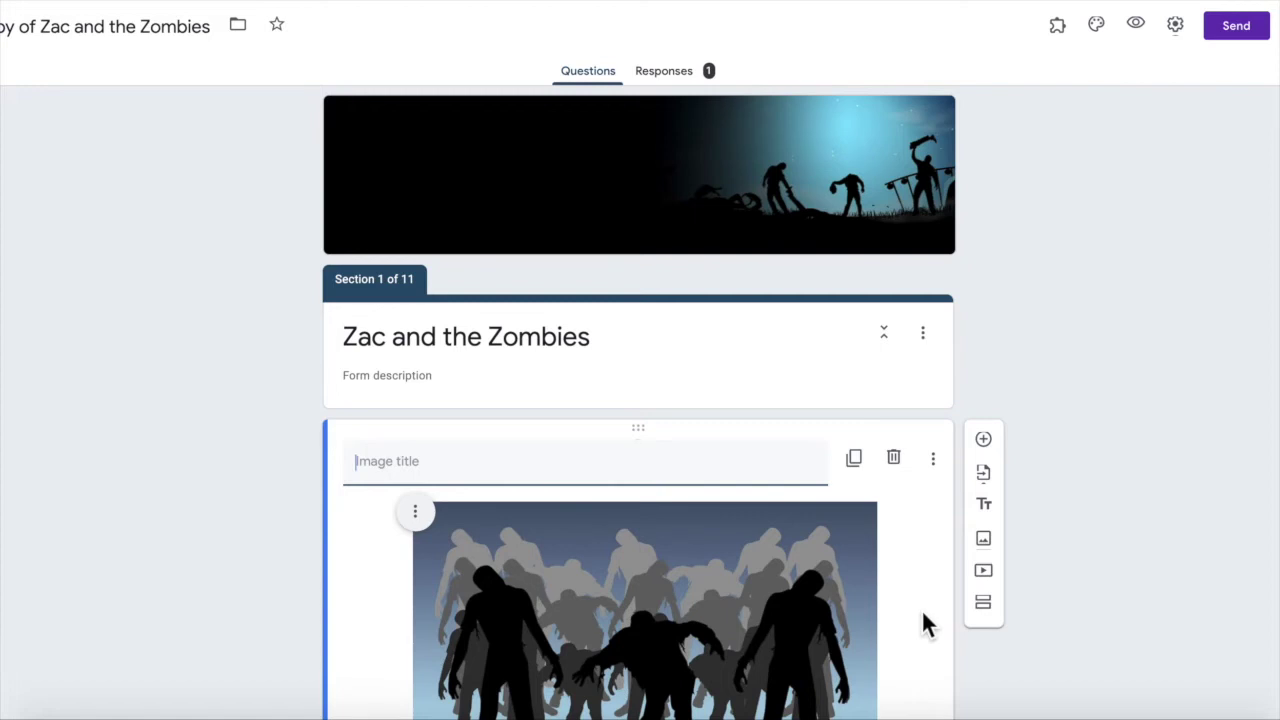
Dismiss the Send dialog without sharing and zoom in on the form preview.
{"action": "left_click", "coordinate": [1246, 42]}
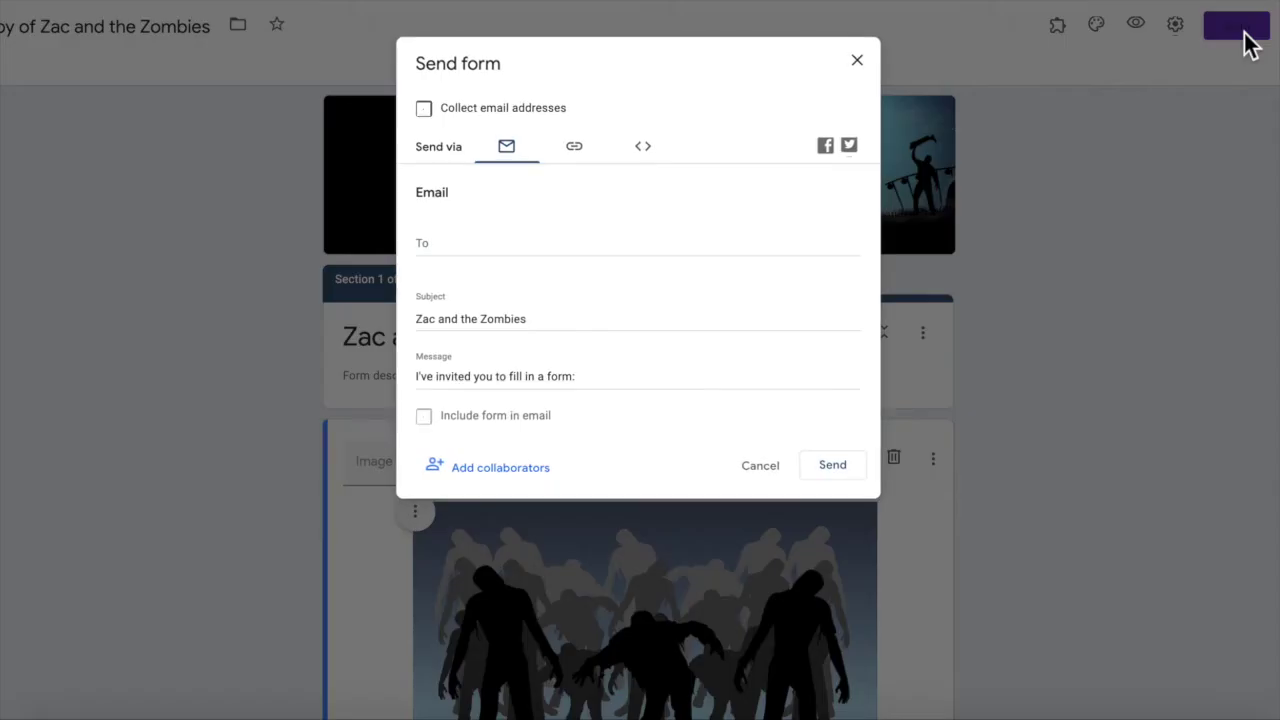
{"action": "left_click", "coordinate": [761, 467]}
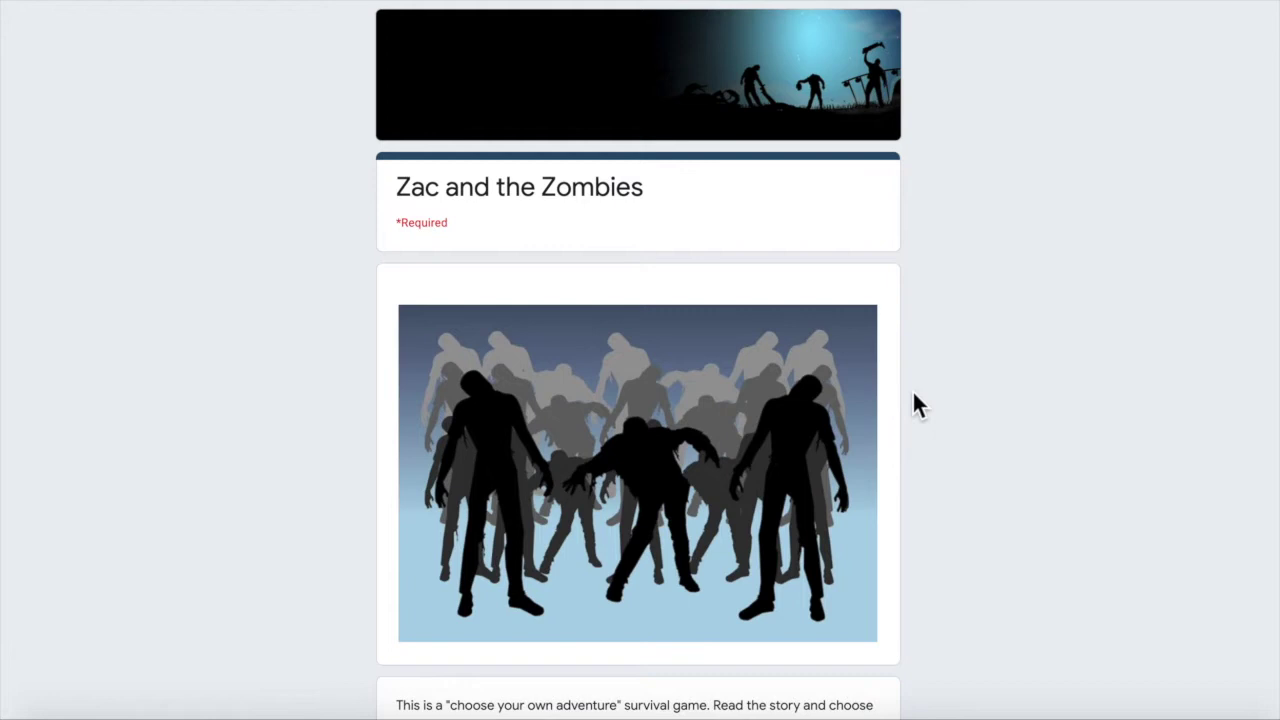
{"action": "key", "text": "ctrl+plus"}
{"action": "key", "text": "ctrl+plus"}
{"action": "key", "text": "ctrl+plus"}
{"action": "key", "text": "ctrl+plus"}
{"action": "key", "text": "ctrl+plus"}
{"action": "key", "text": "ctrl+plus"}
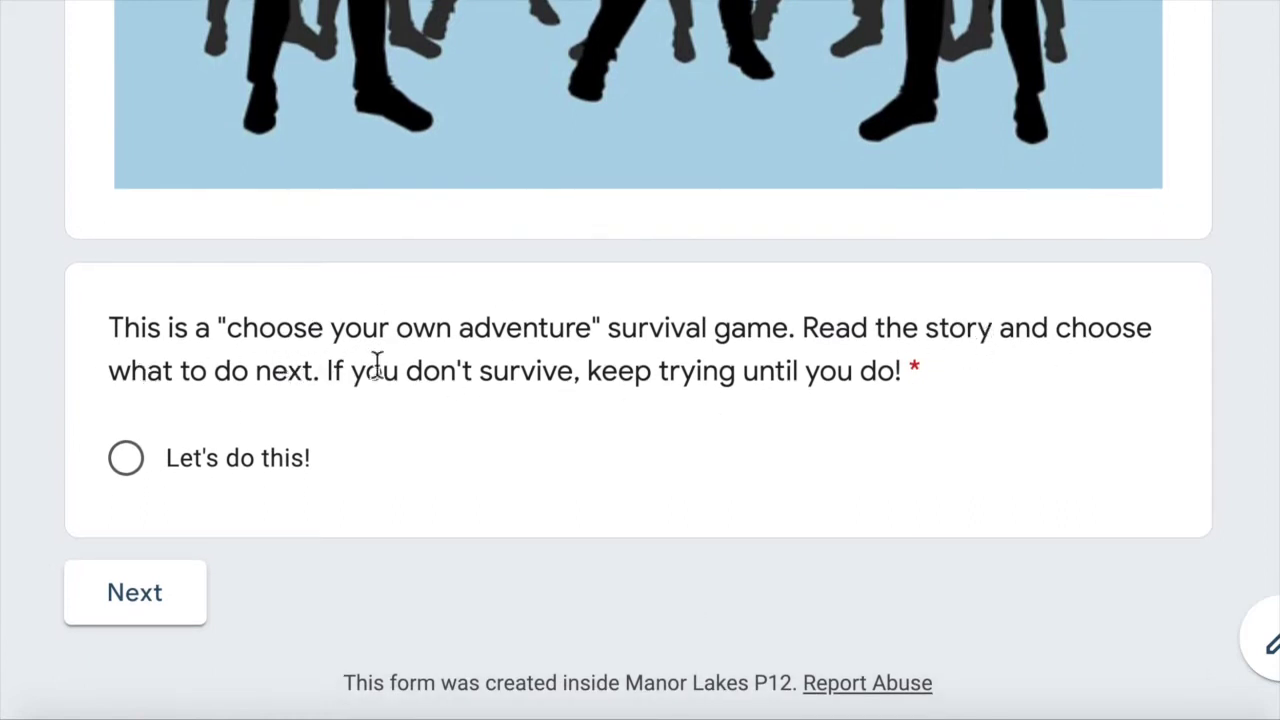
Answer Let's do this!, then Yes to looking under the bed, advancing each page.
{"action": "left_click", "coordinate": [126, 459]}
{"action": "left_click", "coordinate": [137, 600]}
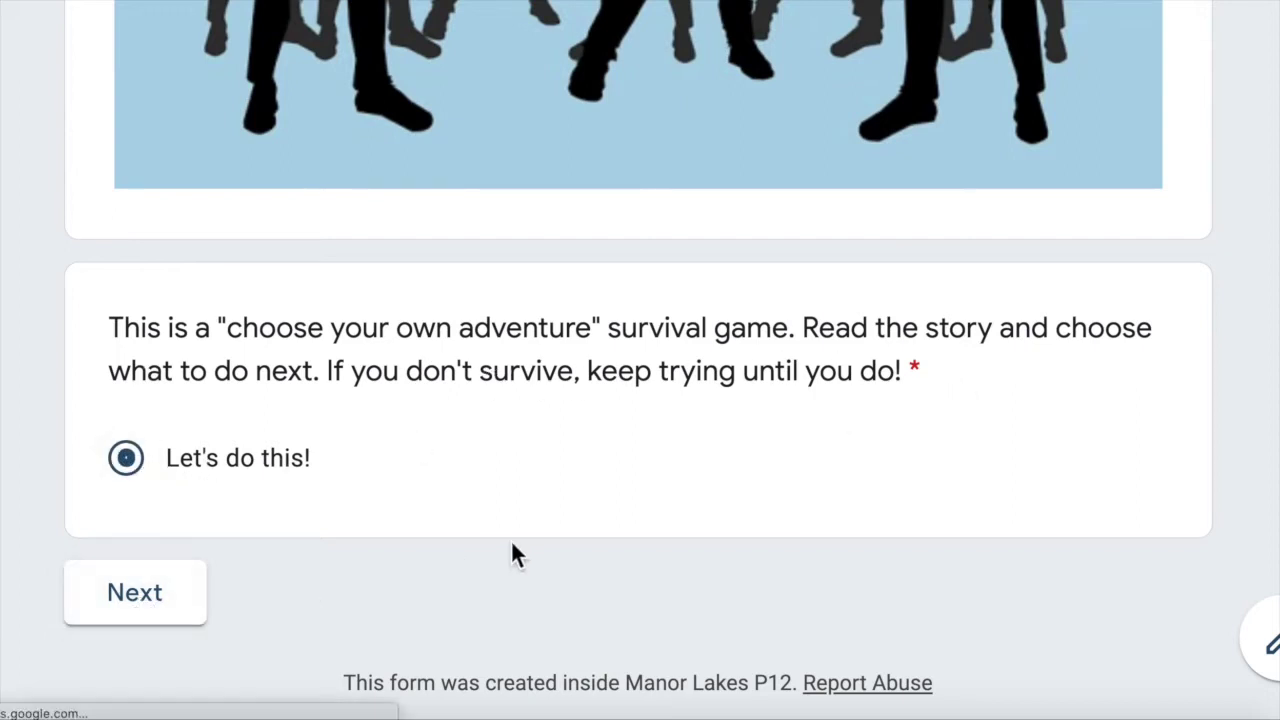
{"action": "scroll", "coordinate": [512, 556], "scroll_direction": "down", "scroll_amount": 5}
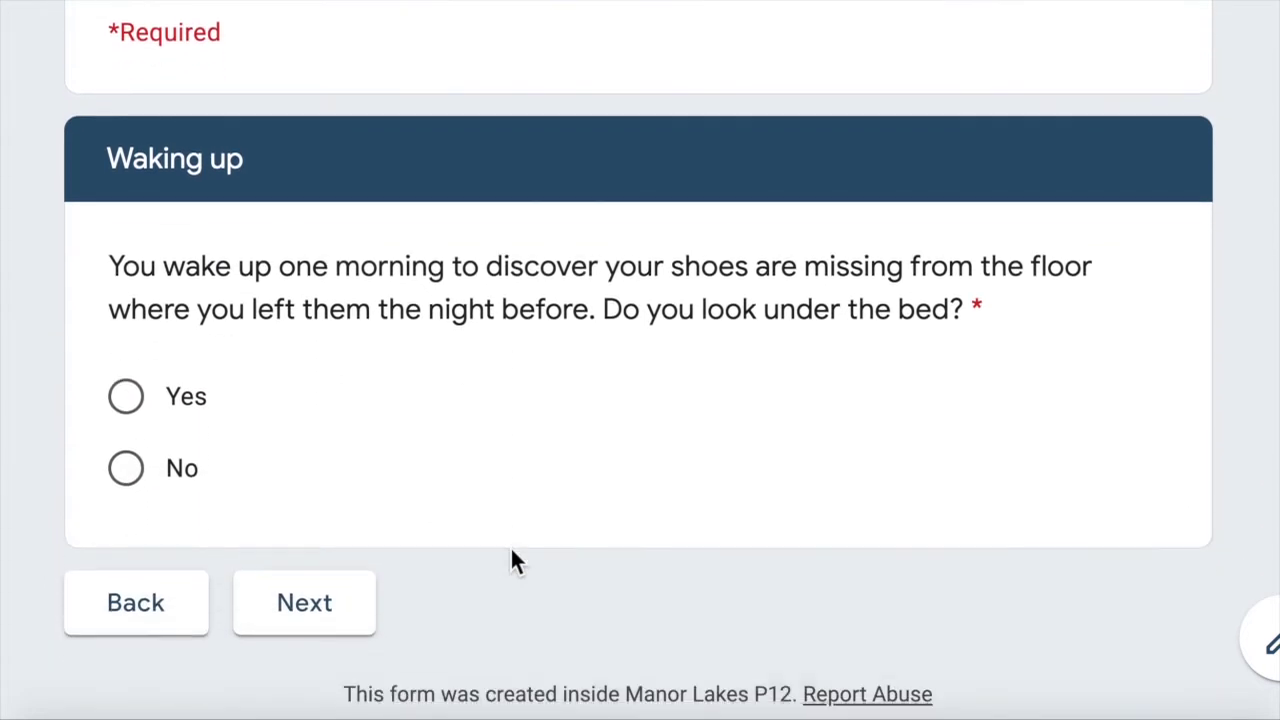
{"action": "scroll", "coordinate": [510, 560], "scroll_direction": "down", "scroll_amount": 1}
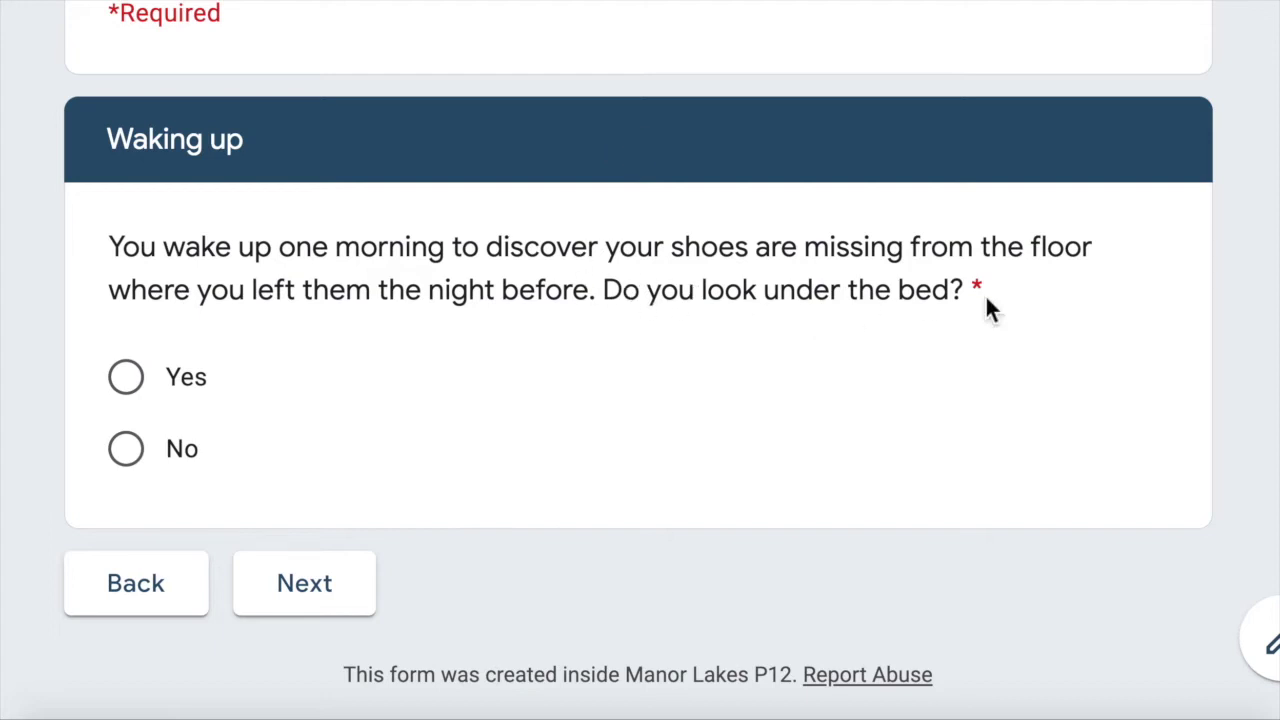
{"action": "left_click", "coordinate": [140, 390]}
{"action": "left_click", "coordinate": [290, 590]}
Choose Attack the zombie! and advance to the Attack the zombie! section.
{"action": "scroll", "coordinate": [290, 590], "scroll_direction": "down", "scroll_amount": 4}
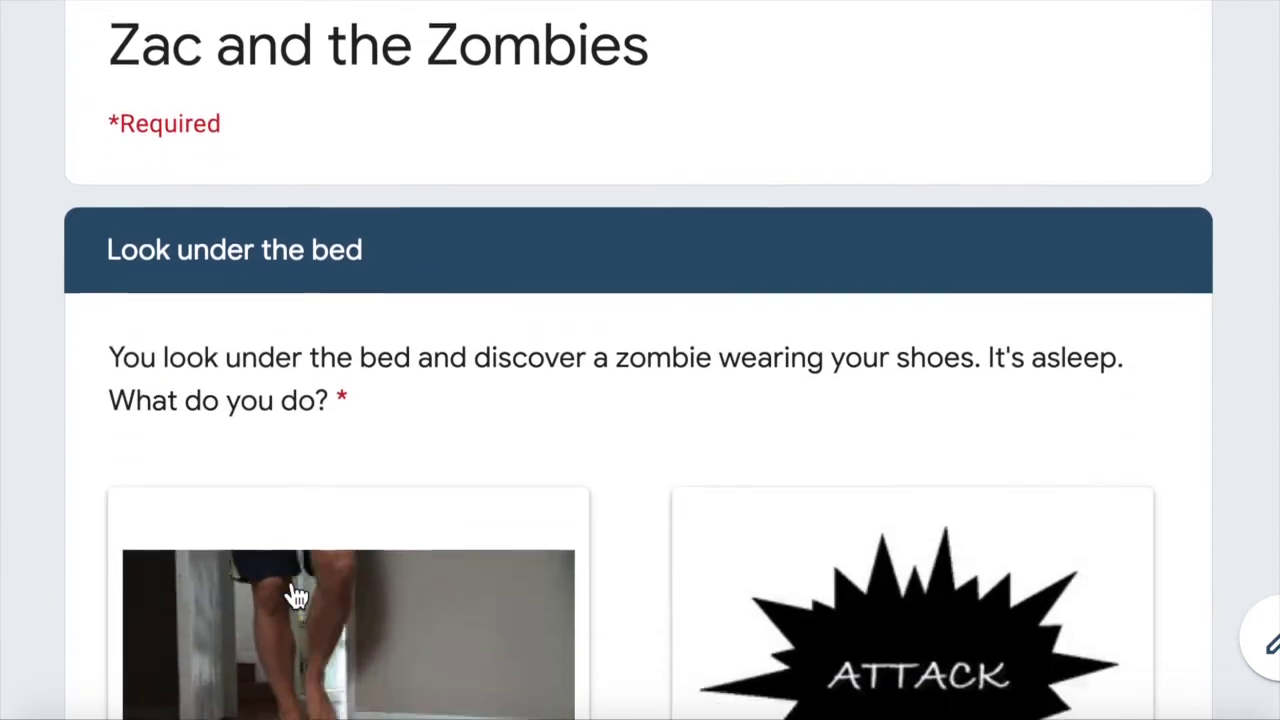
{"action": "scroll", "coordinate": [297, 597], "scroll_direction": "down", "scroll_amount": 2}
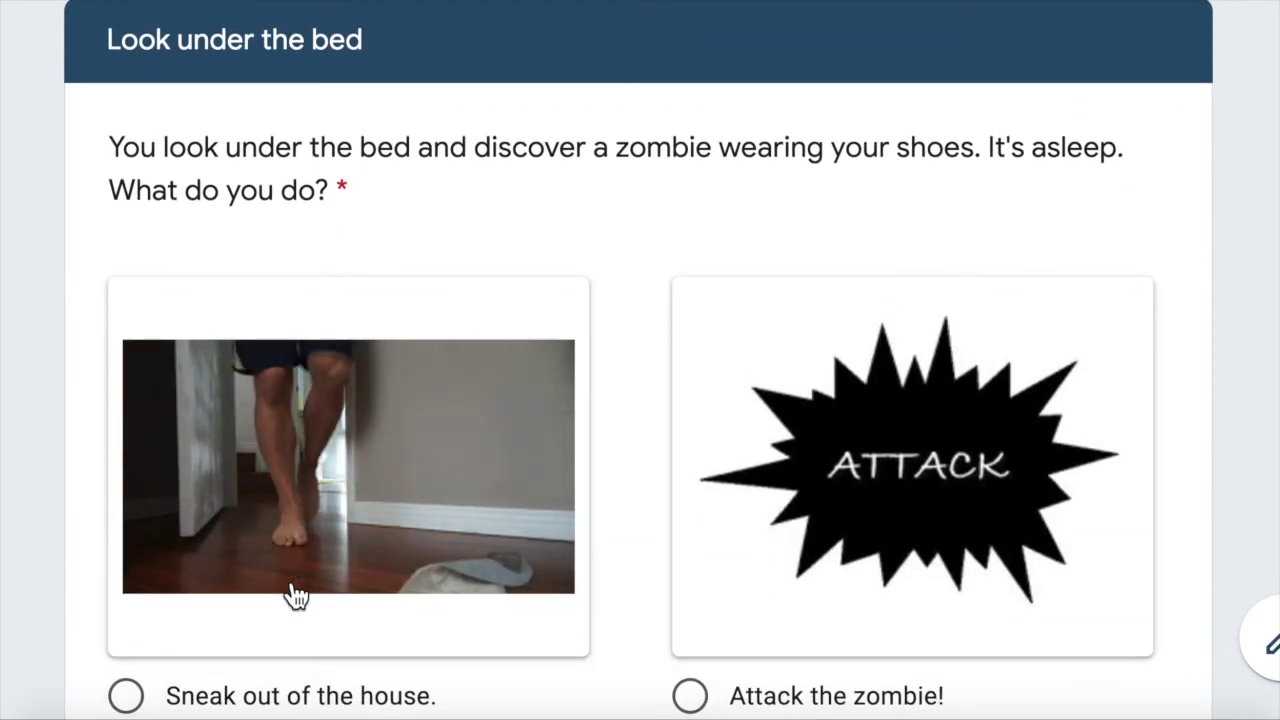
{"action": "scroll", "coordinate": [291, 594], "scroll_direction": "down", "scroll_amount": 2}
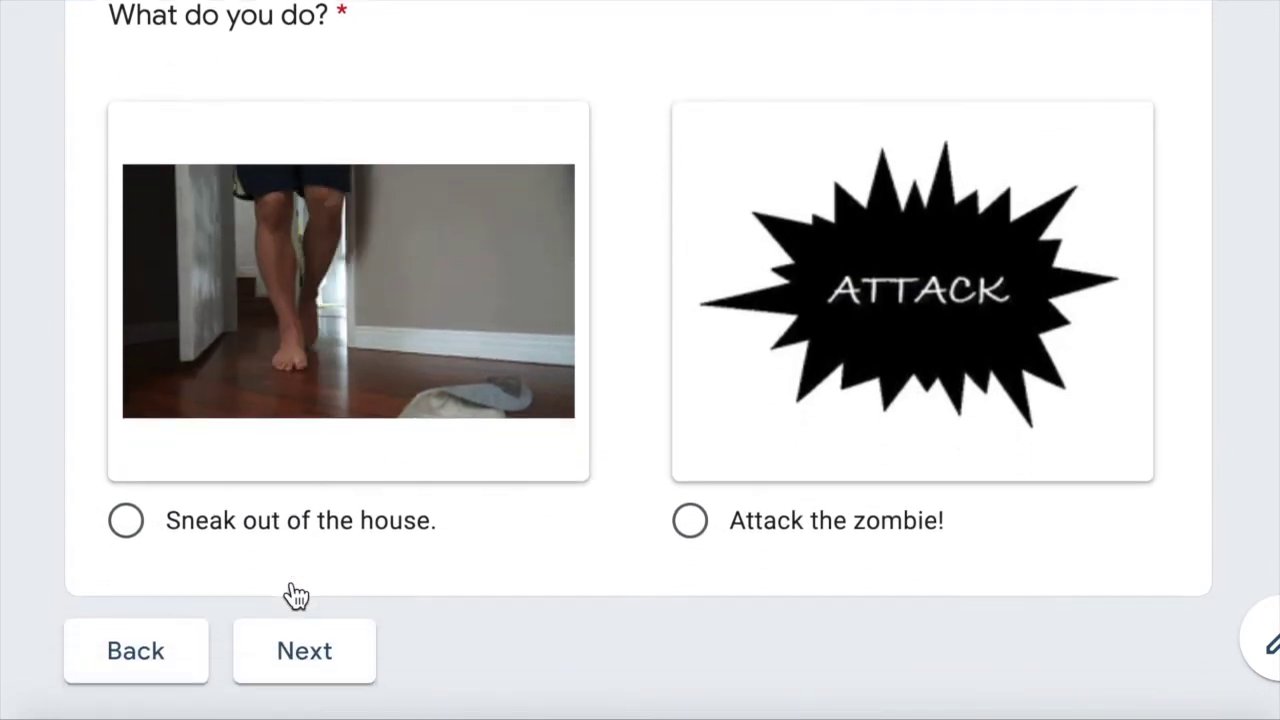
{"action": "left_click", "coordinate": [703, 531]}
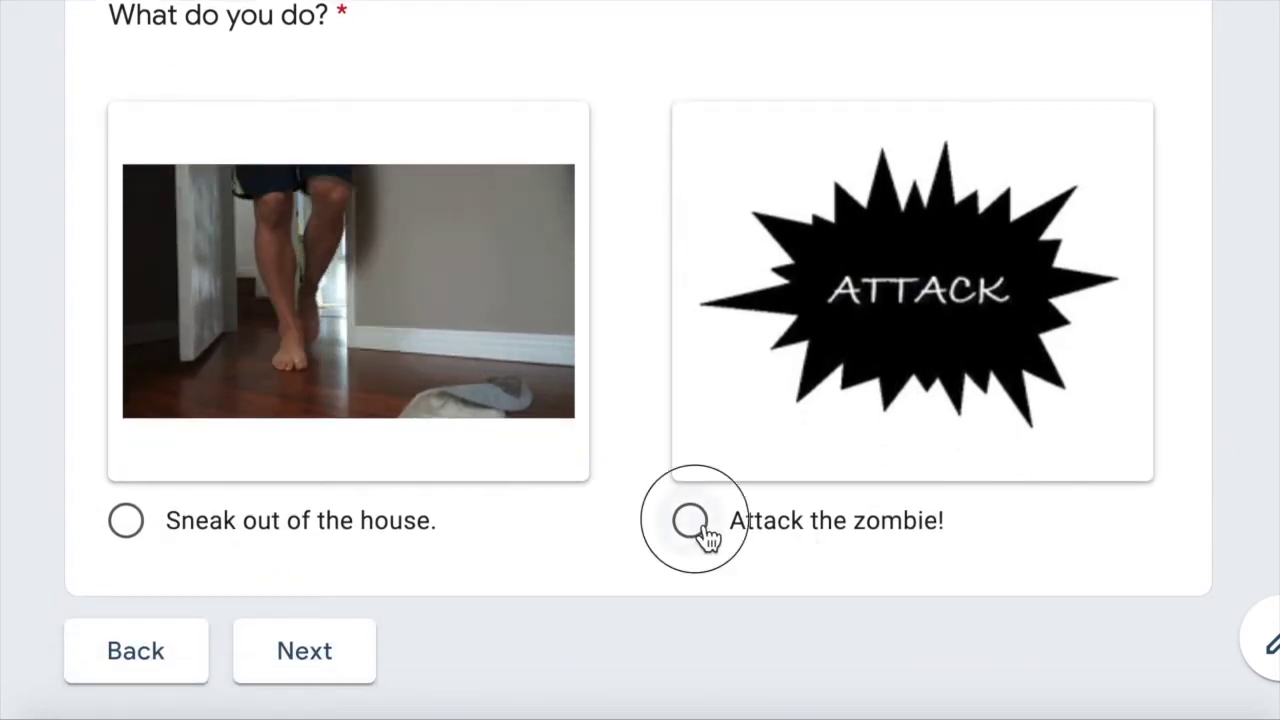
{"action": "left_click", "coordinate": [304, 655]}
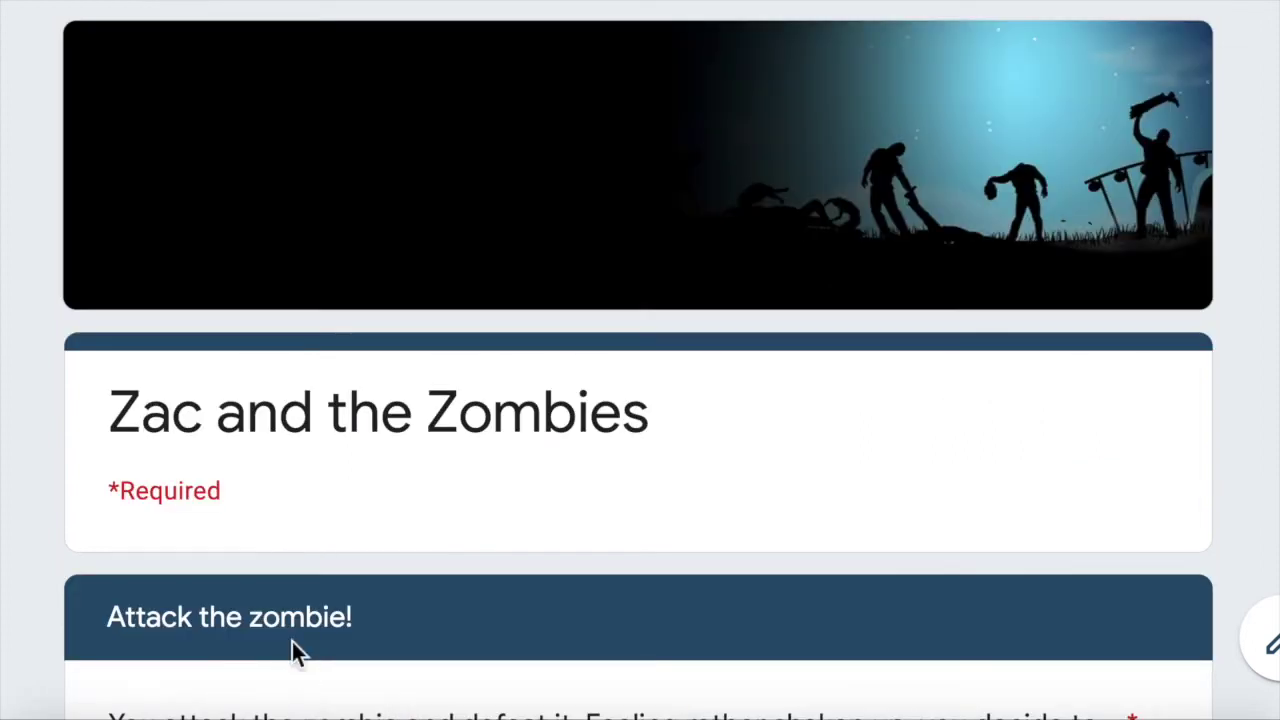
{"action": "scroll", "coordinate": [292, 645], "scroll_direction": "down", "scroll_amount": 4}
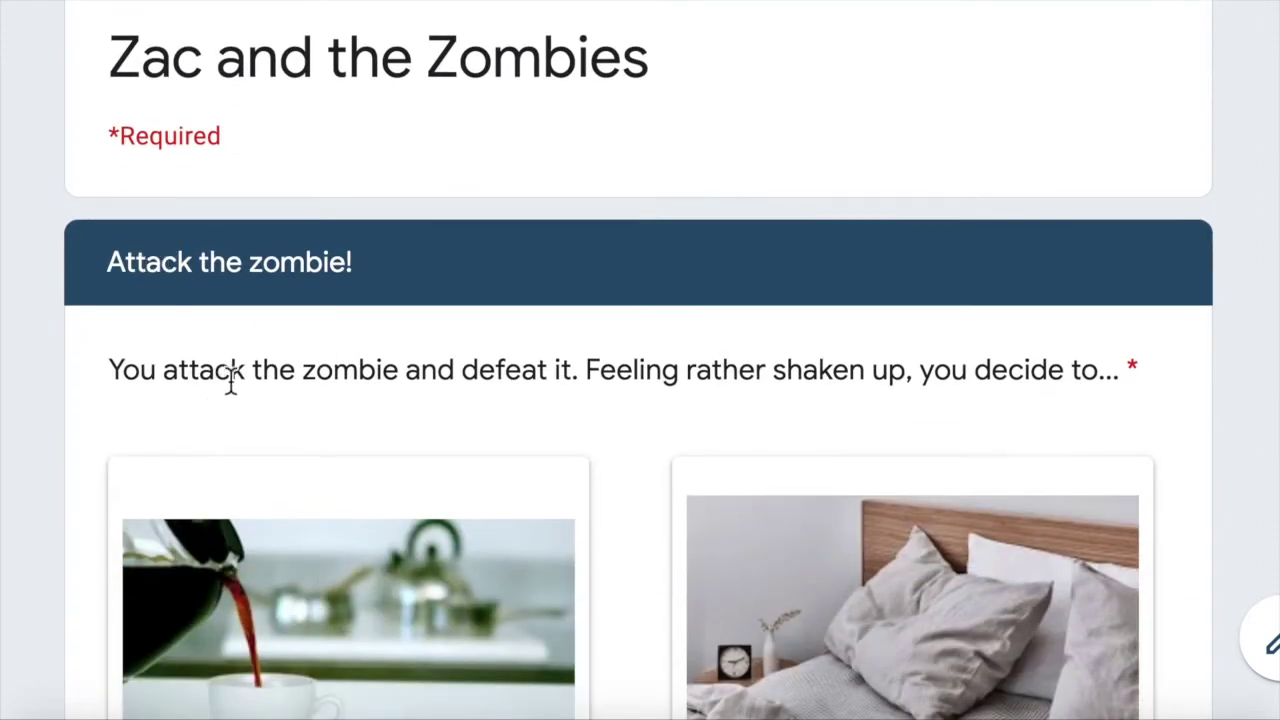
{"action": "scroll", "coordinate": [713, 430], "scroll_direction": "down", "scroll_amount": 2}
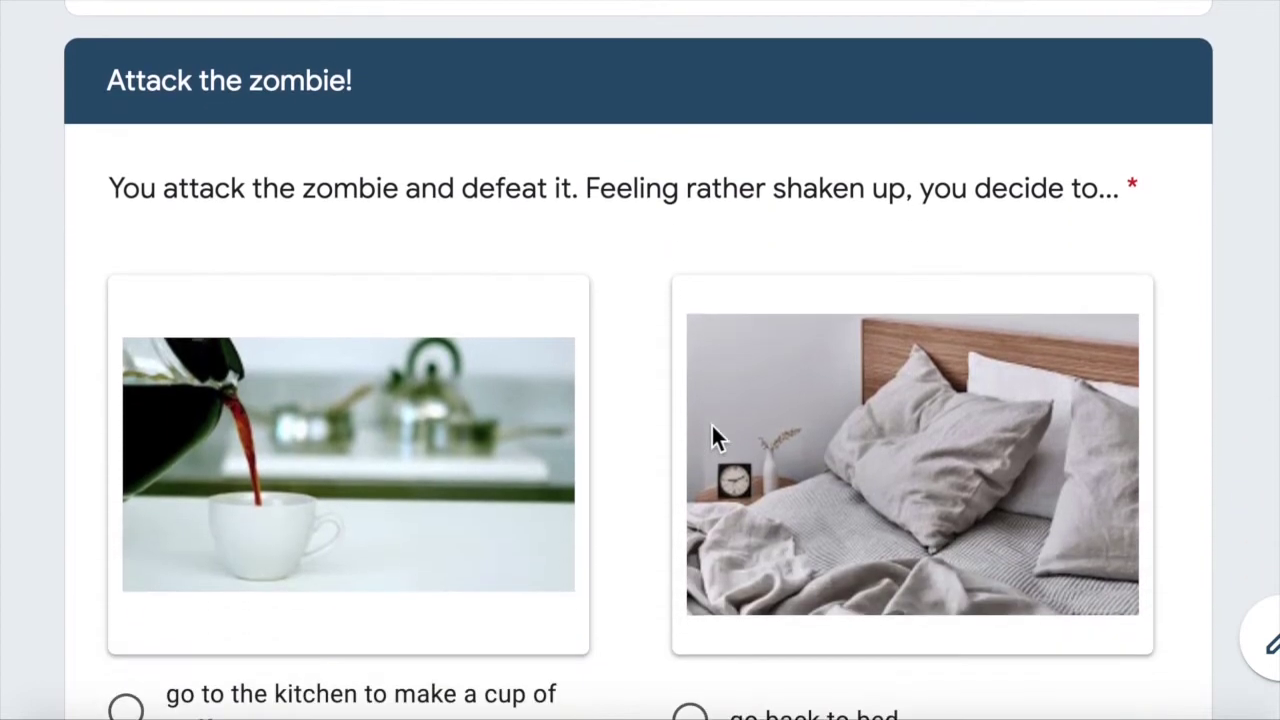
{"action": "scroll", "coordinate": [711, 425], "scroll_direction": "down", "scroll_amount": 1}
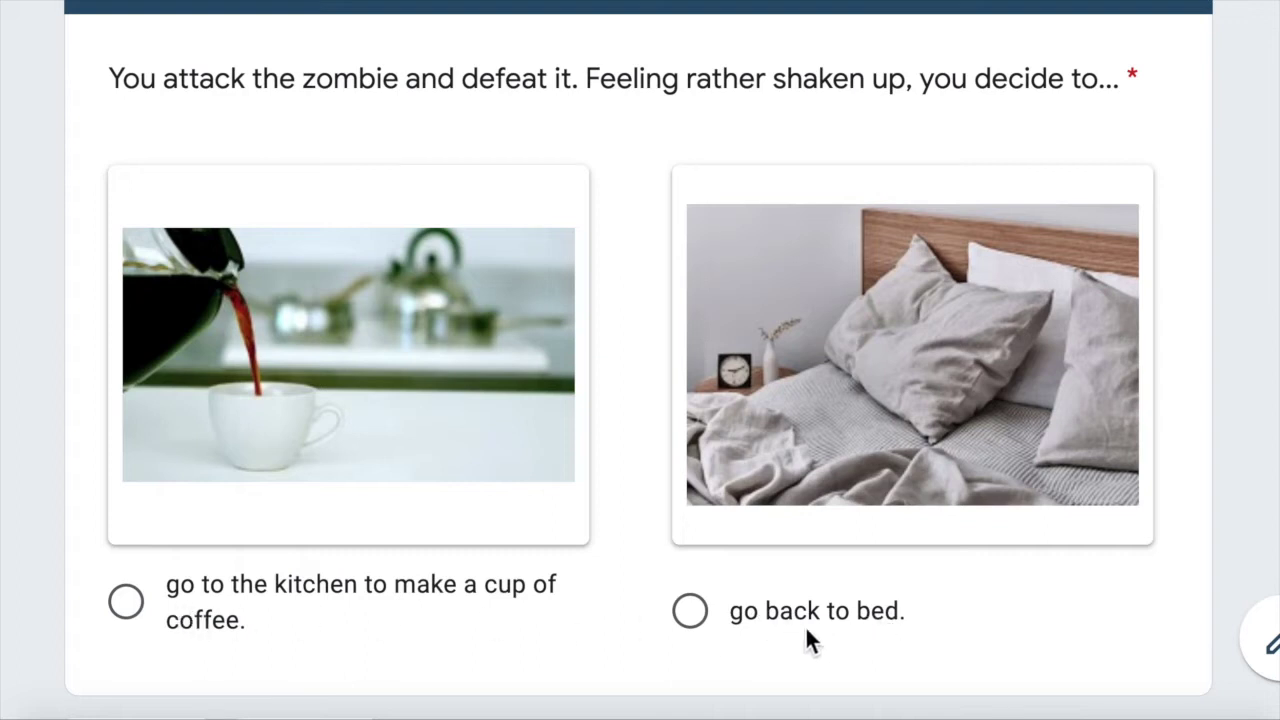
{"action": "scroll", "coordinate": [490, 680], "scroll_direction": "down", "scroll_amount": 2}
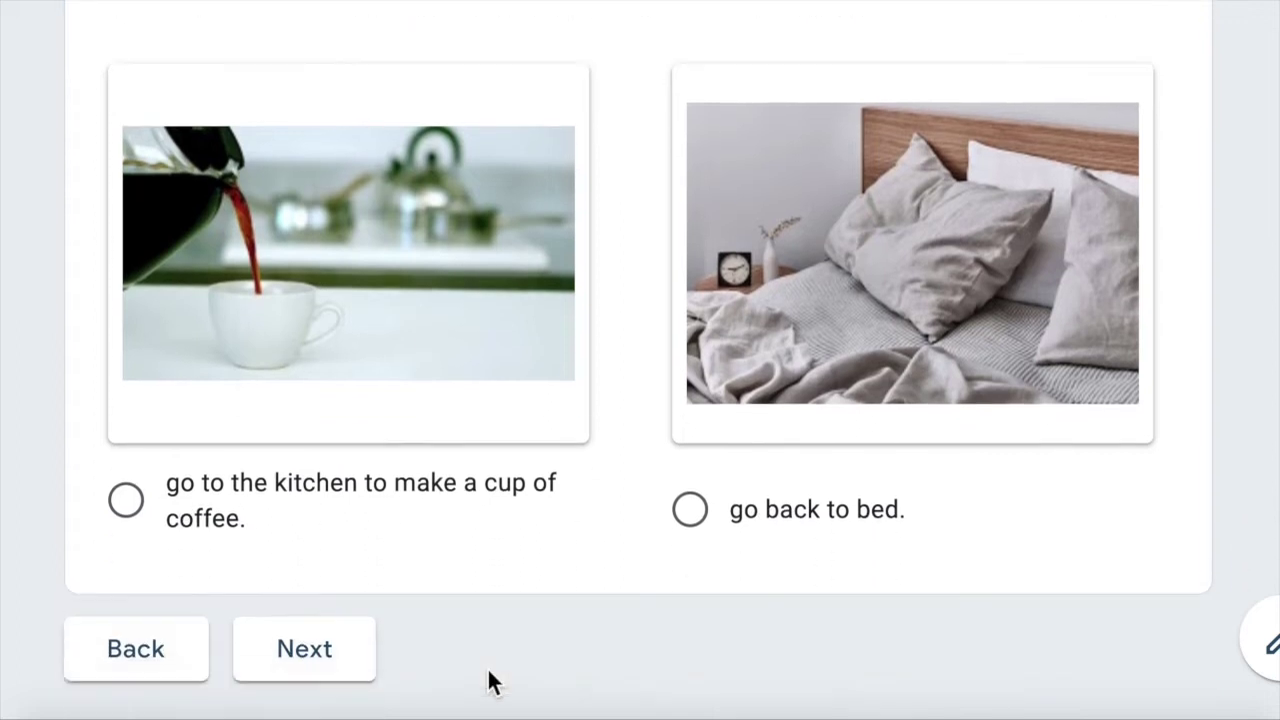
{"action": "scroll", "coordinate": [490, 680], "scroll_direction": "up", "scroll_amount": 8}
{"action": "scroll", "coordinate": [490, 680], "scroll_direction": "up", "scroll_amount": 1}
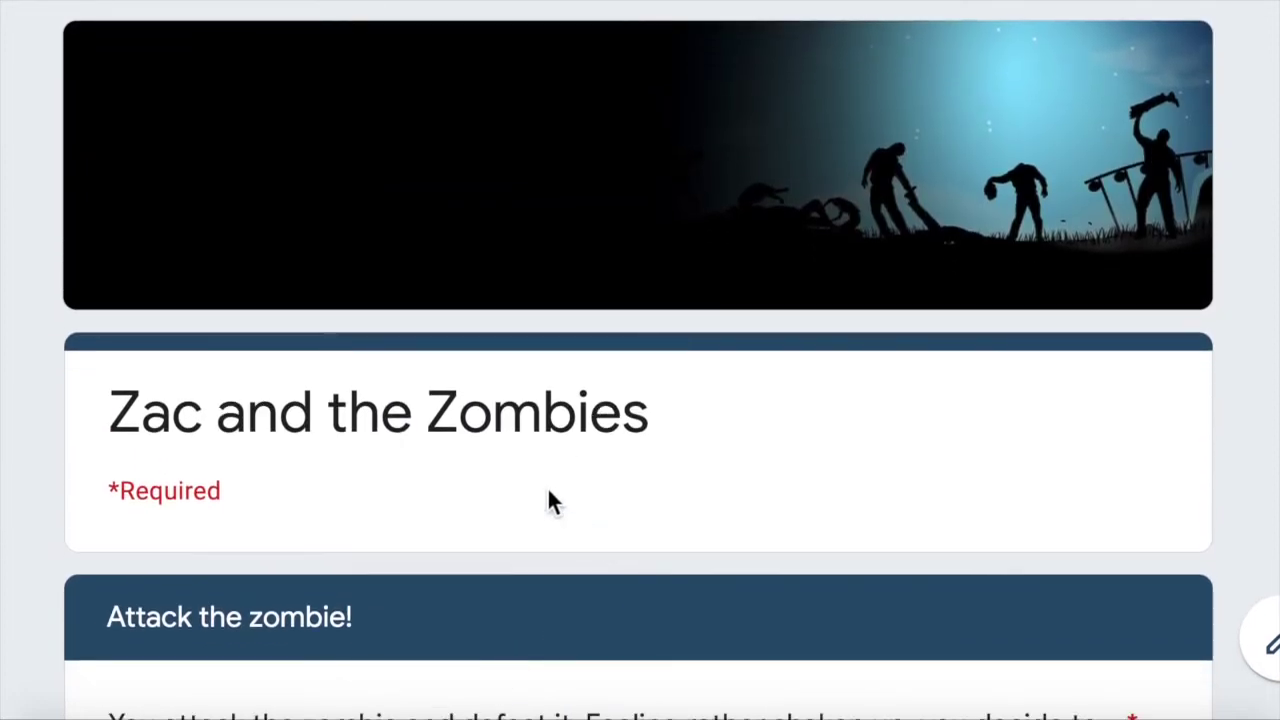
Go back to the editor tab and scroll down to Section 2's Waking up question.
{"action": "left_click", "coordinate": [390, 0]}
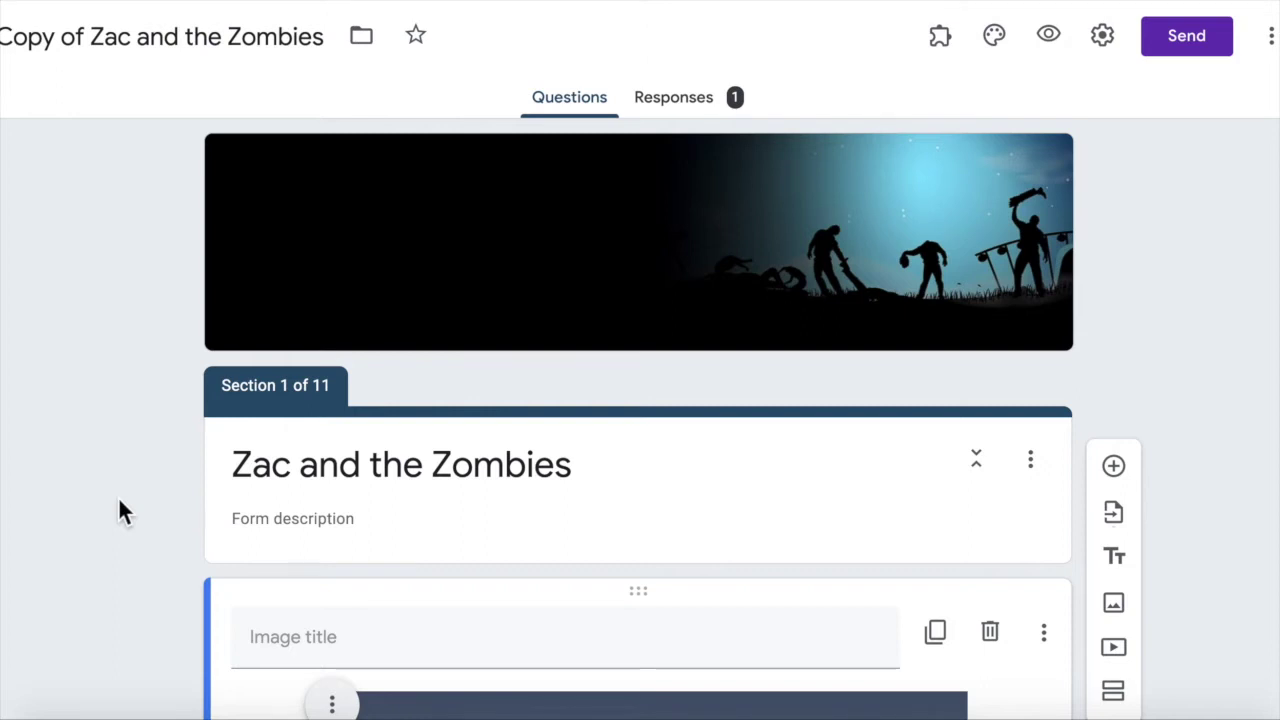
{"action": "scroll", "coordinate": [120, 508], "scroll_direction": "down", "scroll_amount": 3}
{"action": "scroll", "coordinate": [119, 500], "scroll_direction": "down", "scroll_amount": 2}
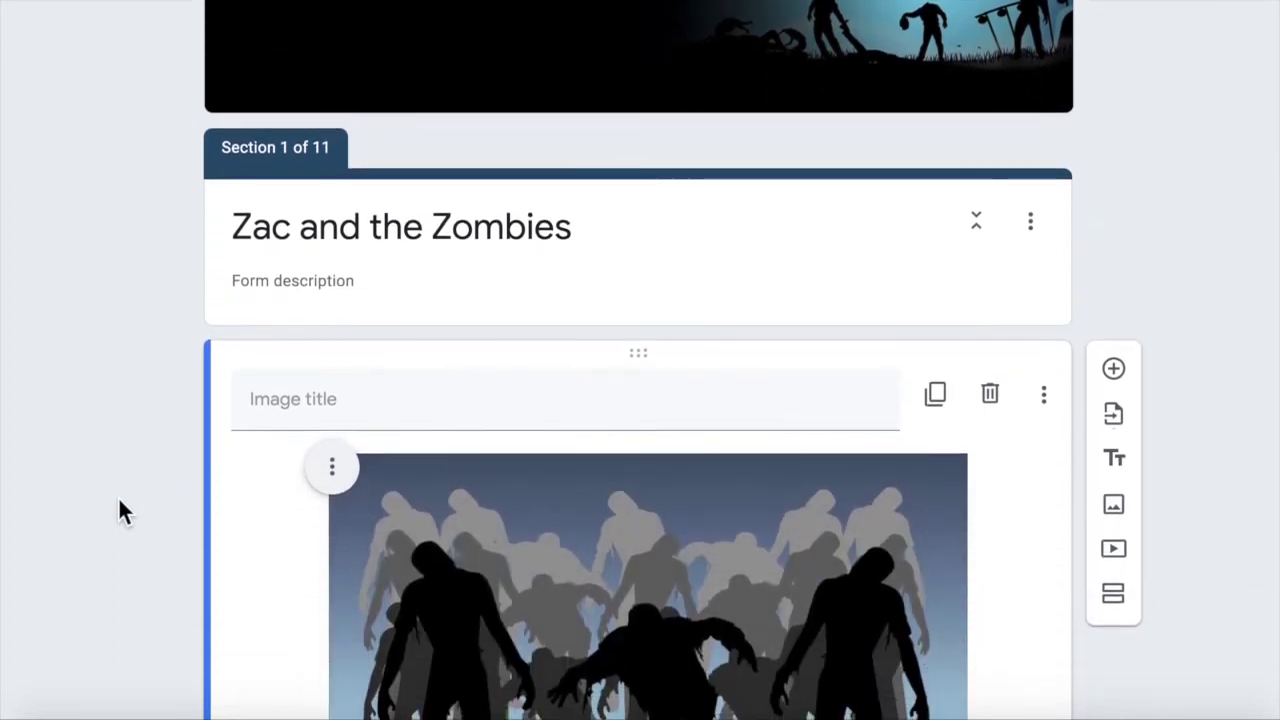
{"action": "scroll", "coordinate": [118, 510], "scroll_direction": "down", "scroll_amount": 2}
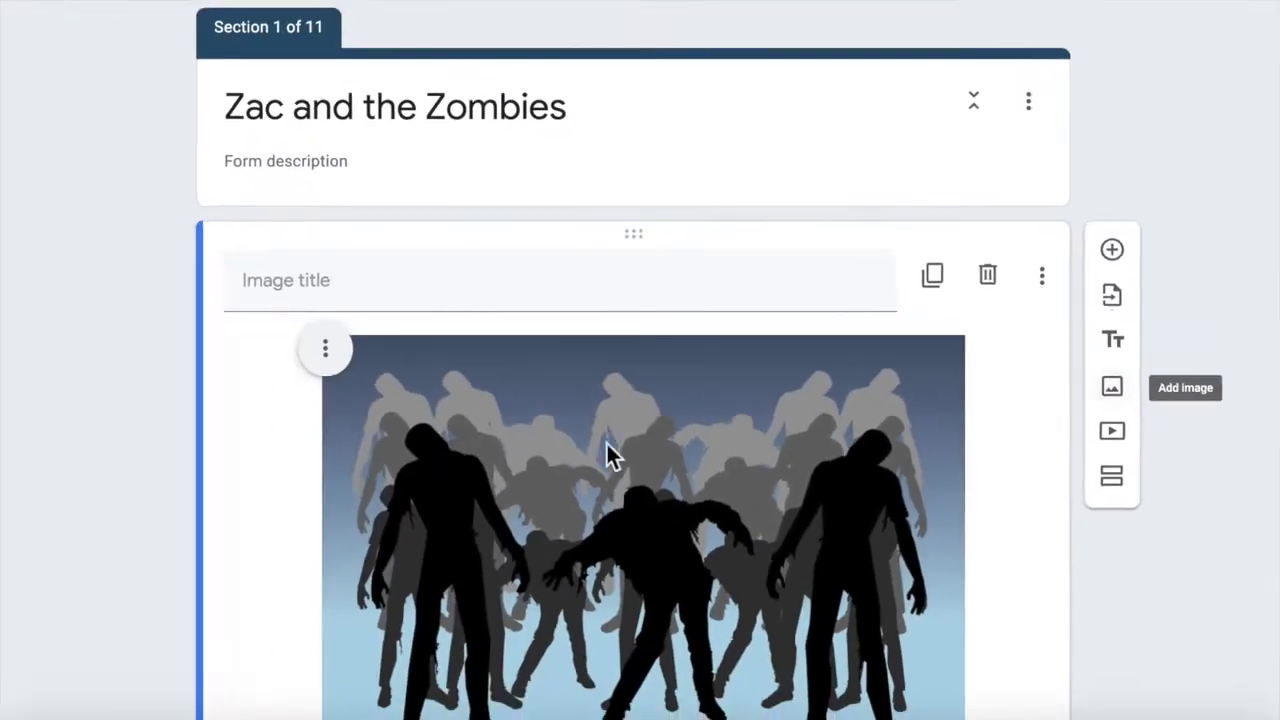
{"action": "scroll", "coordinate": [81, 477], "scroll_direction": "down", "scroll_amount": 6}
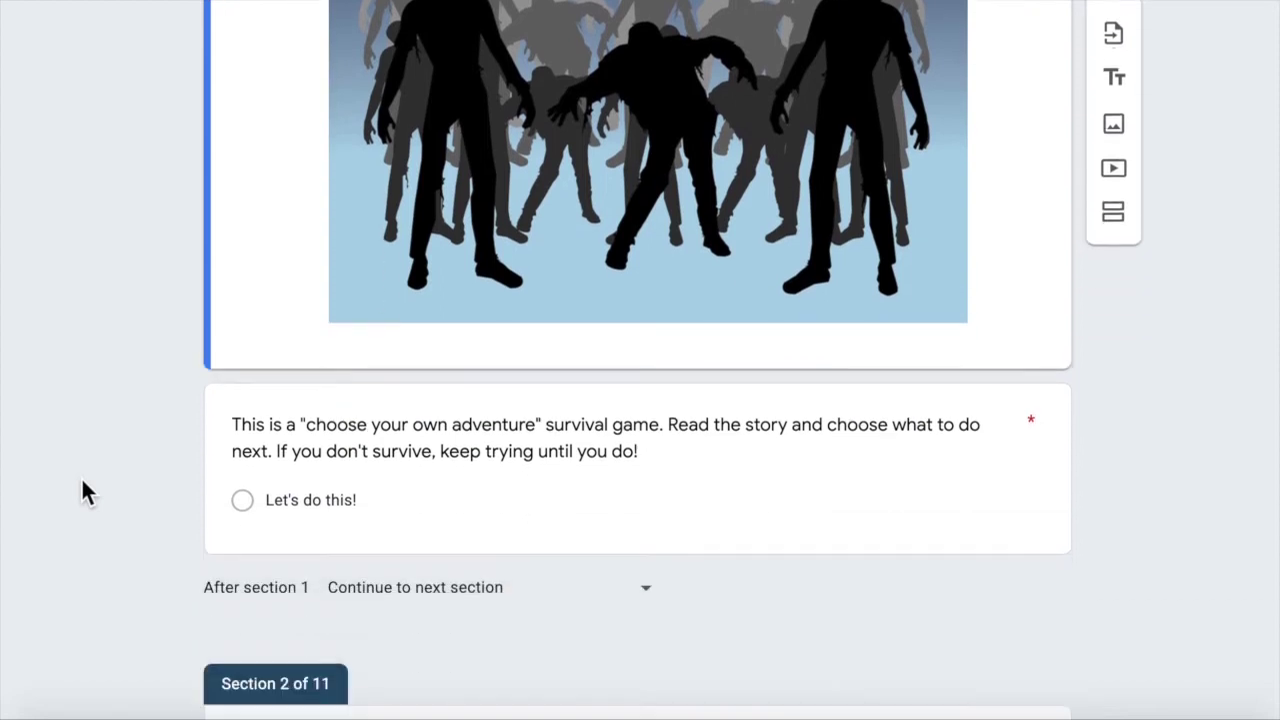
{"action": "left_click", "coordinate": [771, 437]}
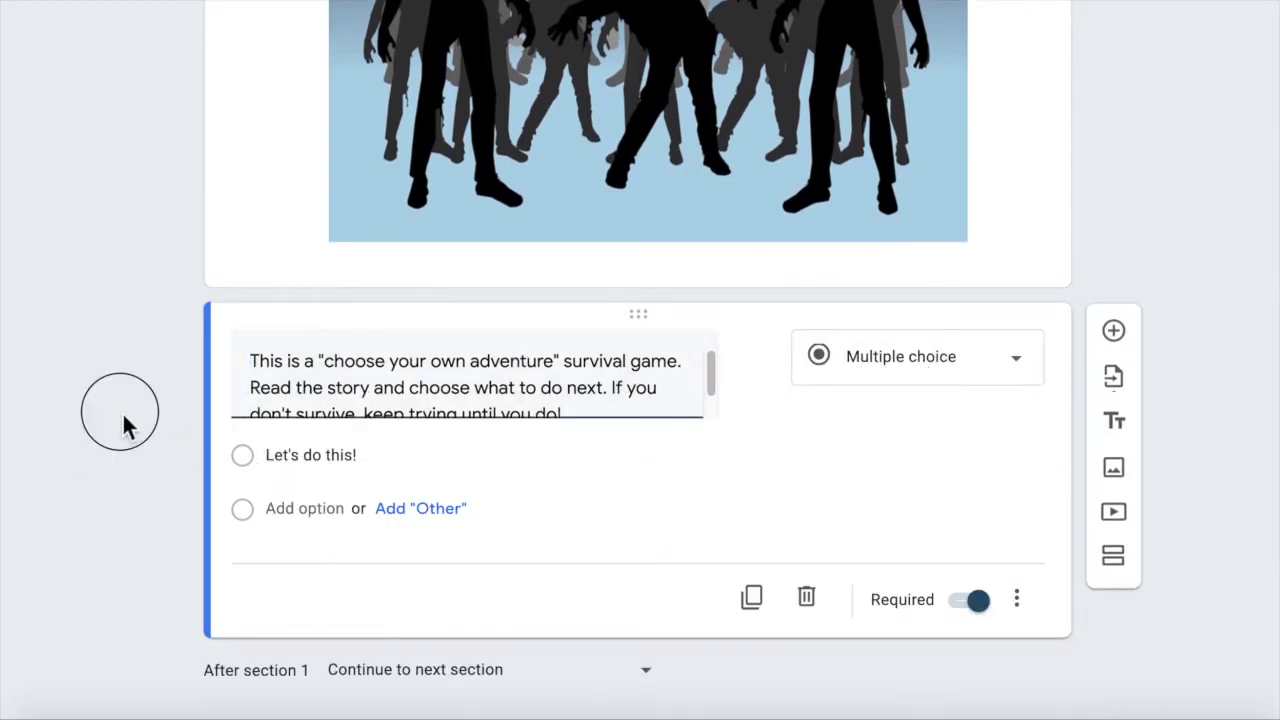
{"action": "scroll", "coordinate": [886, 509], "scroll_direction": "down", "scroll_amount": 1}
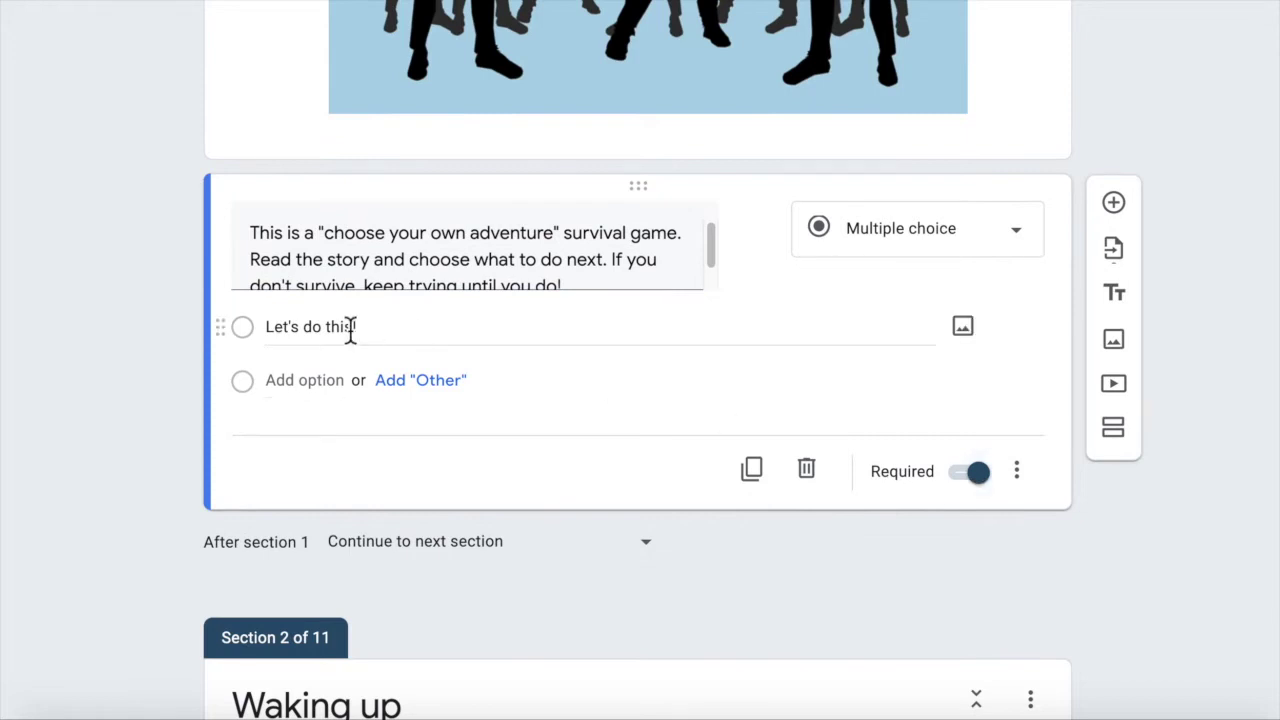
{"action": "scroll", "coordinate": [133, 423], "scroll_direction": "down", "scroll_amount": 3}
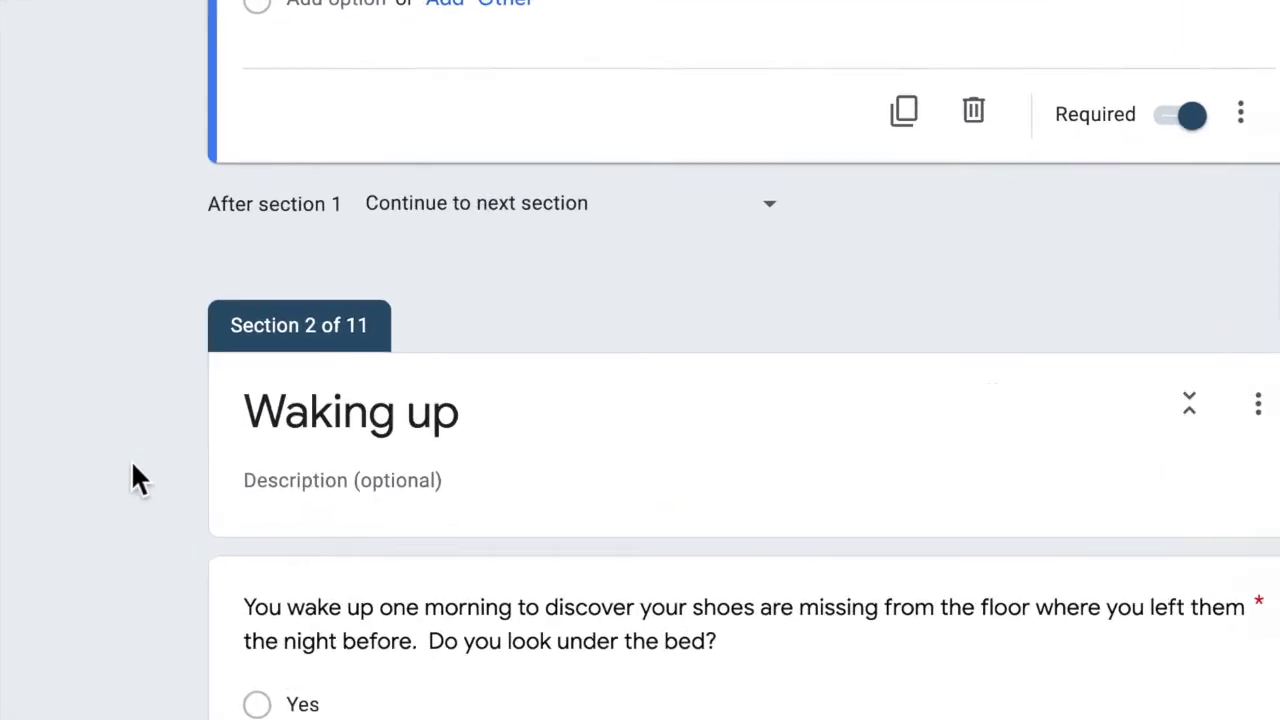
{"action": "scroll", "coordinate": [338, 214], "scroll_direction": "up", "scroll_amount": 3}
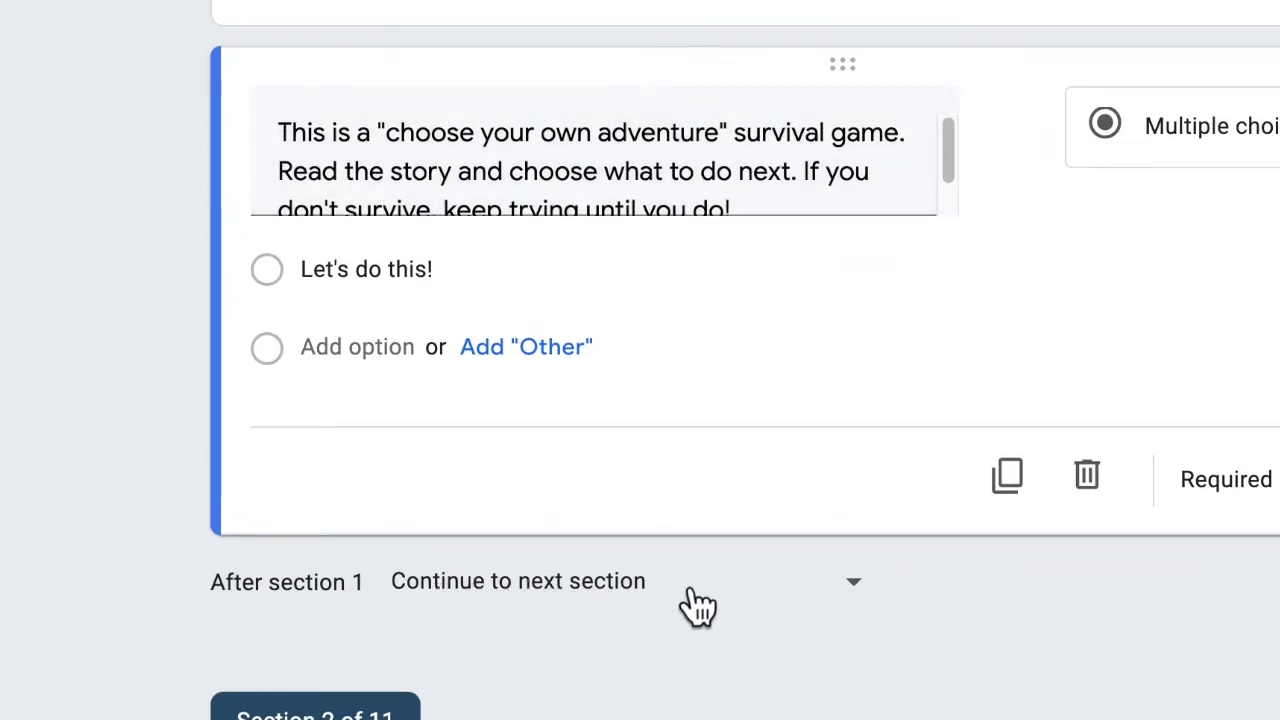
{"action": "scroll", "coordinate": [133, 534], "scroll_direction": "down", "scroll_amount": 4}
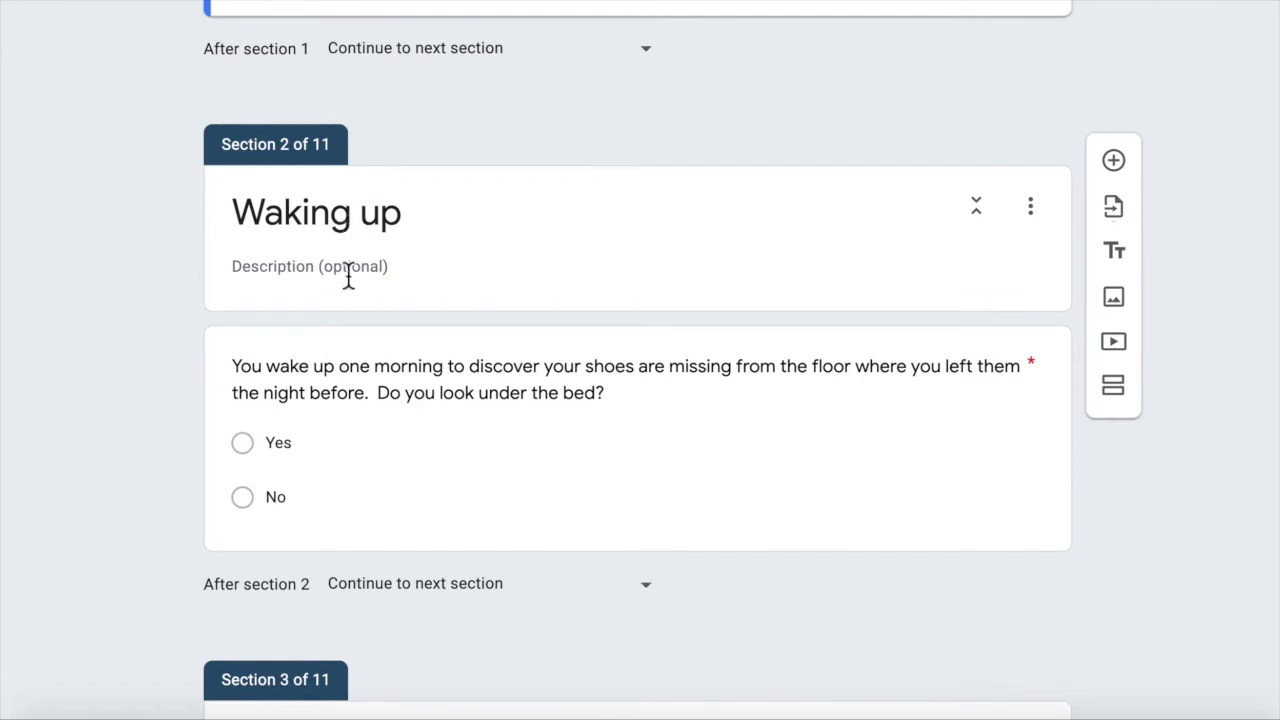
{"action": "scroll", "coordinate": [288, 214], "scroll_direction": "up", "scroll_amount": 1}
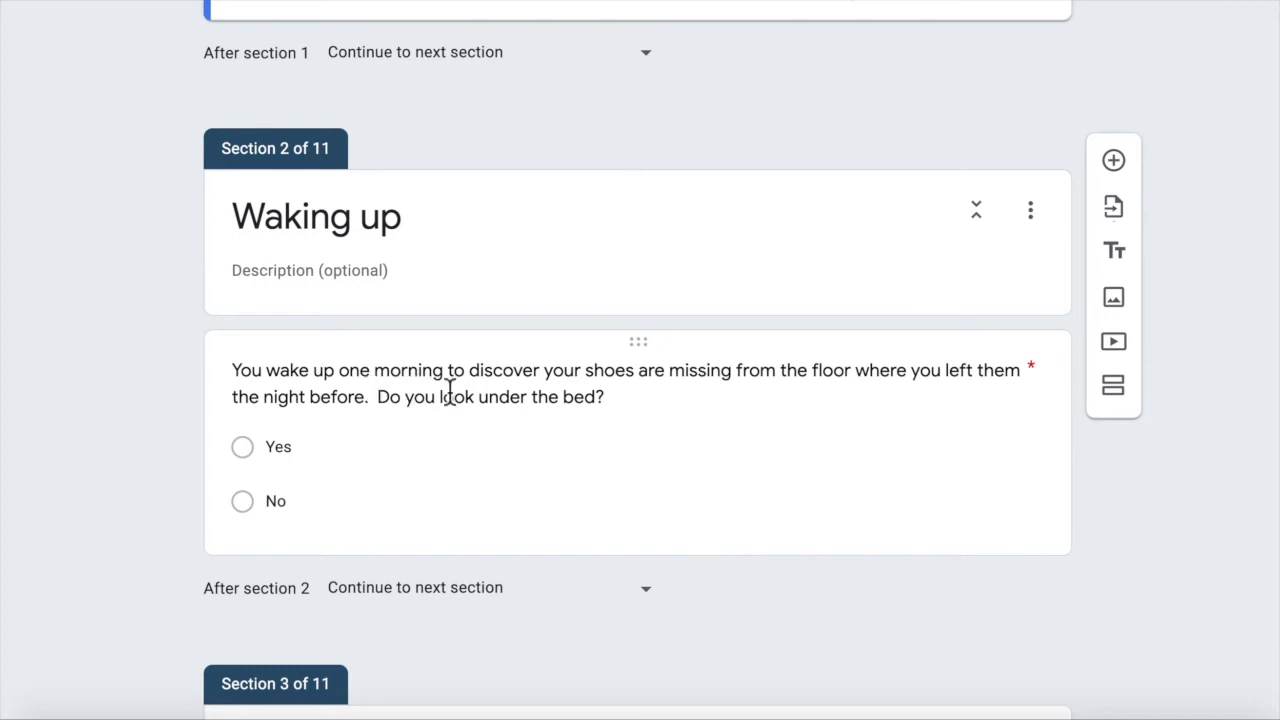
Route Waking up's Yes answer to section 4 and No to section 9 (Go back to sleep!).
{"action": "left_click", "coordinate": [554, 368]}
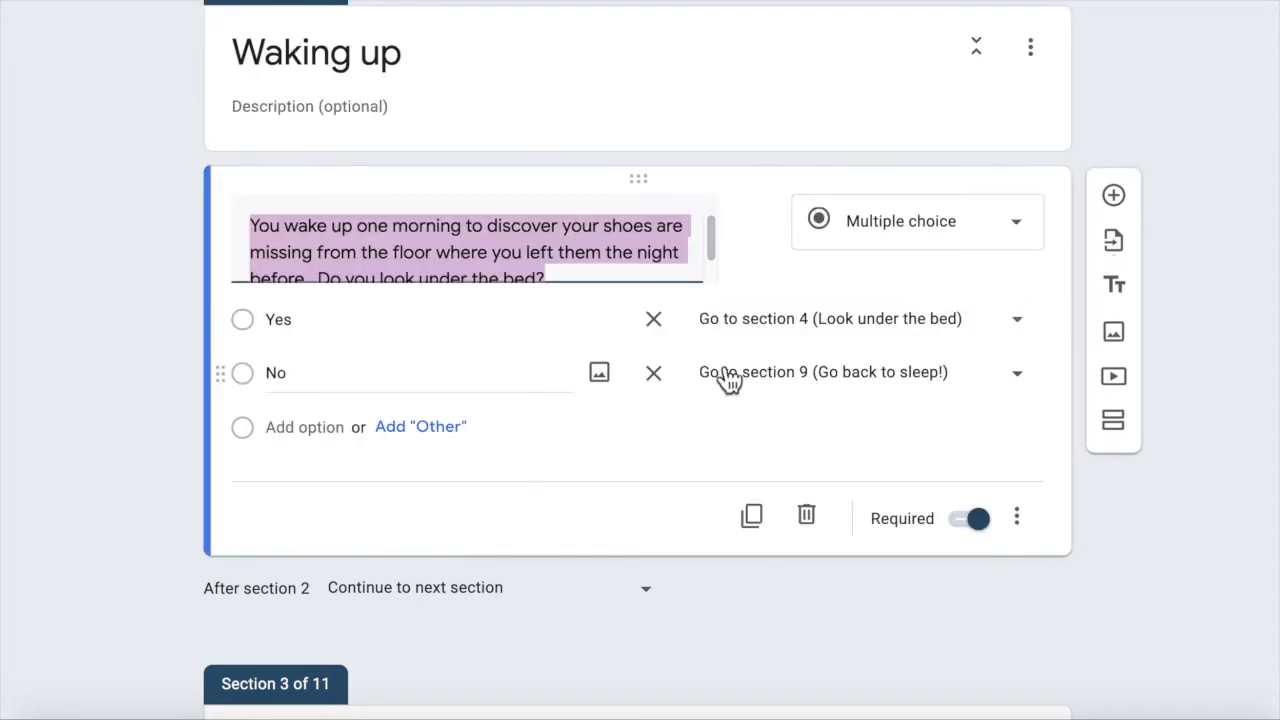
{"action": "left_click", "coordinate": [128, 277]}
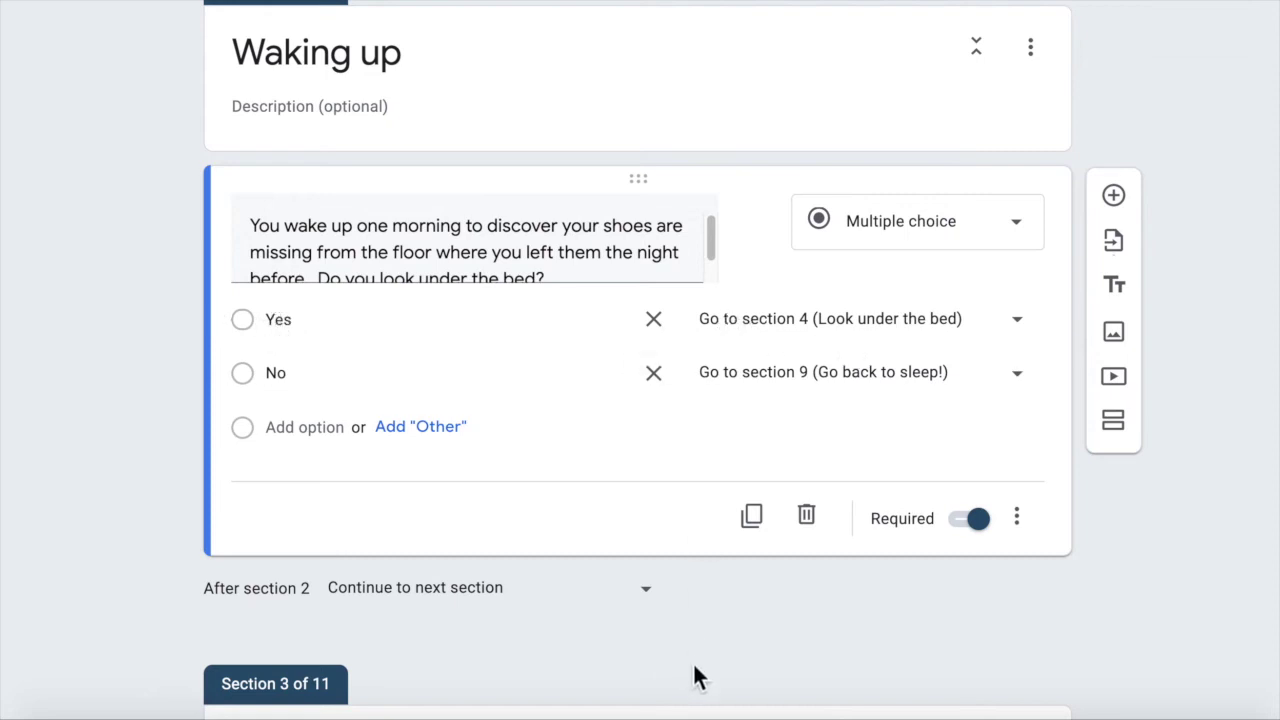
{"action": "left_click", "coordinate": [779, 630]}
{"action": "scroll", "coordinate": [449, 270], "scroll_direction": "down", "scroll_amount": 1}
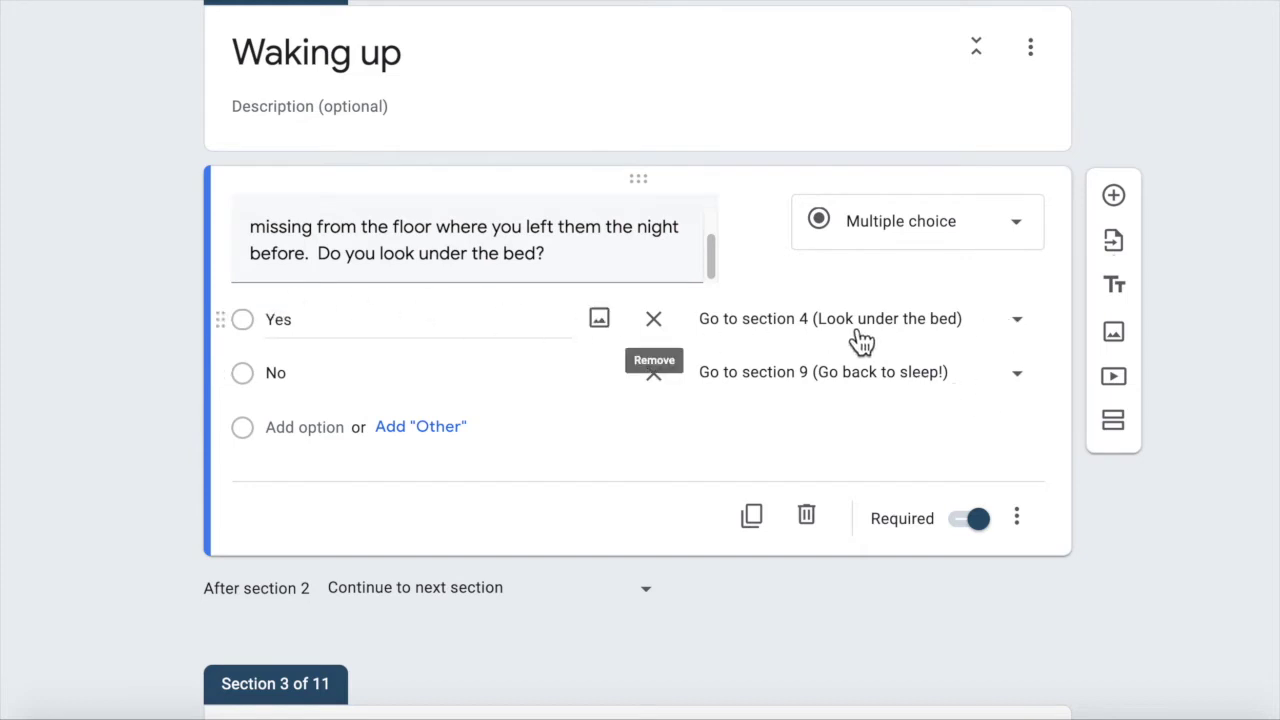
{"action": "left_click", "coordinate": [954, 337]}
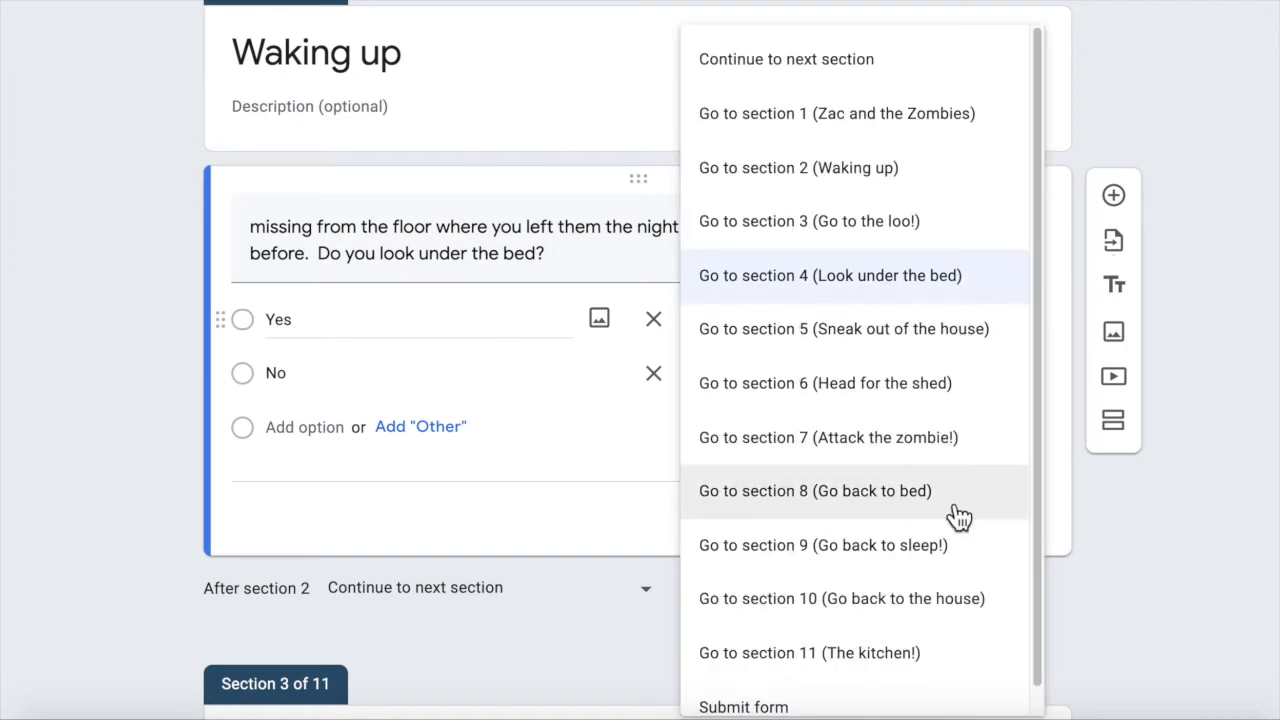
{"action": "scroll", "coordinate": [958, 515], "scroll_direction": "down", "scroll_amount": 1}
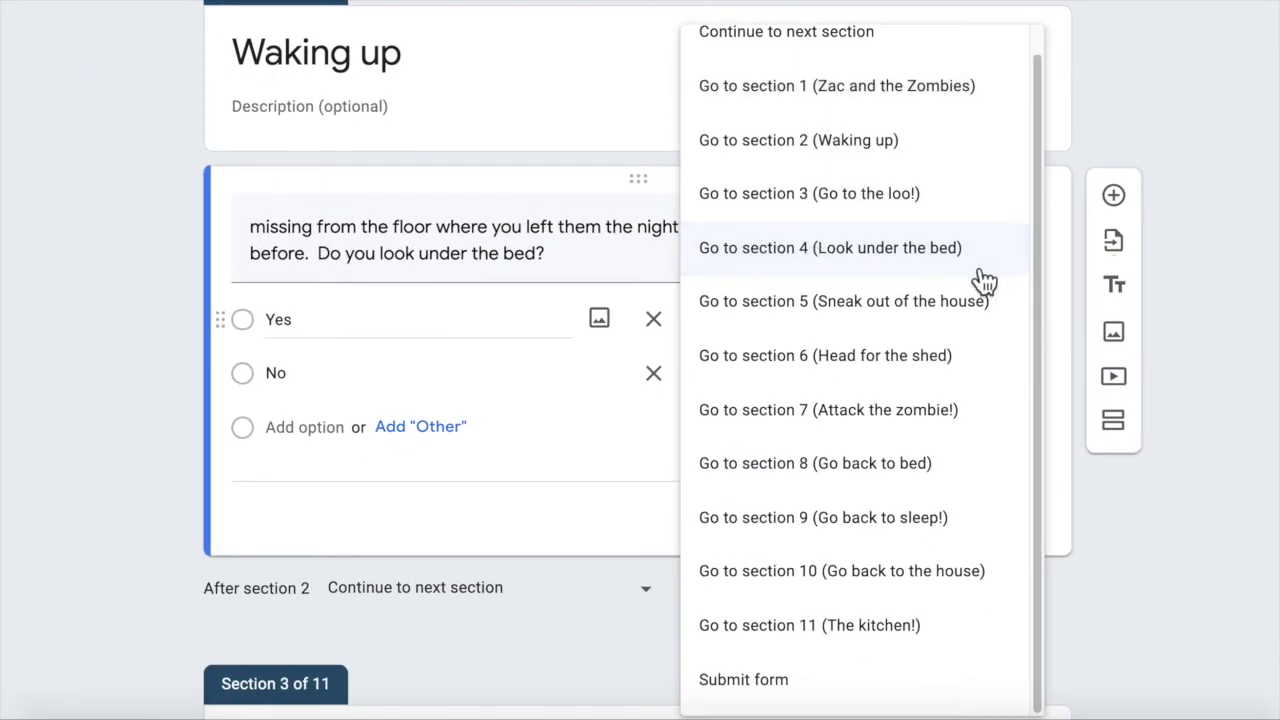
{"action": "left_click", "coordinate": [800, 517]}
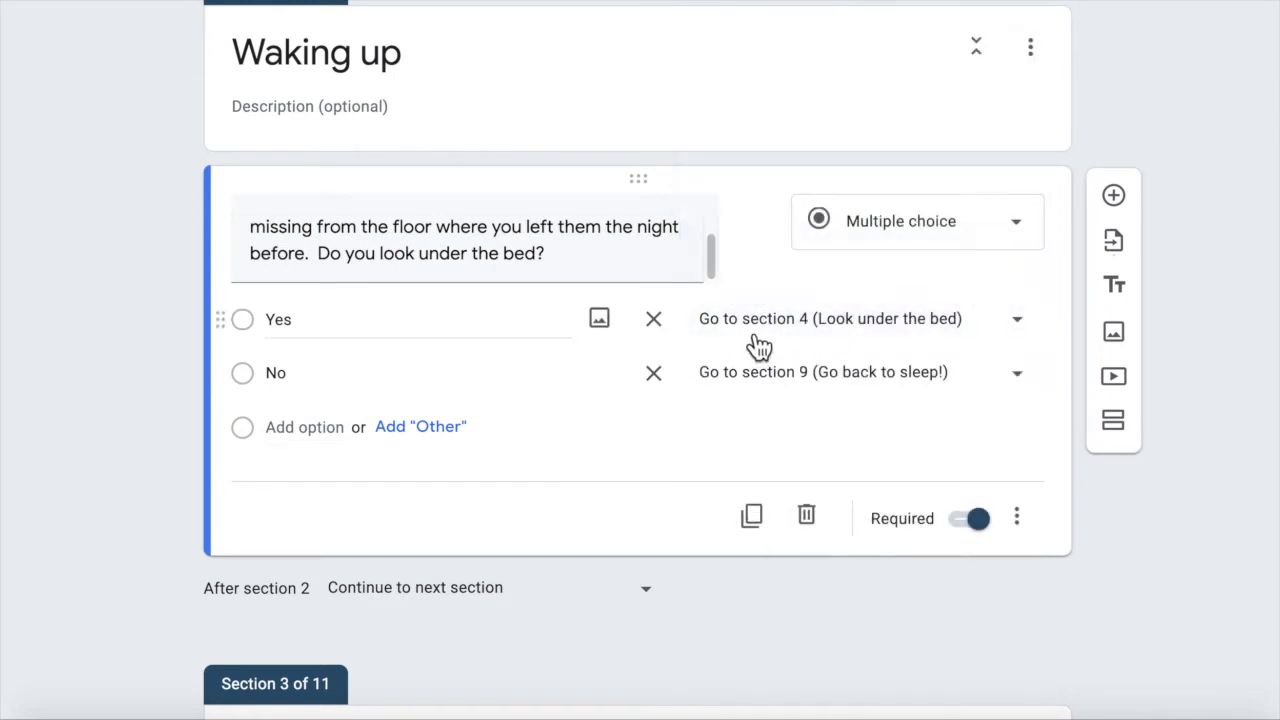
{"action": "scroll", "coordinate": [872, 465], "scroll_direction": "down", "scroll_amount": 3}
{"action": "scroll", "coordinate": [874, 460], "scroll_direction": "down", "scroll_amount": 3}
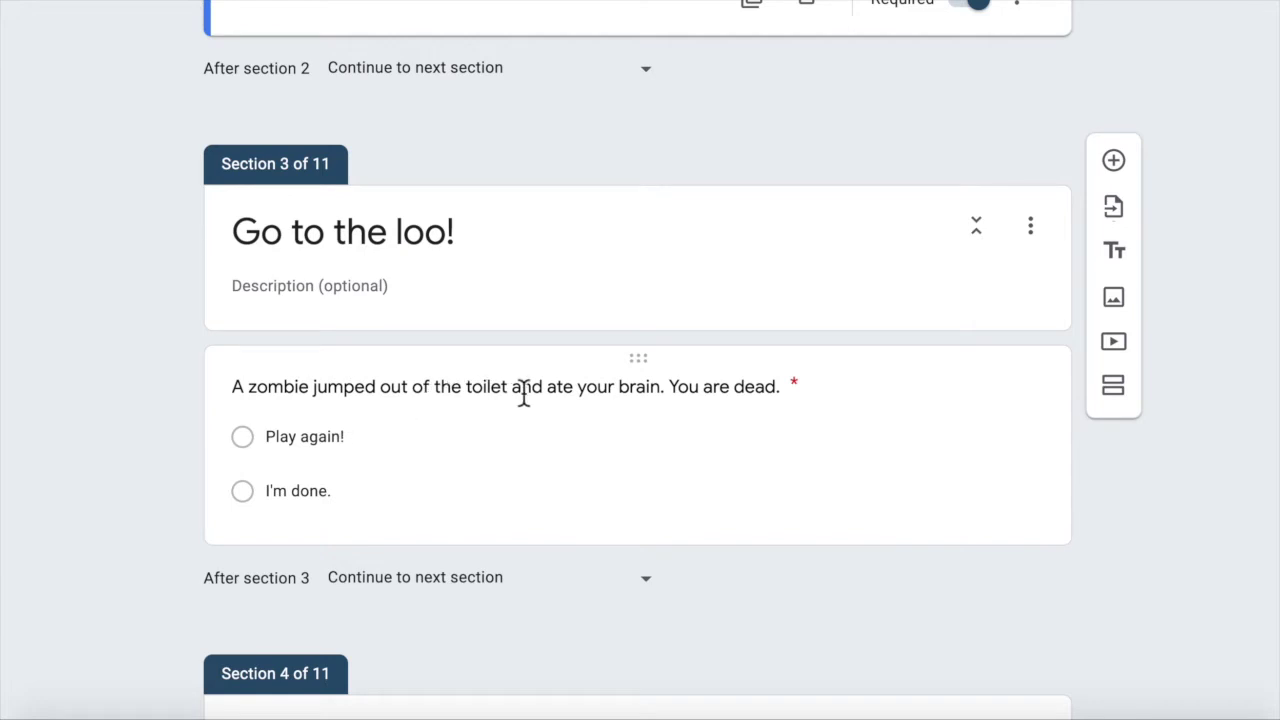
{"action": "left_click", "coordinate": [240, 447]}
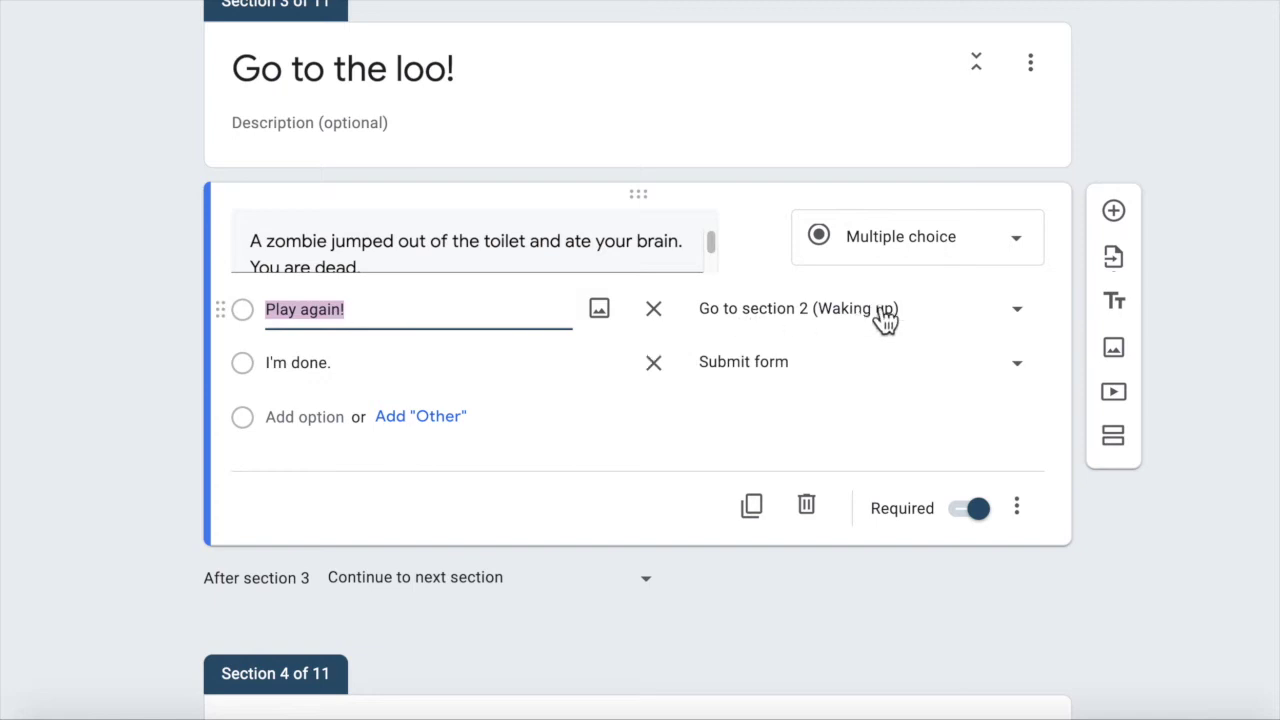
{"action": "left_click", "coordinate": [243, 369]}
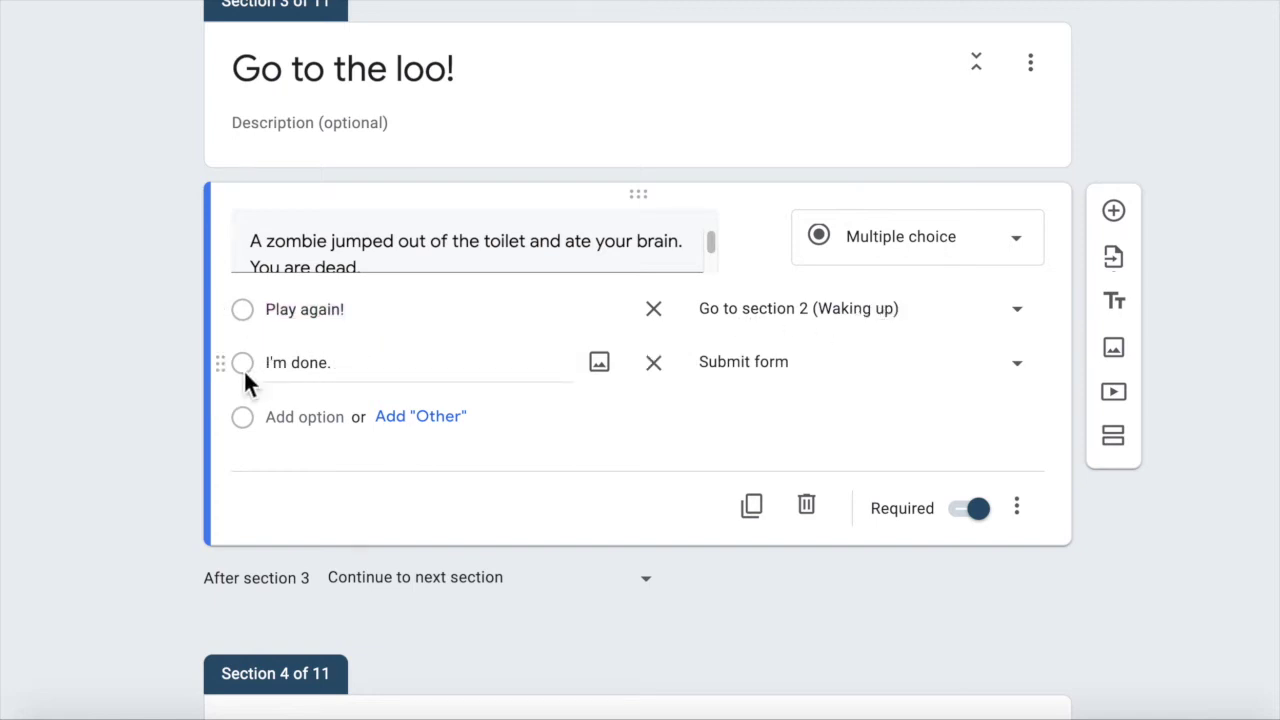
{"action": "left_click", "coordinate": [823, 382]}
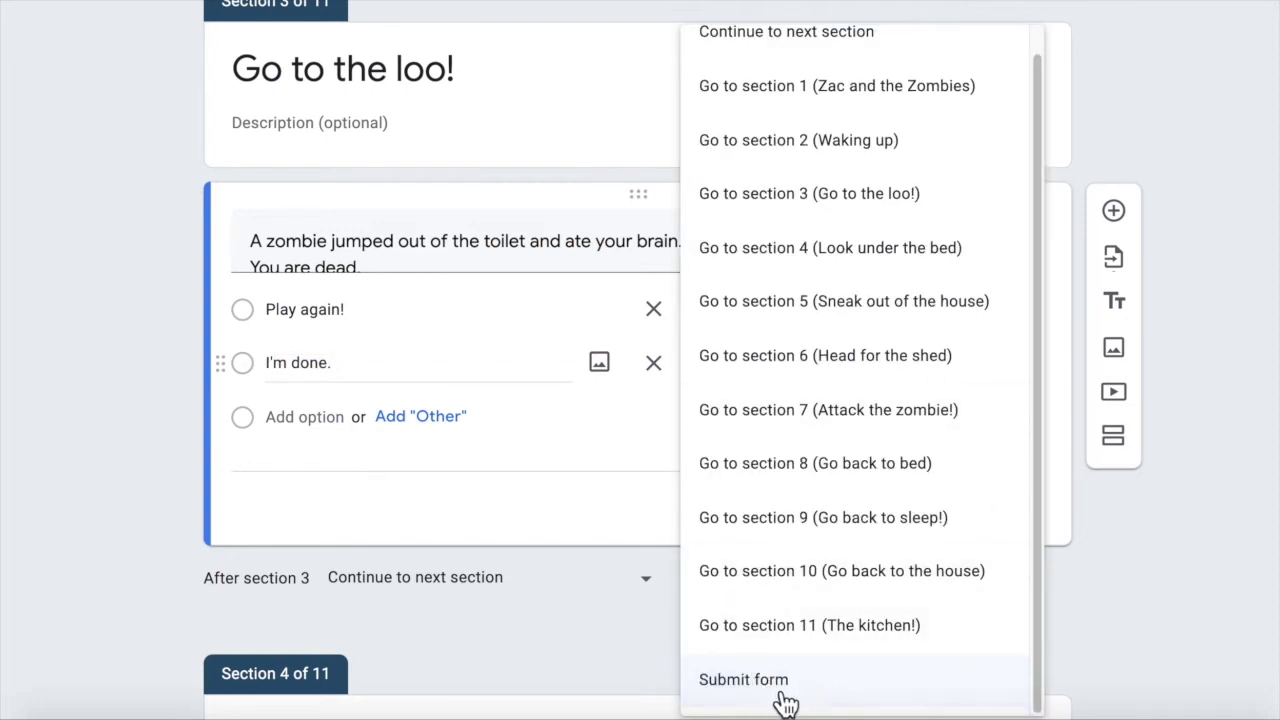
{"action": "left_click", "coordinate": [677, 663]}
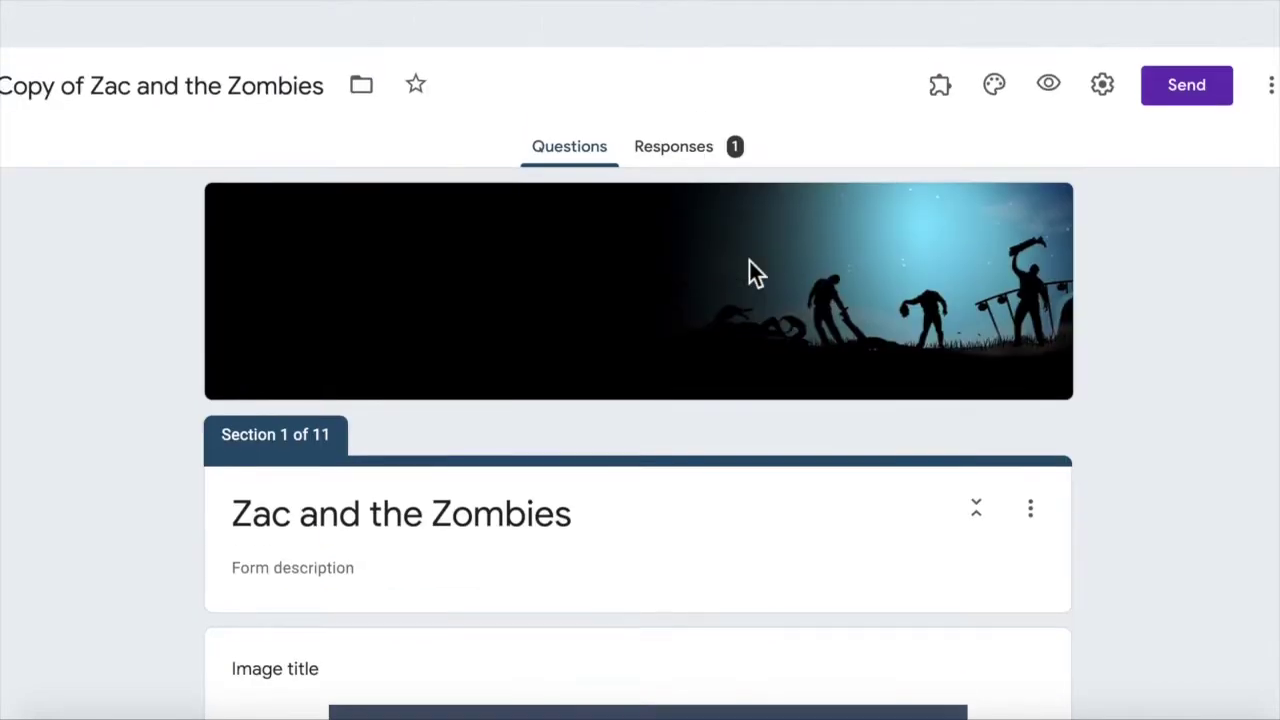
{"action": "scroll", "coordinate": [754, 275], "scroll_direction": "down", "scroll_amount": 1}
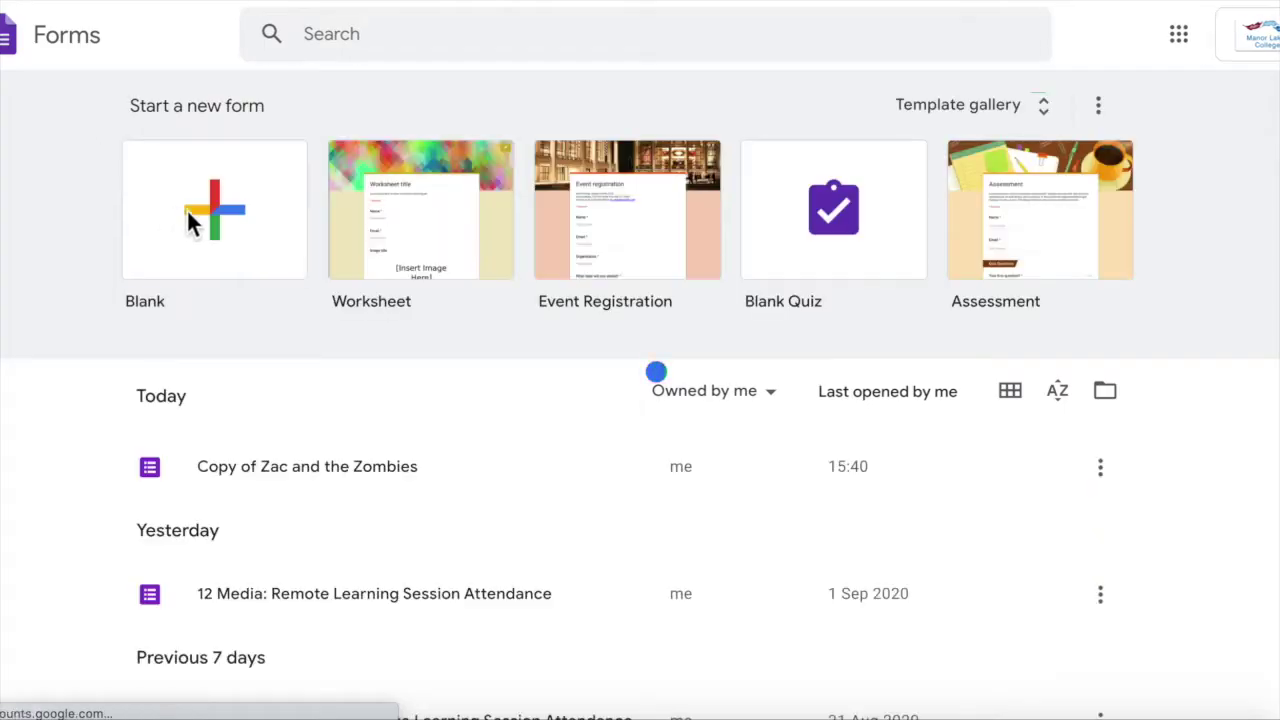
Create a blank form titled 'Adventure Game'.
{"action": "left_click", "coordinate": [189, 220]}
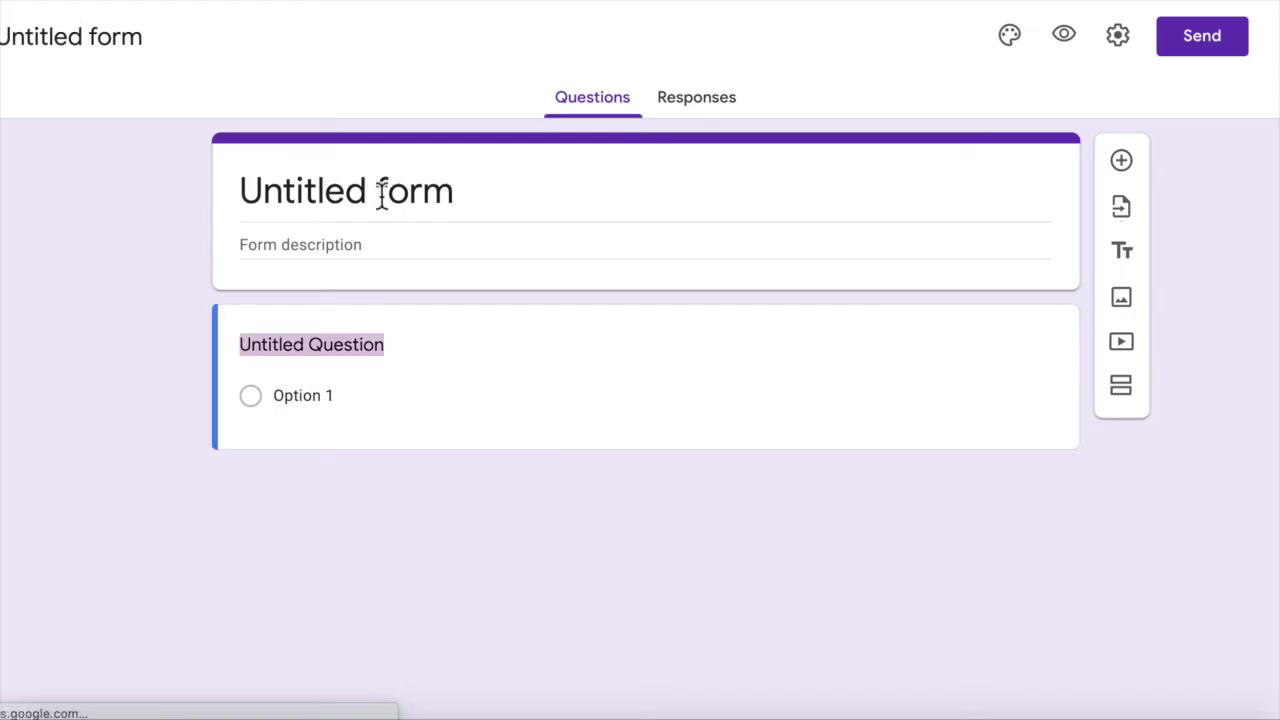
{"action": "left_click", "coordinate": [381, 193]}
{"action": "type", "text": "Adventure"}
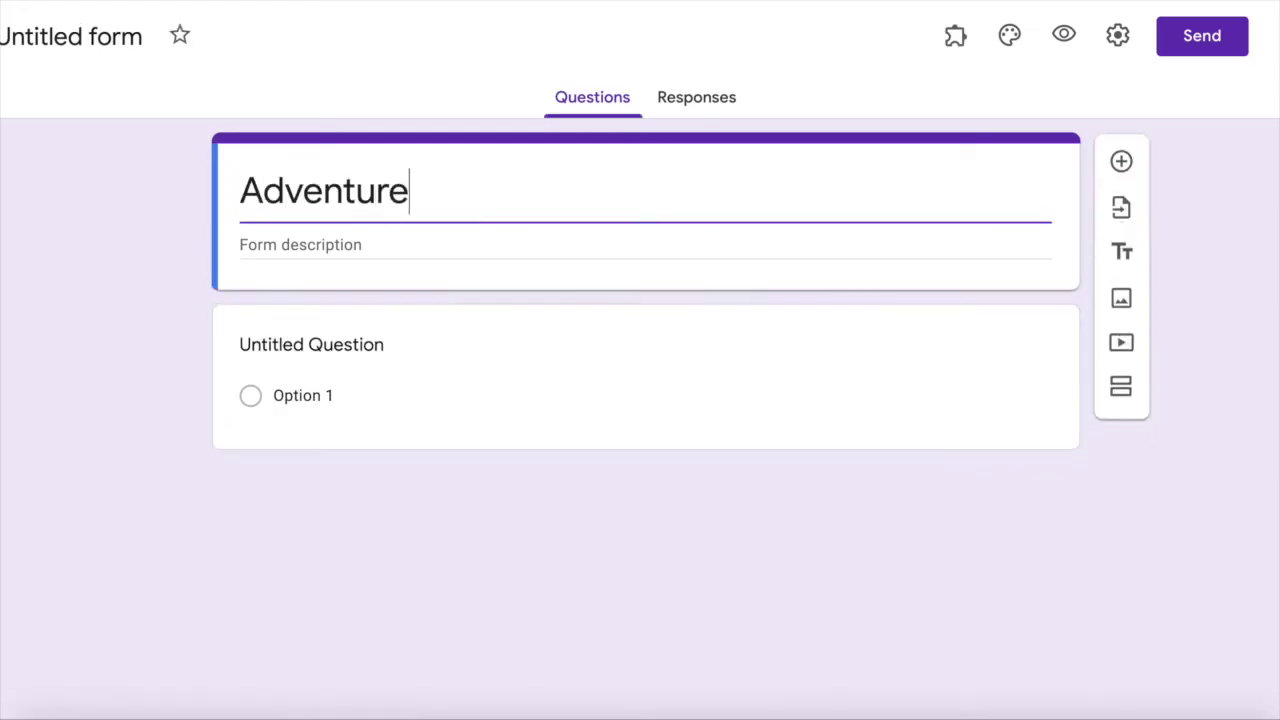
{"action": "type", "text": " Game"}
Write the required question 'Hi! Let's go on an adventure!' with the answer 'Okay let's go!'.
{"action": "left_click", "coordinate": [400, 362]}
{"action": "type", "text": "Hi"}
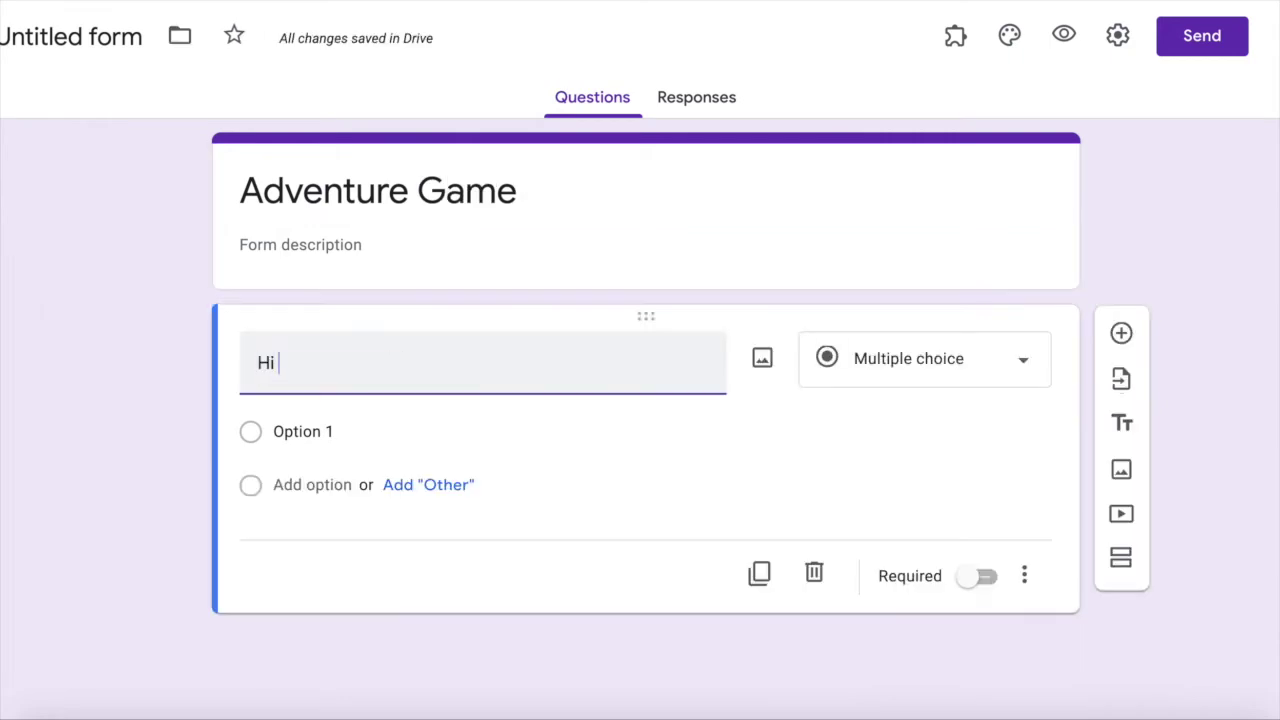
{"action": "type", "text": "! Let's go on an adventure"}
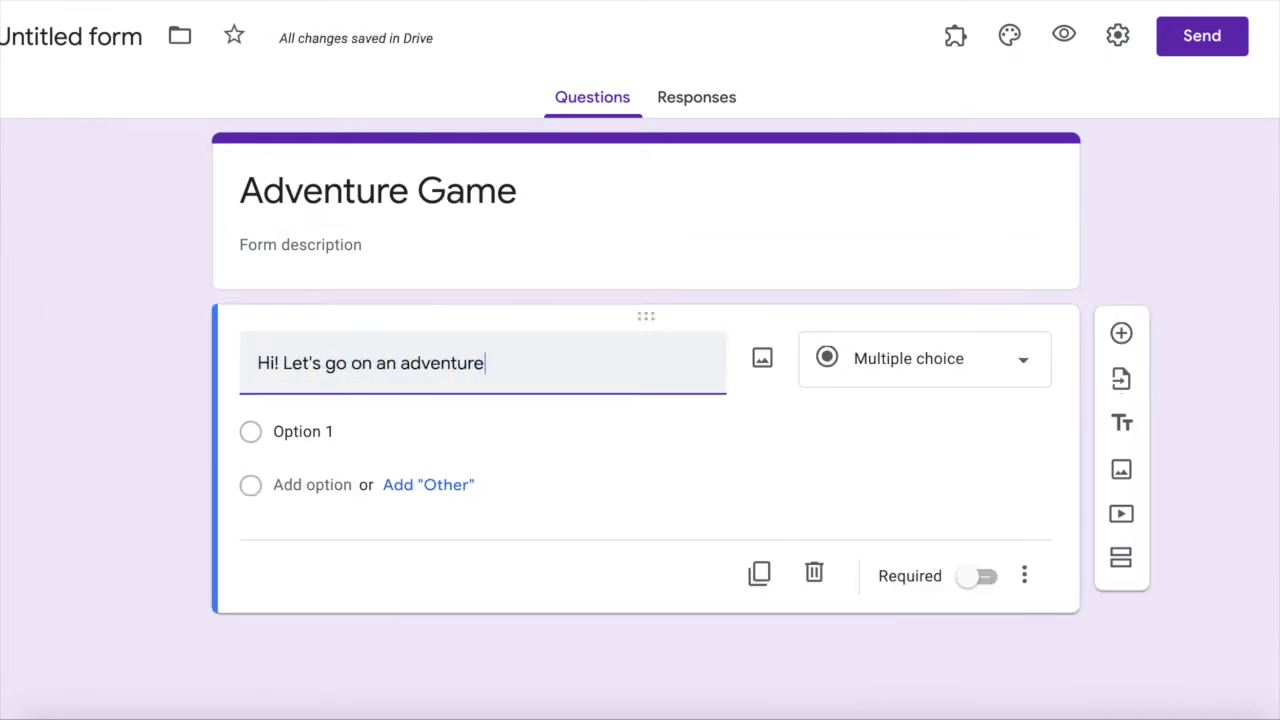
{"action": "type", "text": "!"}
{"action": "left_click", "coordinate": [306, 437]}
{"action": "type", "text": "Okay let's go!"}
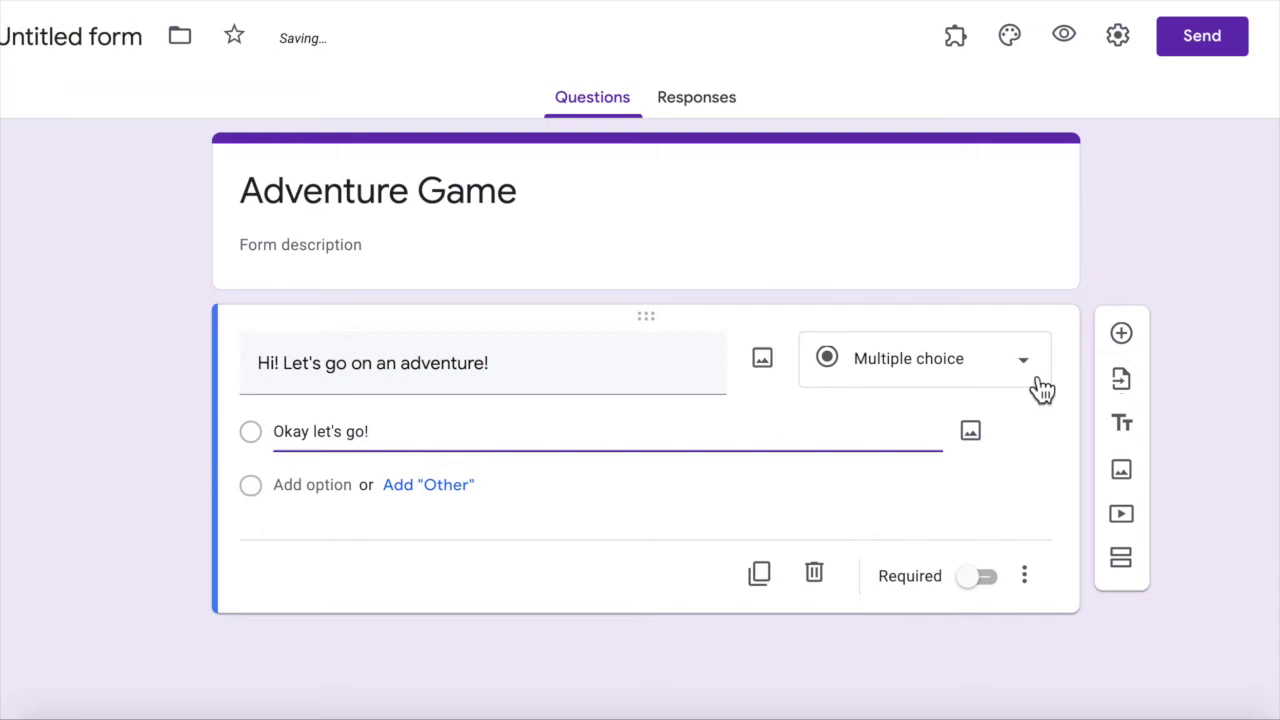
{"action": "left_click", "coordinate": [982, 578]}
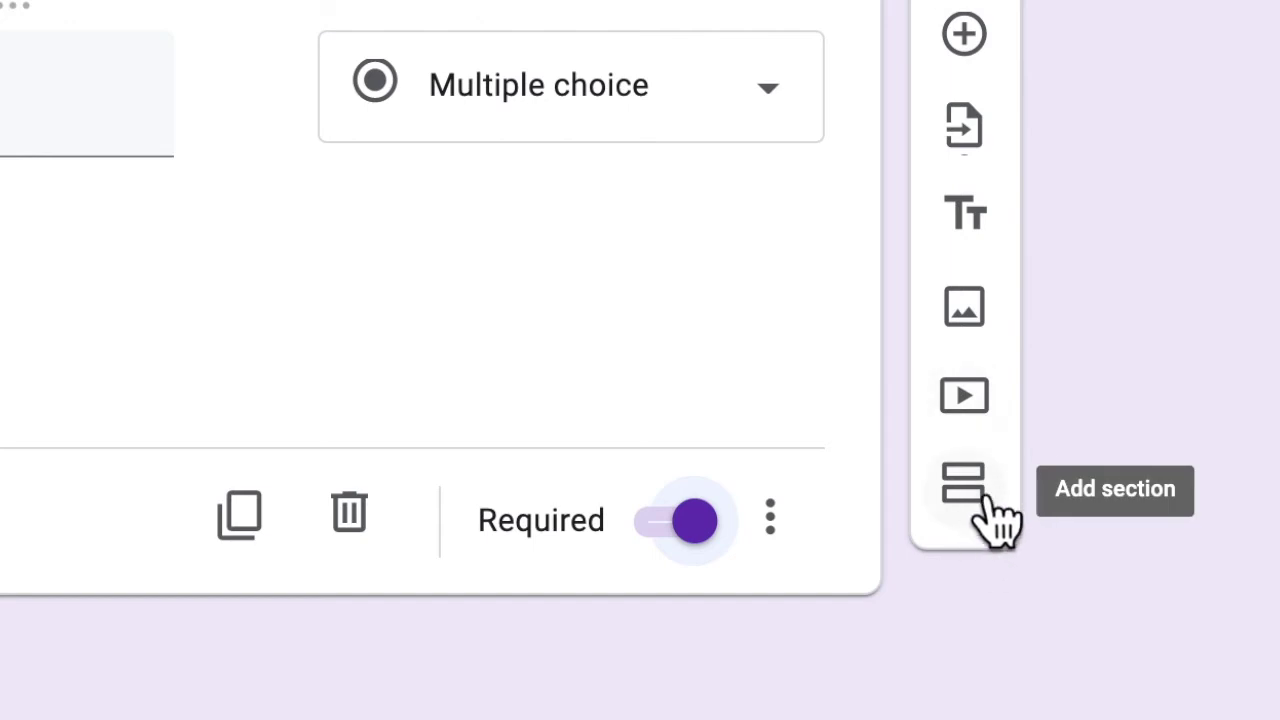
Insert a section after the opening question and title it 'The beginning'.
{"action": "left_click", "coordinate": [984, 505]}
{"action": "scroll", "coordinate": [657, 567], "scroll_direction": "down", "scroll_amount": 3}
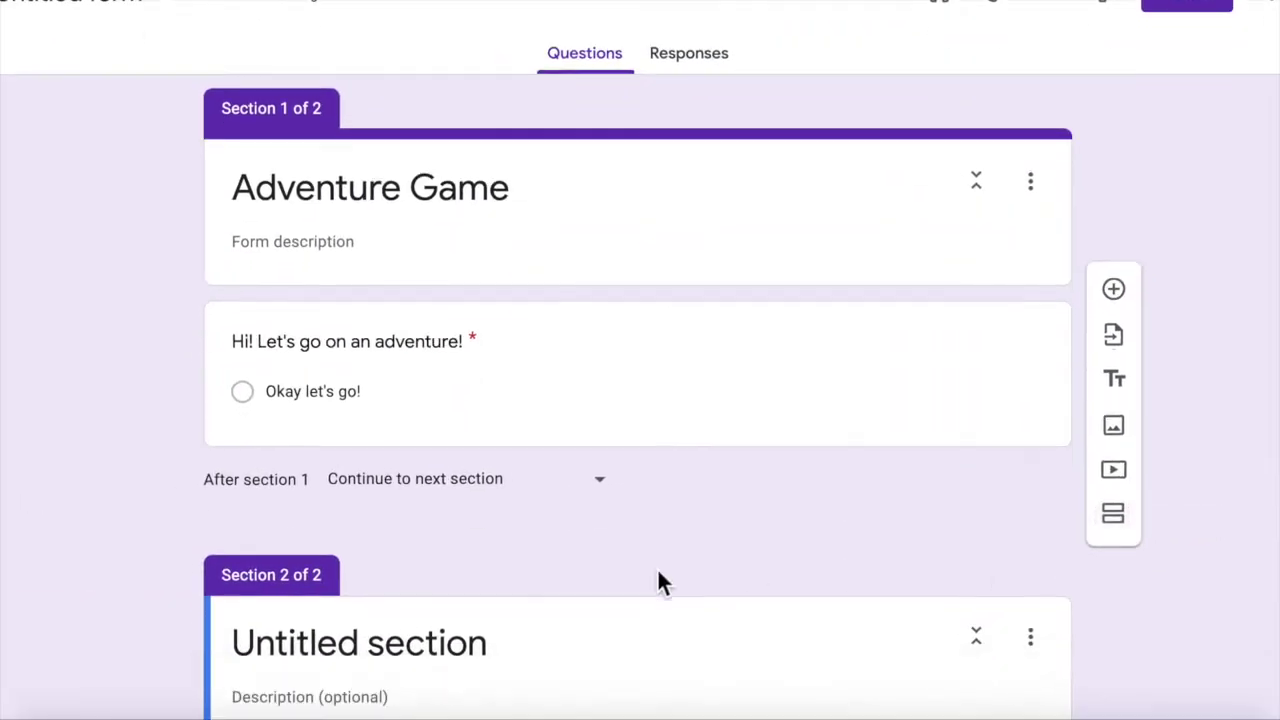
{"action": "left_click", "coordinate": [403, 554]}
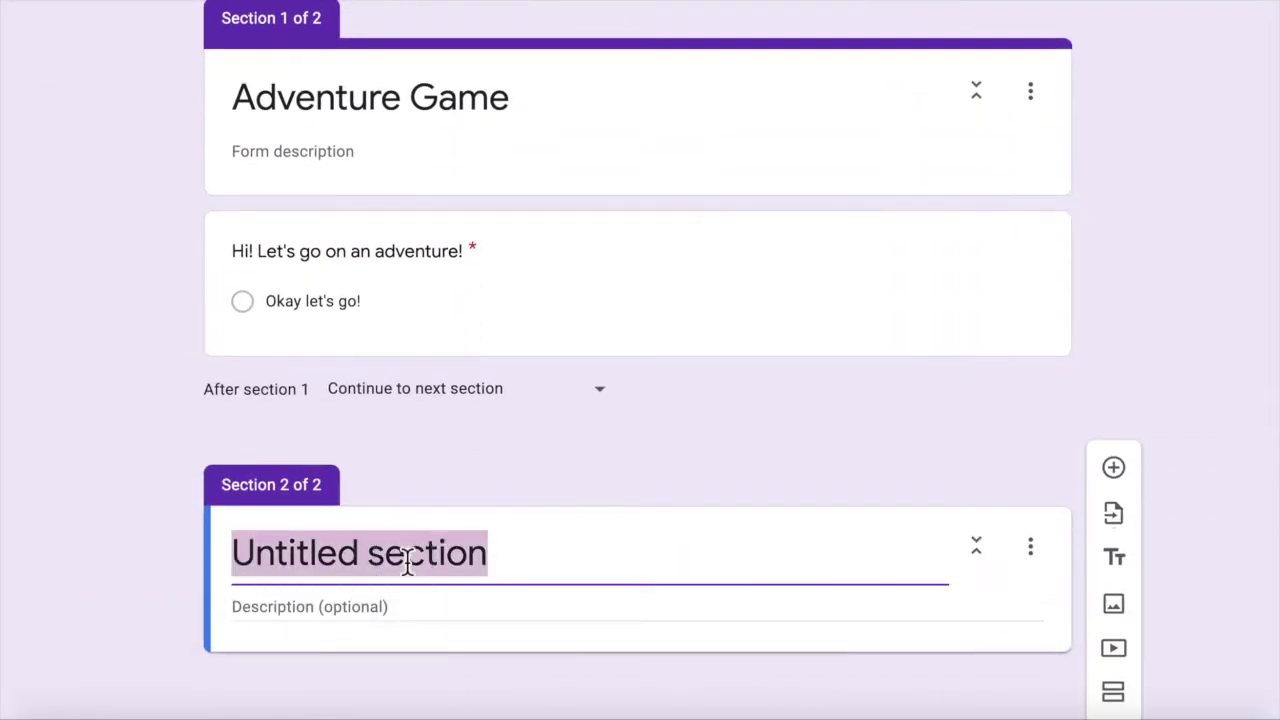
{"action": "type", "text": "The"}
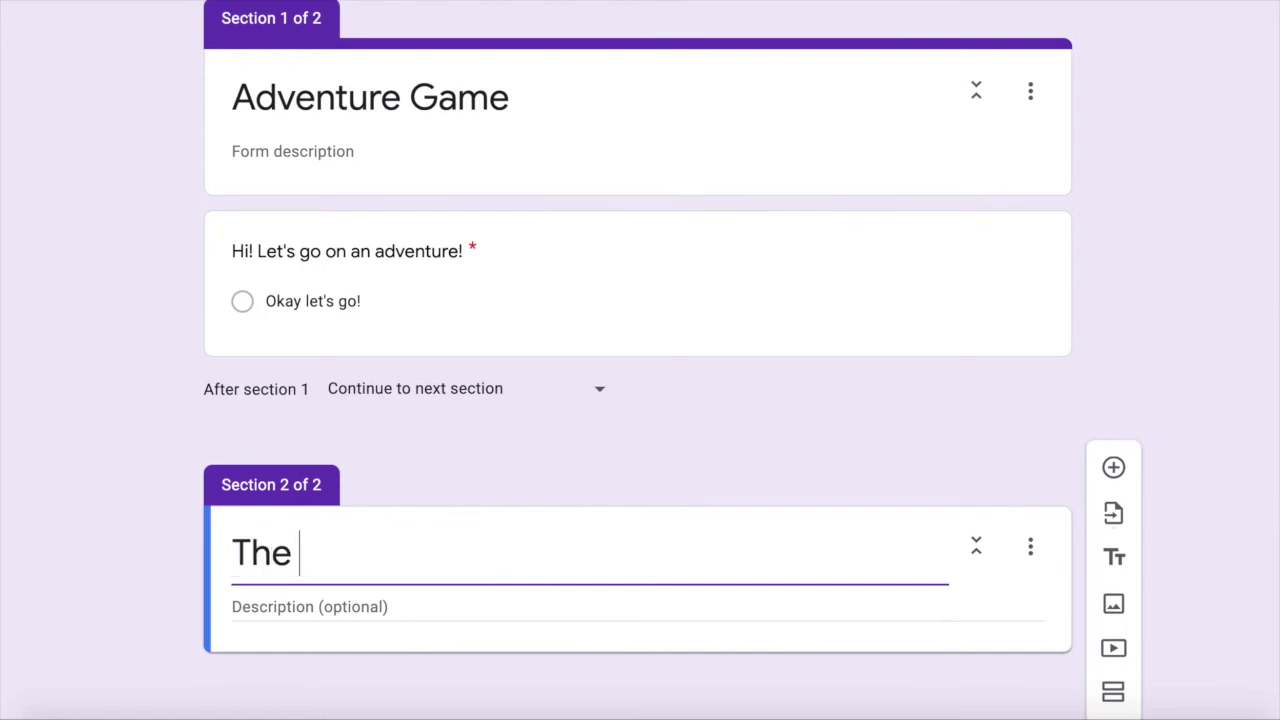
{"action": "type", "text": " beginning"}
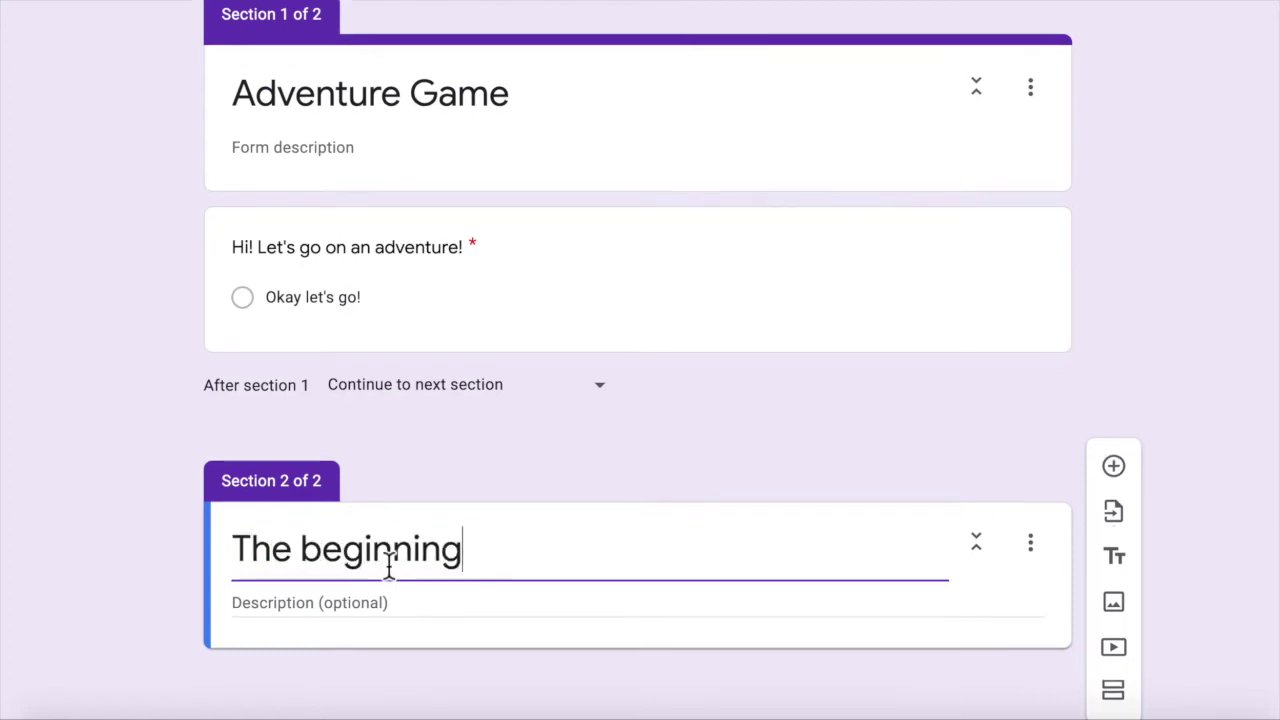
Add a question to The beginning describing a car opening as you walk down.
{"action": "left_click", "coordinate": [1133, 476]}
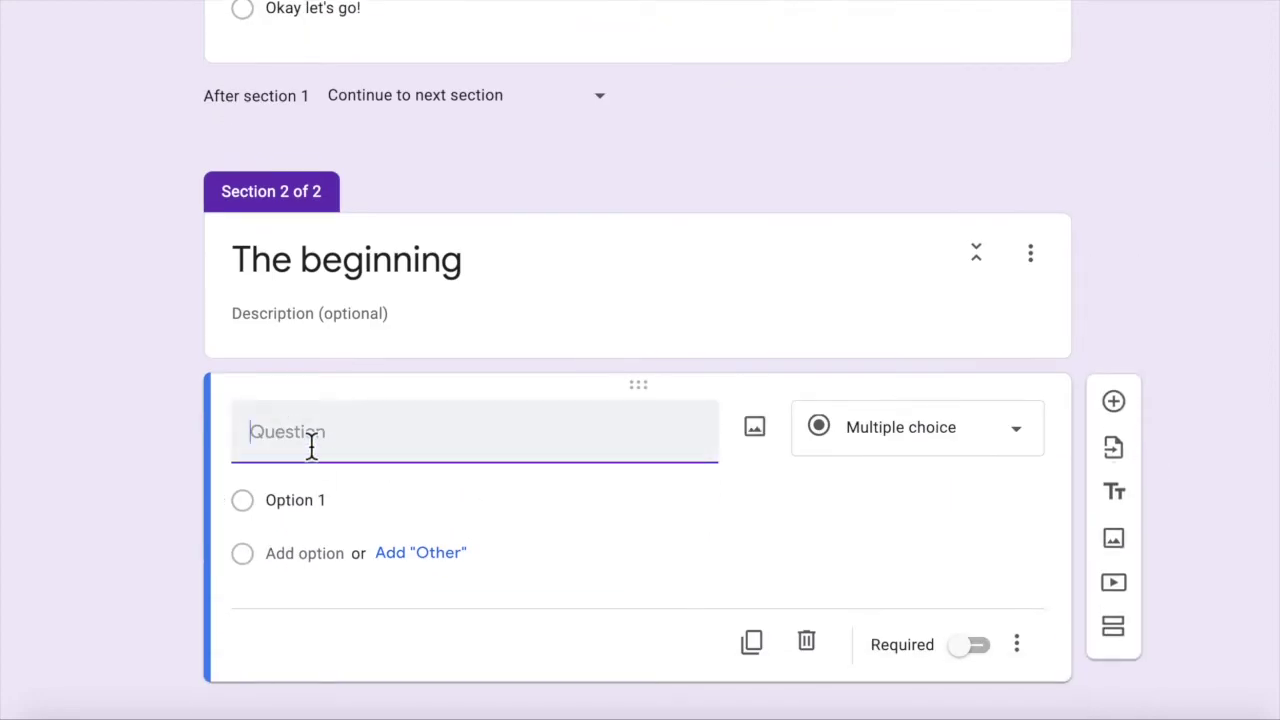
{"action": "type", "text": "You are walking "}
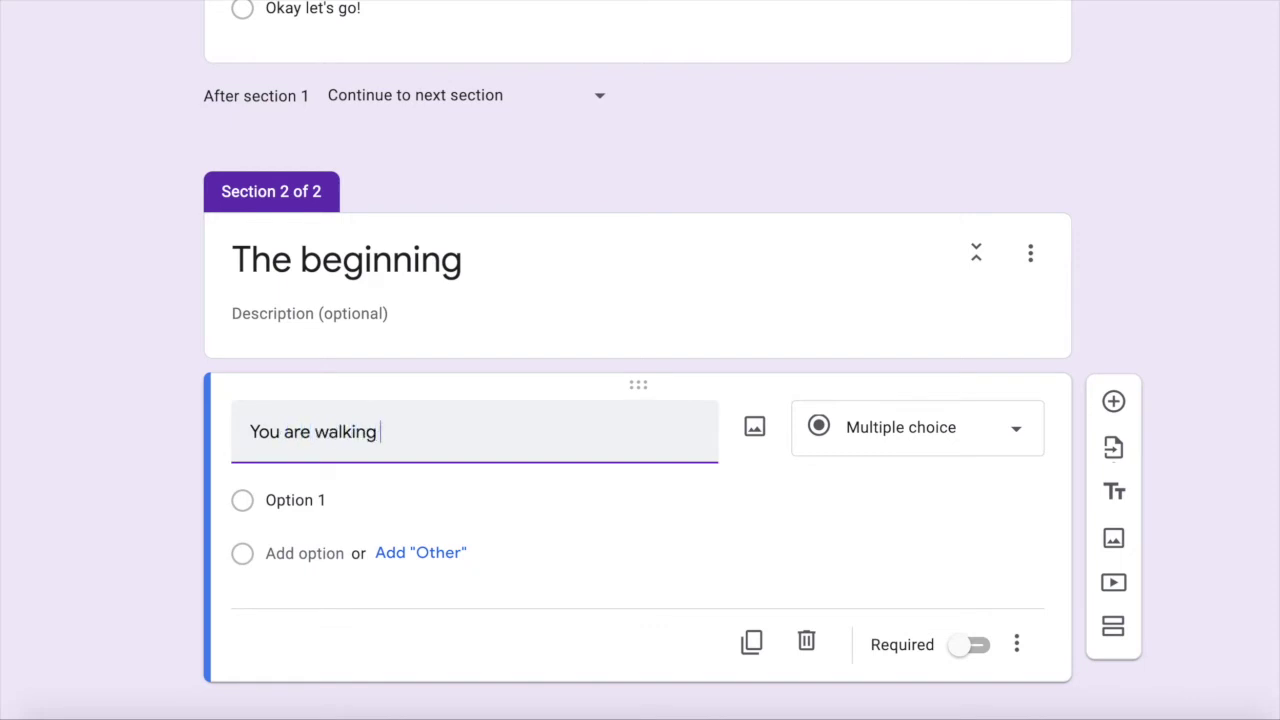
{"action": "type", "text": "down the road, when all of a sudden"}
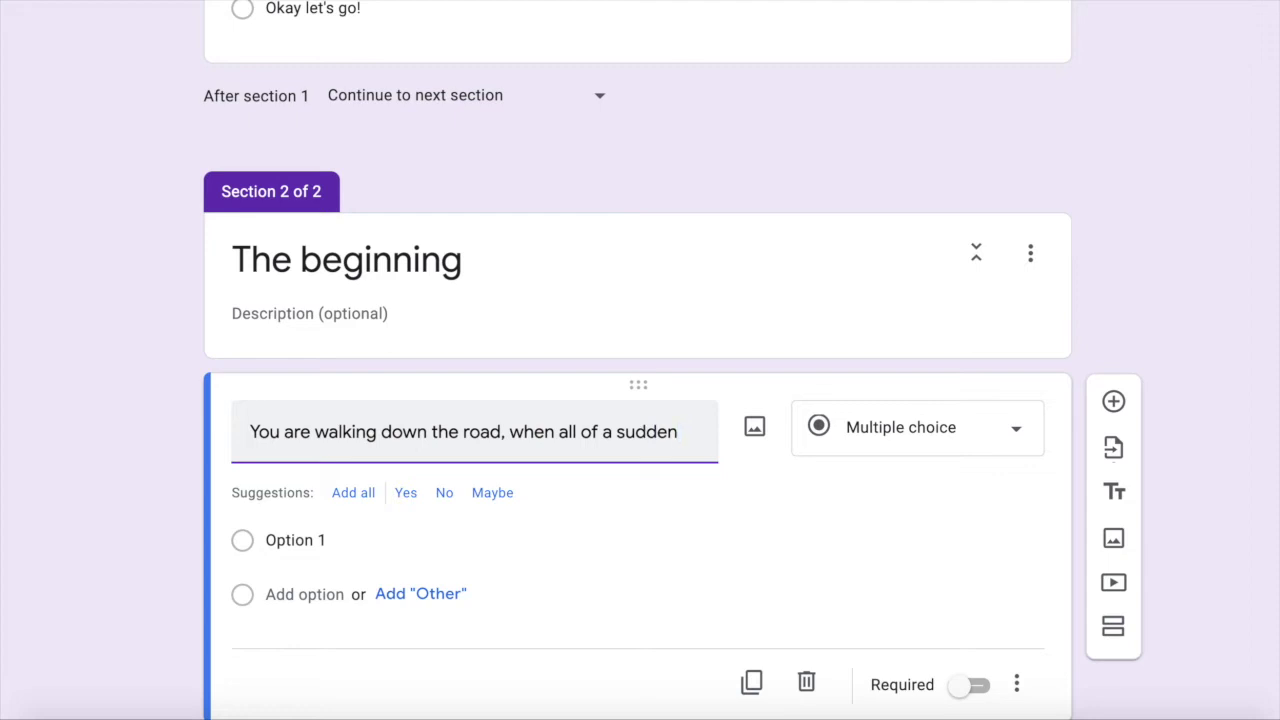
{"action": "type", "text": ", a car pulls up next to you and the"}
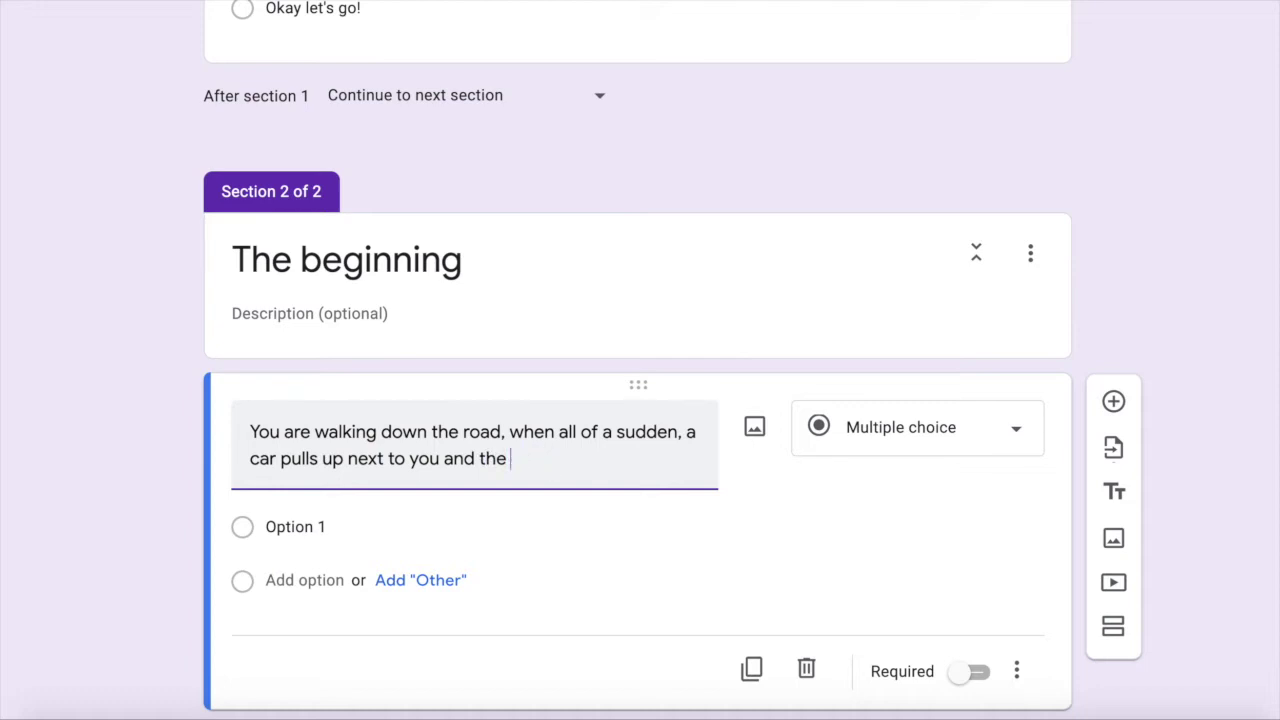
{"action": "type", "text": "opens up. A voice says, \"get in!"}
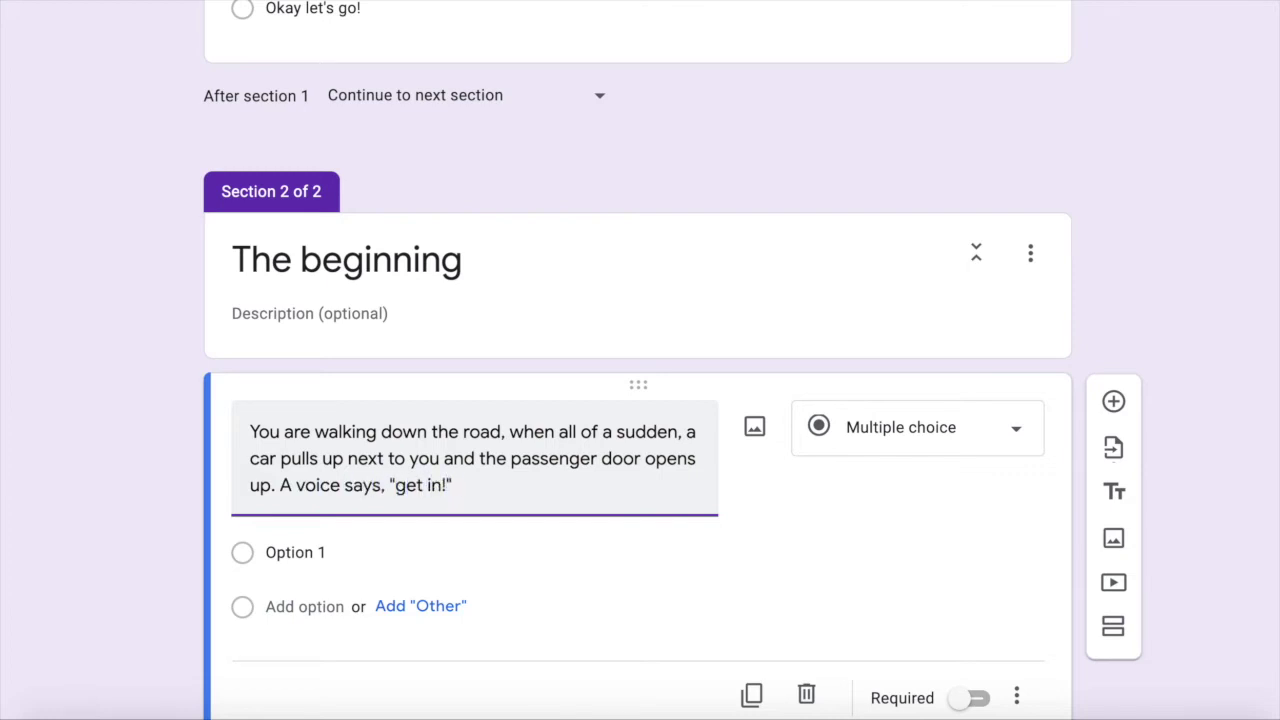
{"action": "type", "text": "."}
{"action": "left_click", "coordinate": [312, 552]}
Give it answers Get in the car, Run away and Stay and talk, and make it required.
{"action": "left_click", "coordinate": [284, 556]}
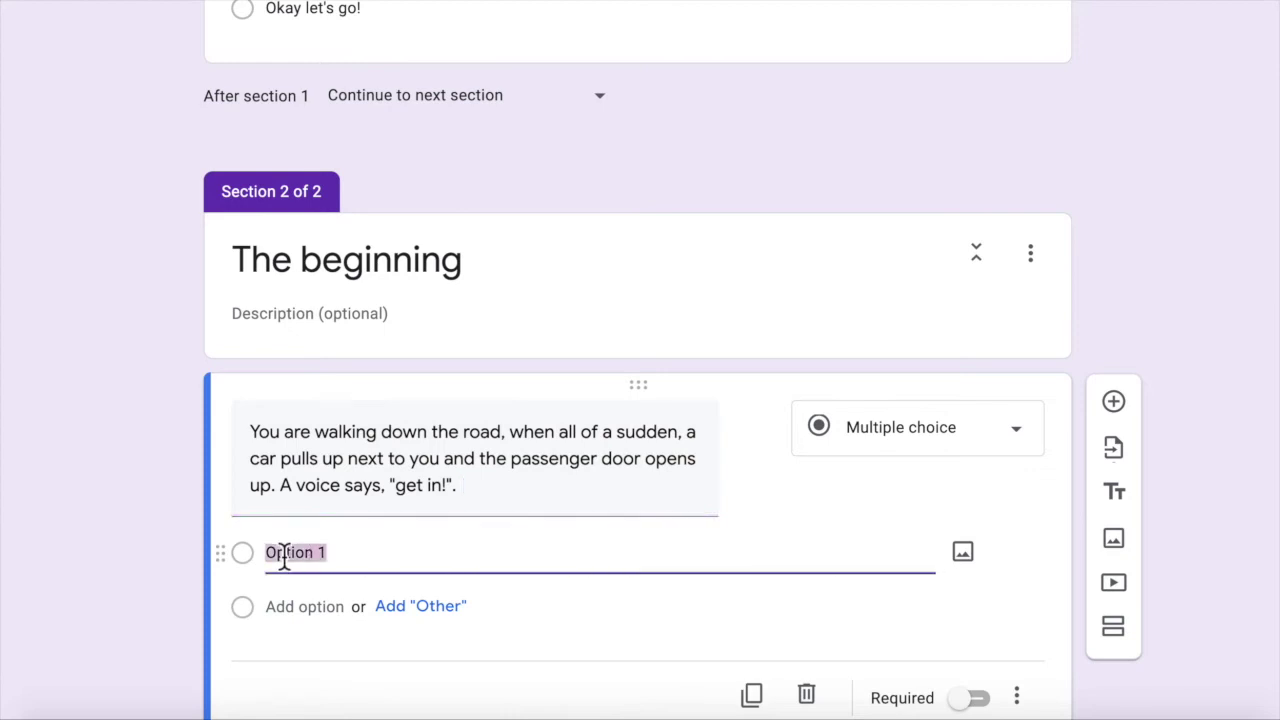
{"action": "type", "text": "Get"}
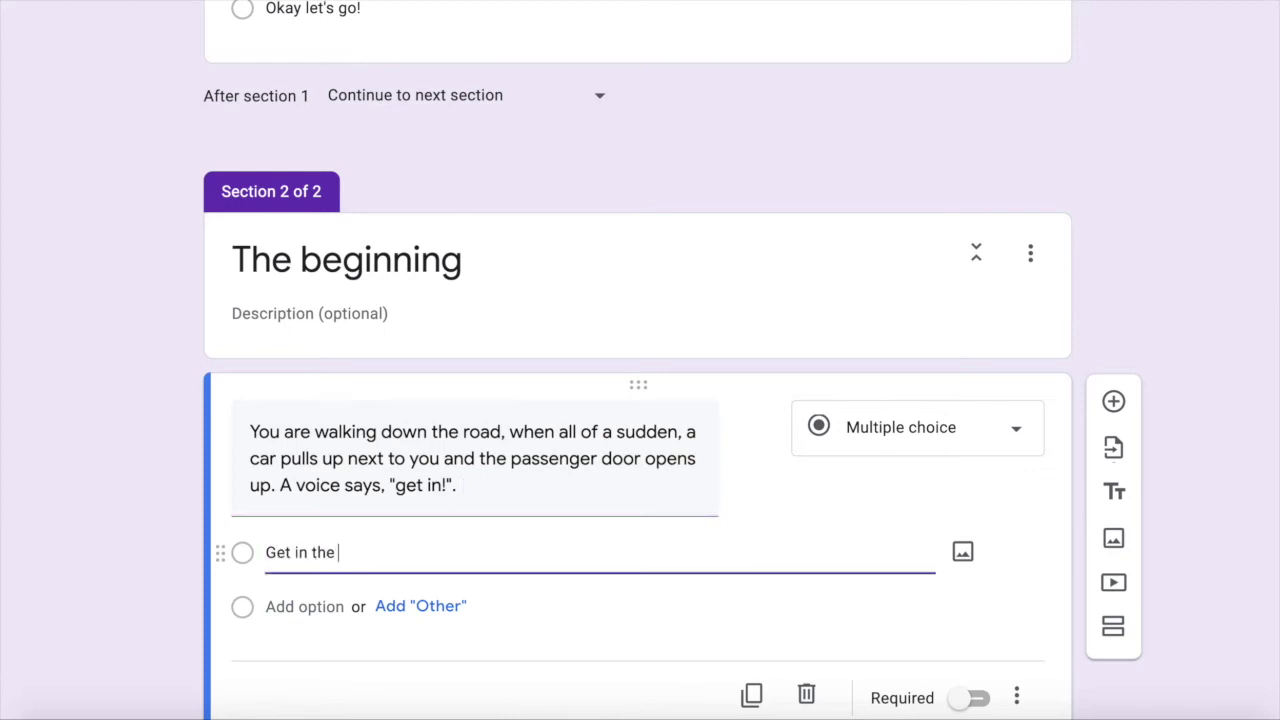
{"action": "left_click", "coordinate": [288, 606]}
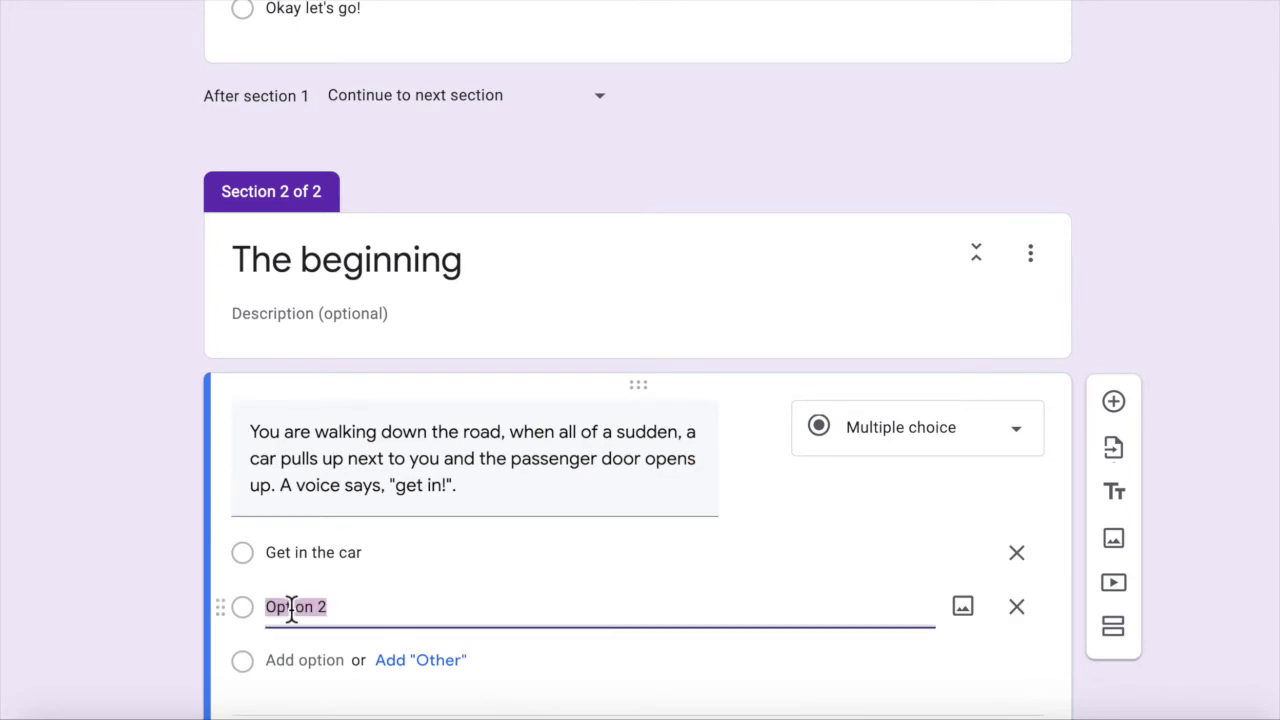
{"action": "type", "text": "Run away"}
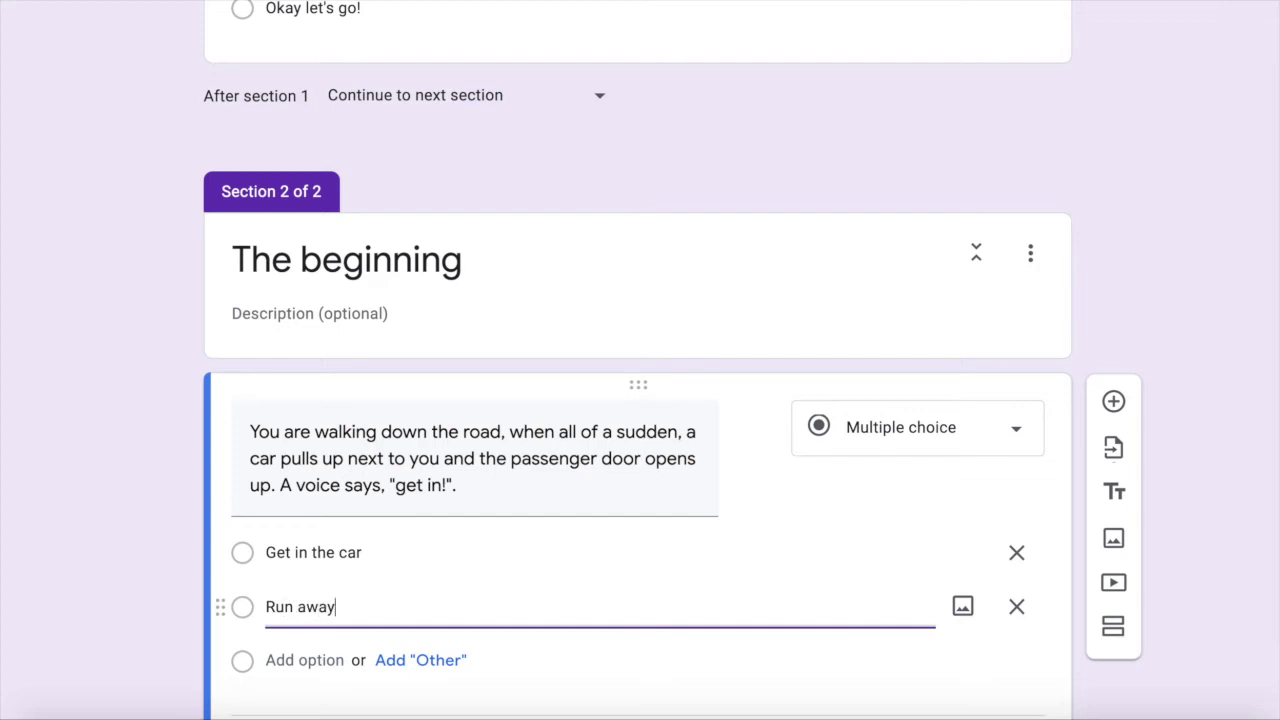
{"action": "left_click", "coordinate": [294, 660]}
{"action": "scroll", "coordinate": [294, 671], "scroll_direction": "down", "scroll_amount": 2}
{"action": "type", "text": "Stay and talk"}
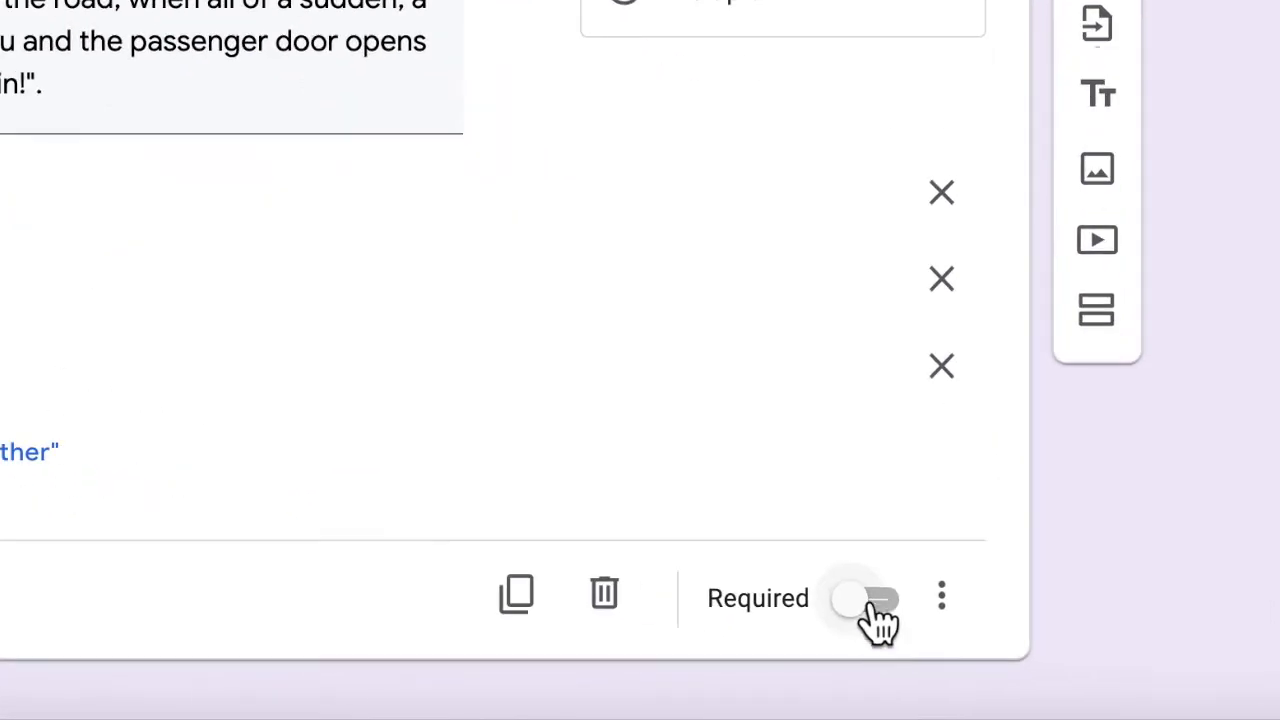
{"action": "left_click", "coordinate": [973, 644]}
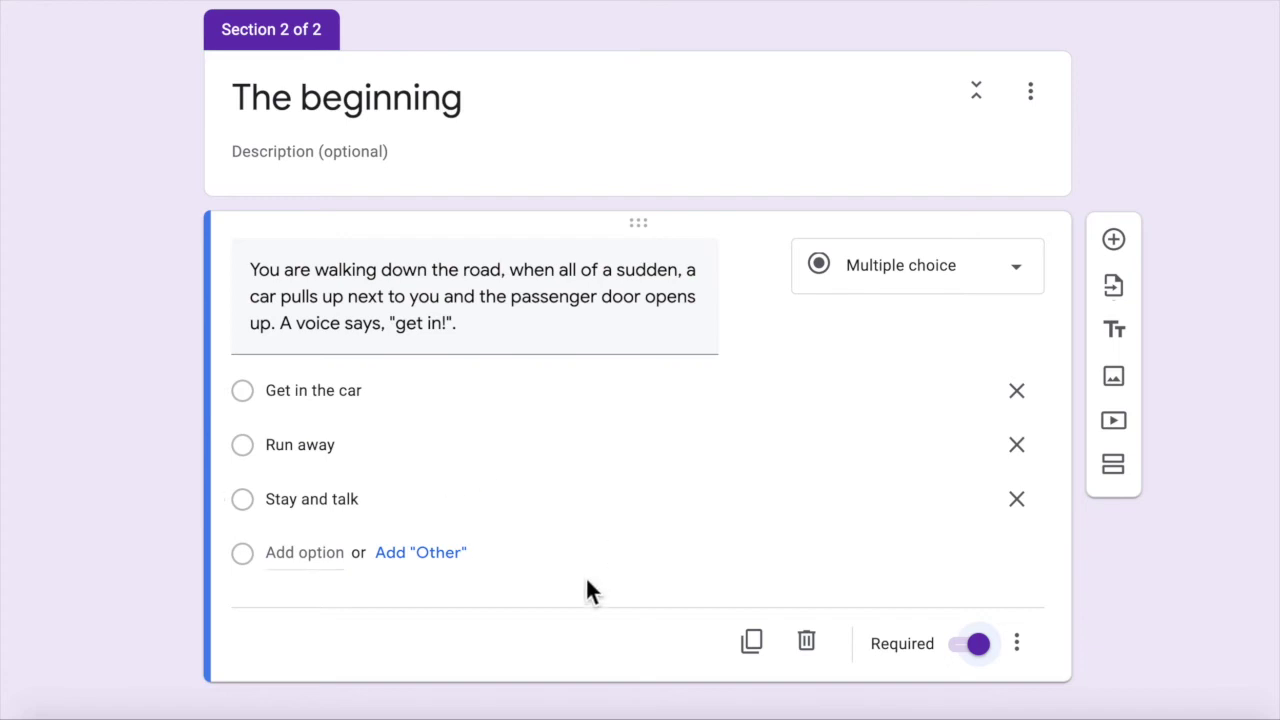
{"action": "scroll", "coordinate": [587, 582], "scroll_direction": "down", "scroll_amount": 1}
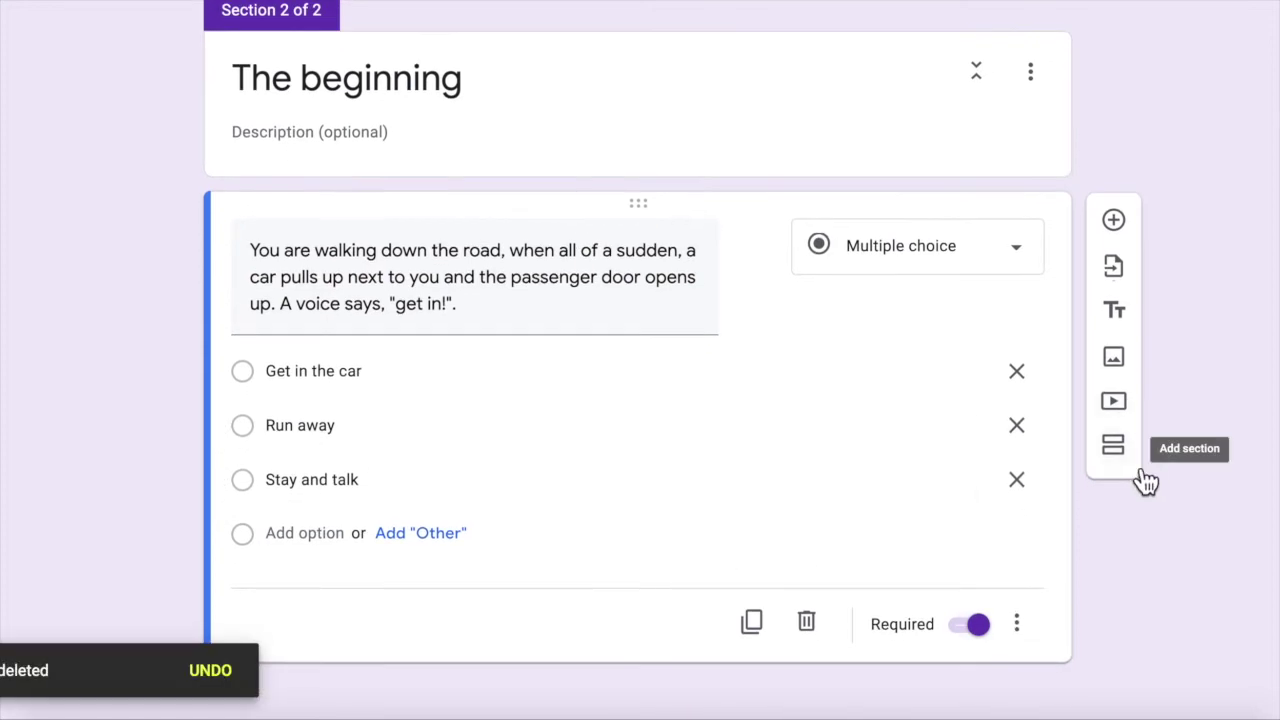
Add three new sections titled Get in the car, Run away and Stay and talk.
{"action": "left_click", "coordinate": [1140, 462]}
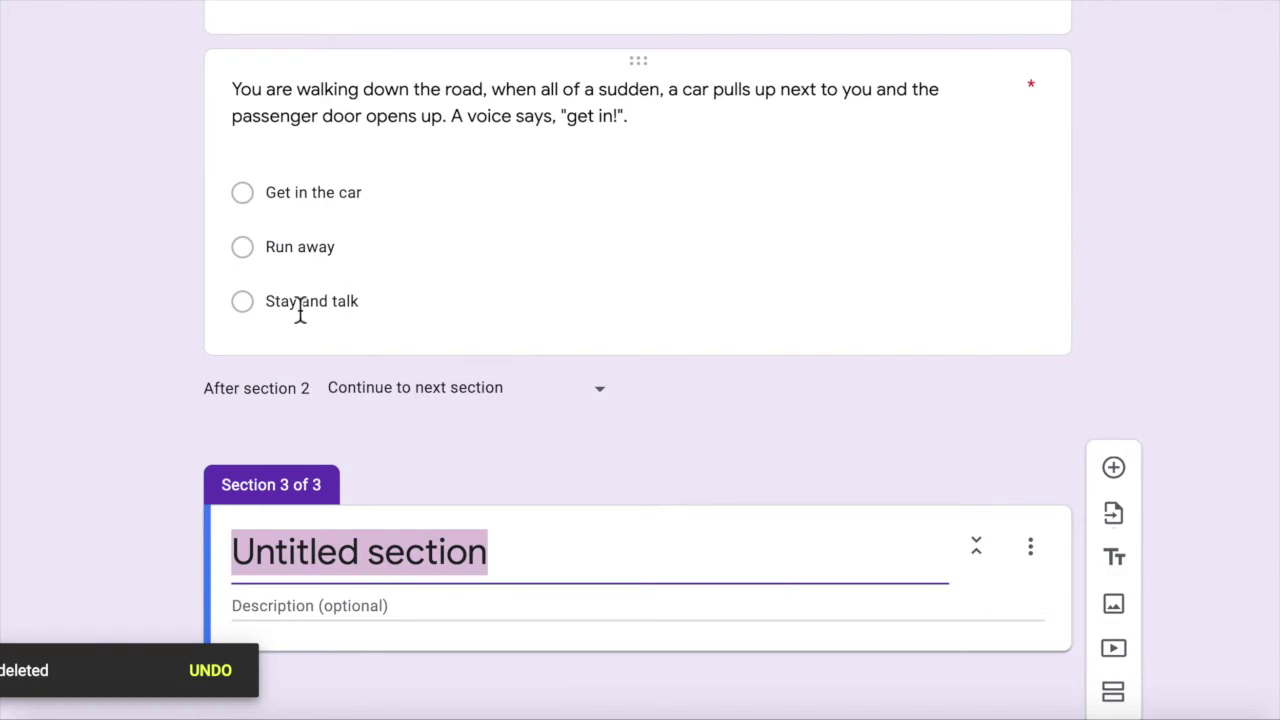
{"action": "type", "text": "Get in the car"}
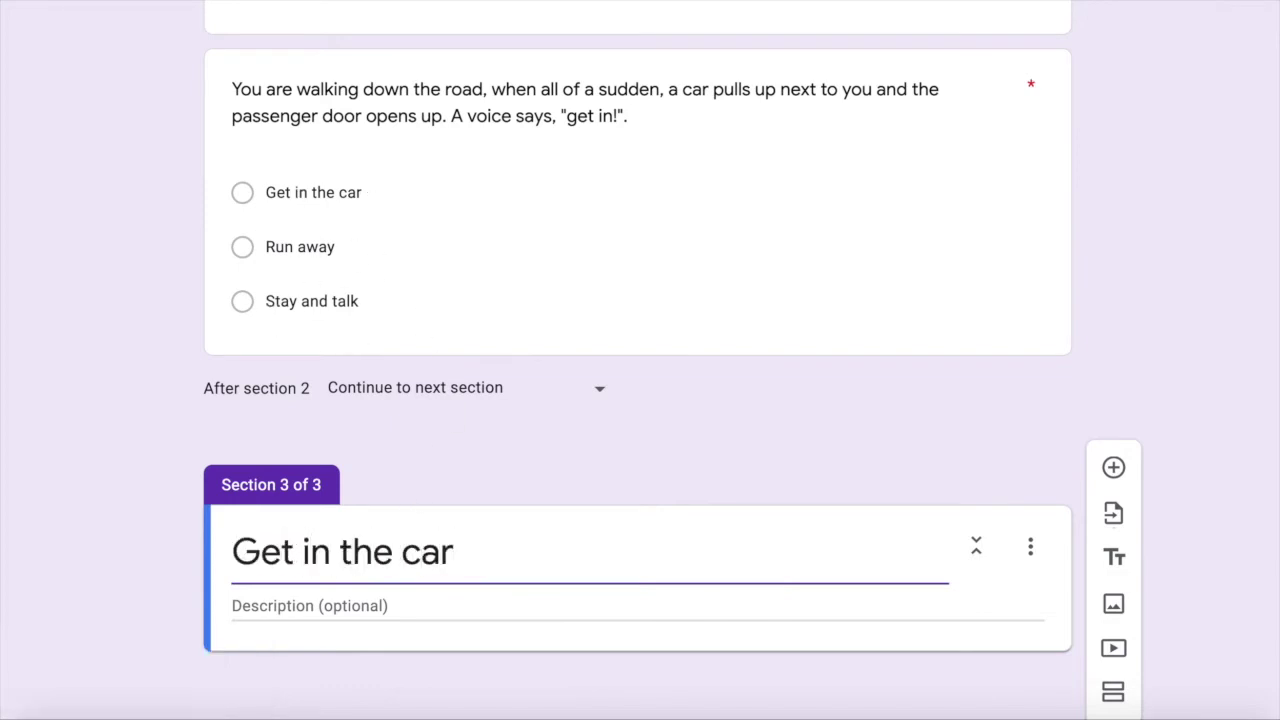
{"action": "left_click", "coordinate": [1113, 692]}
{"action": "left_click", "coordinate": [489, 557]}
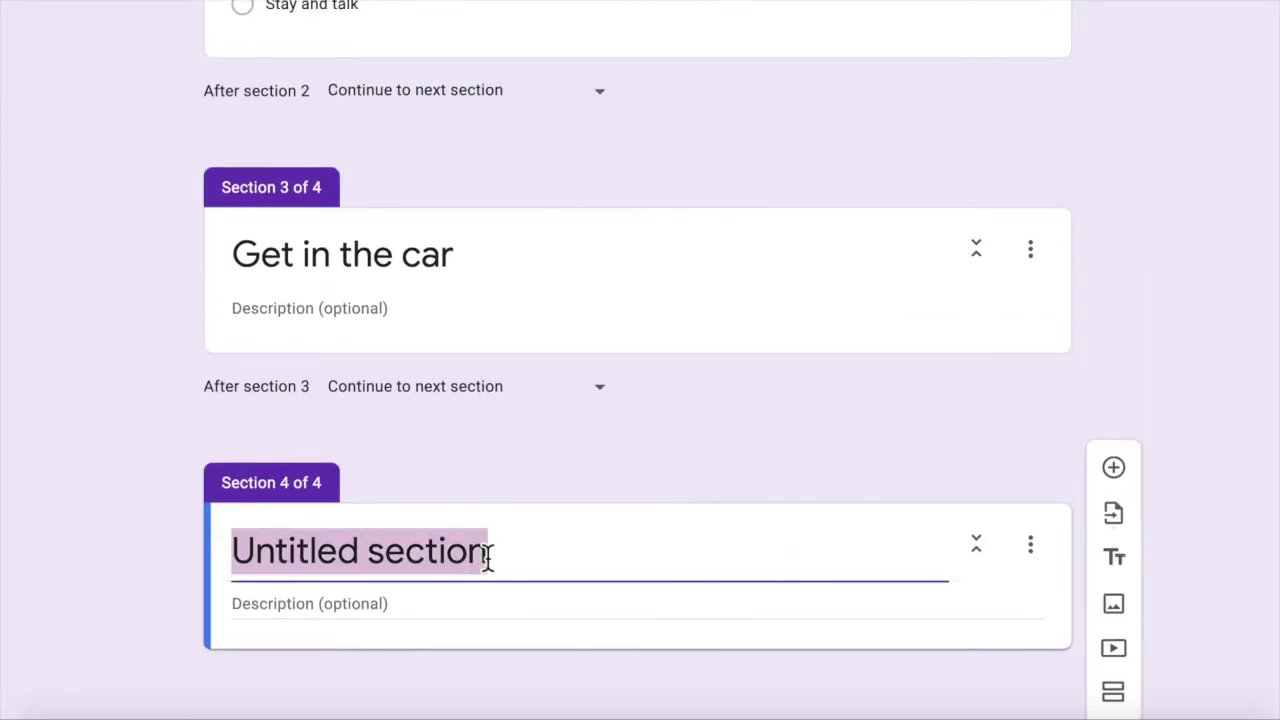
{"action": "type", "text": "Run away"}
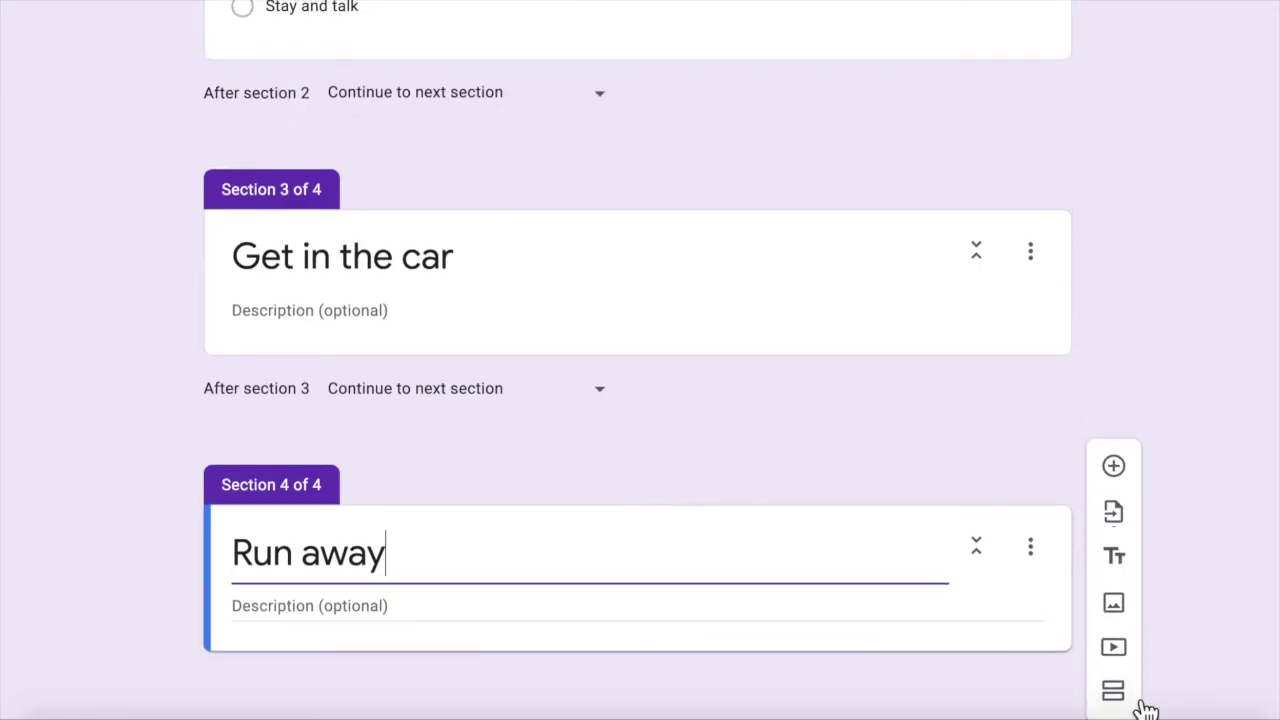
{"action": "left_click", "coordinate": [1122, 700]}
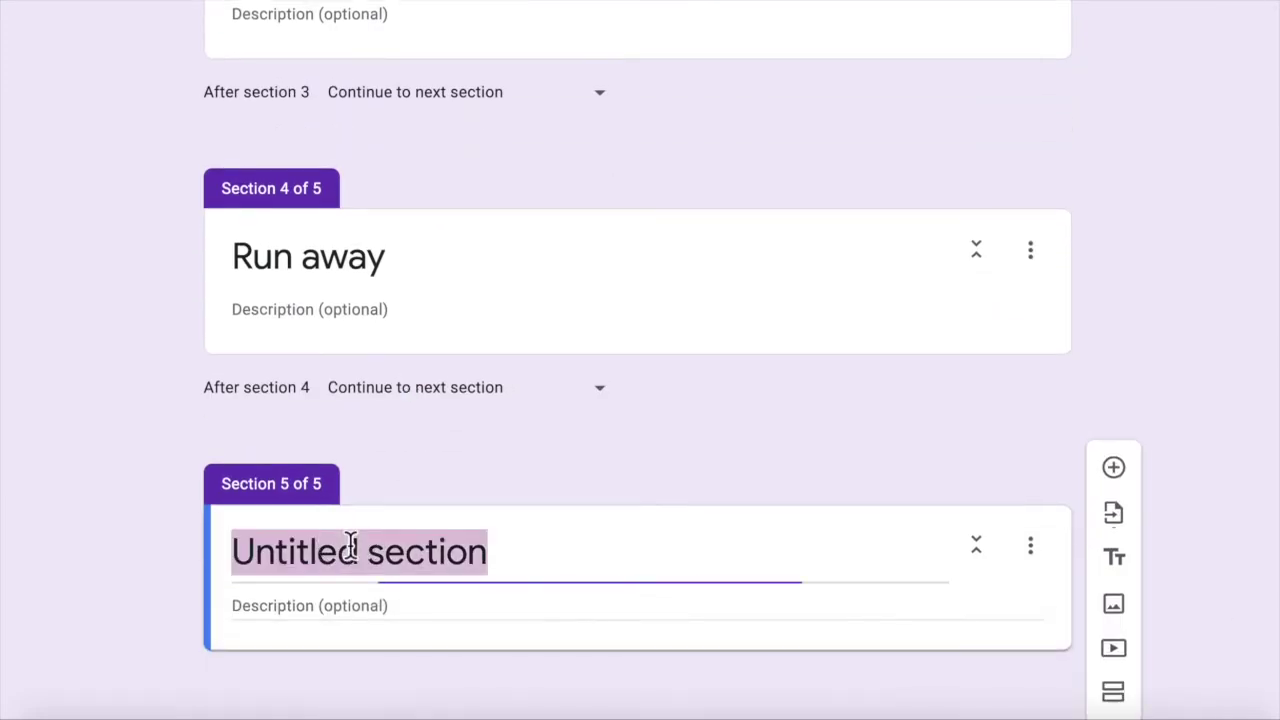
{"action": "type", "text": "Stay and talk"}
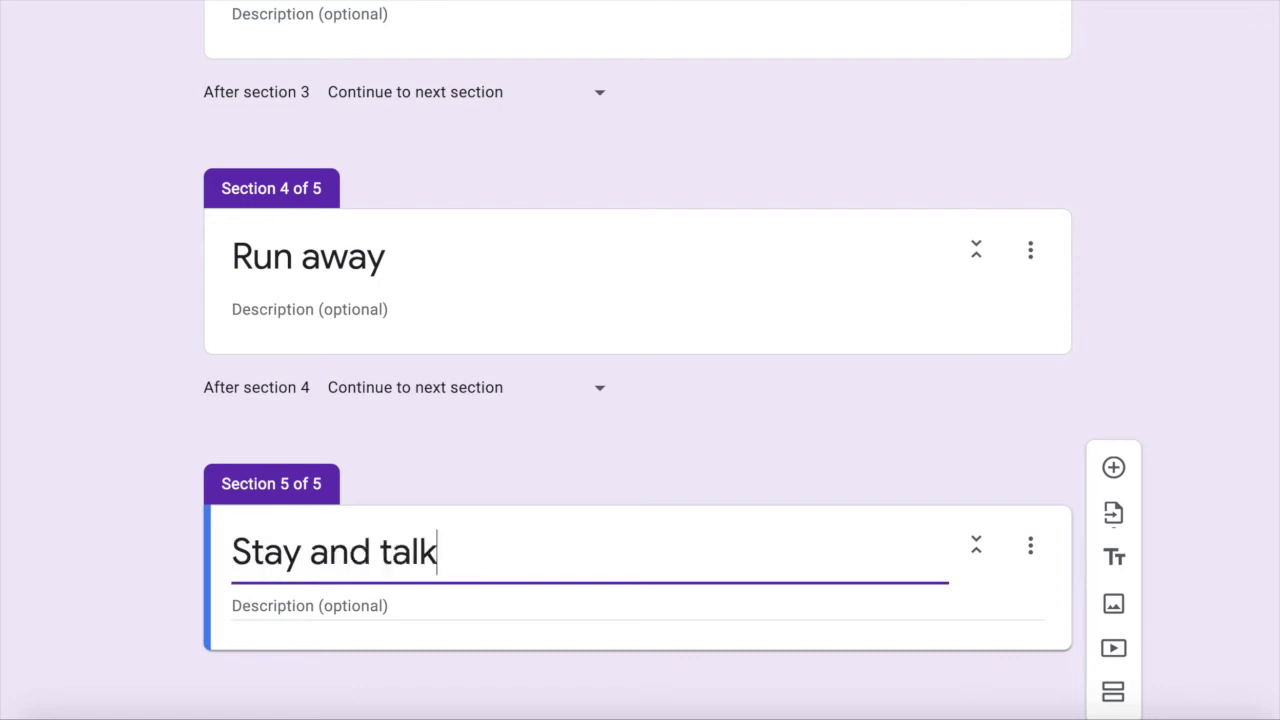
{"action": "scroll", "coordinate": [350, 340], "scroll_direction": "up", "scroll_amount": 2}
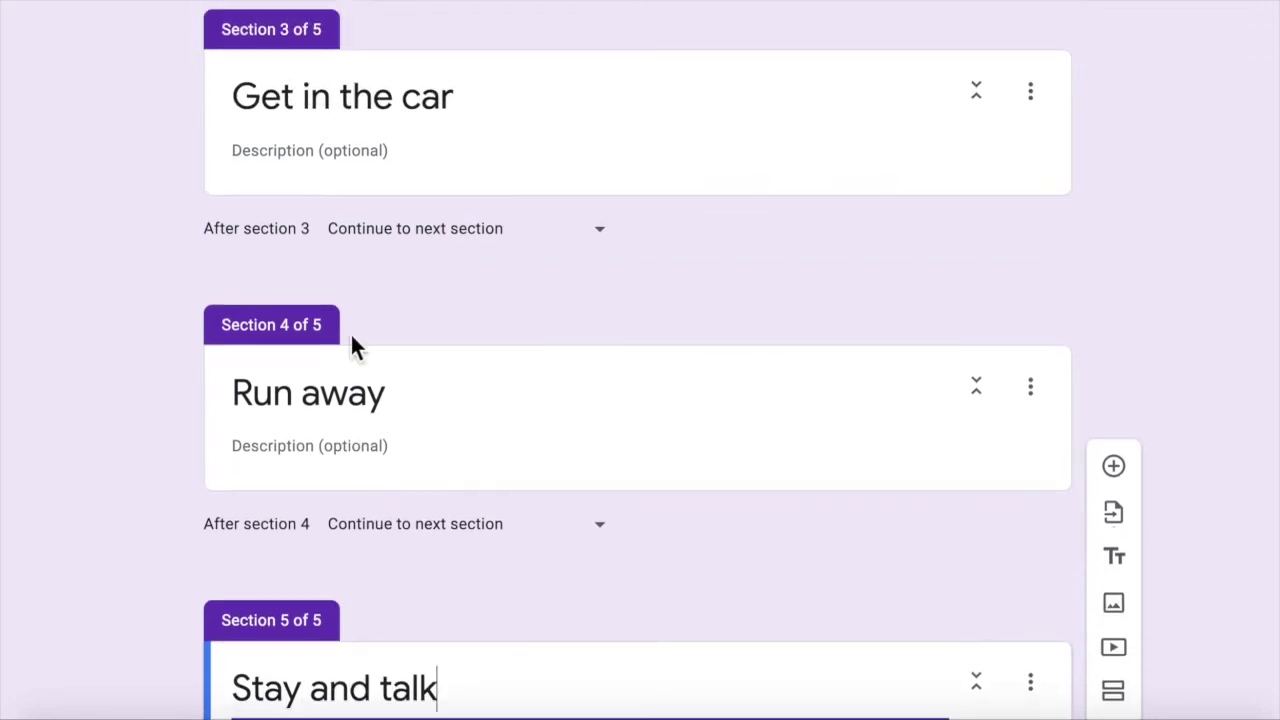
{"action": "scroll", "coordinate": [340, 320], "scroll_direction": "up", "scroll_amount": 2}
Enable answer-based routing on the car question: Get in the car→3, Run away→4, Stay and talk→5.
{"action": "scroll", "coordinate": [382, 234], "scroll_direction": "up", "scroll_amount": 3}
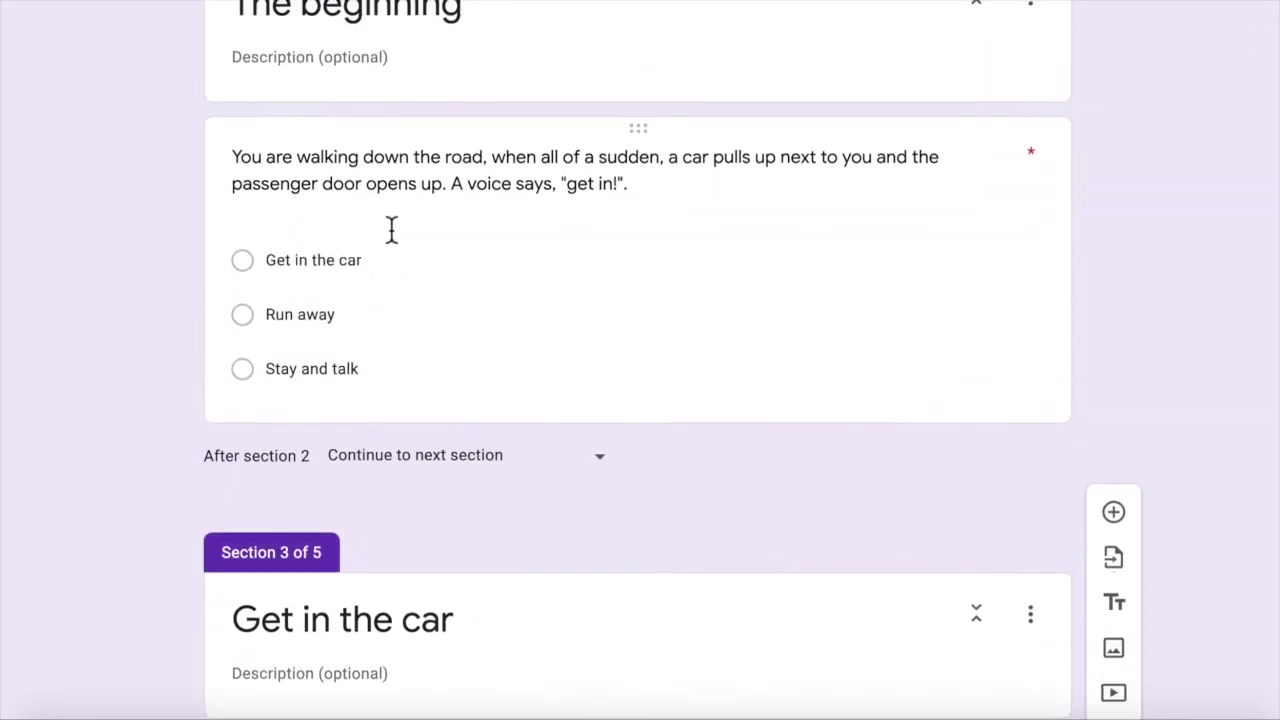
{"action": "left_click", "coordinate": [467, 270]}
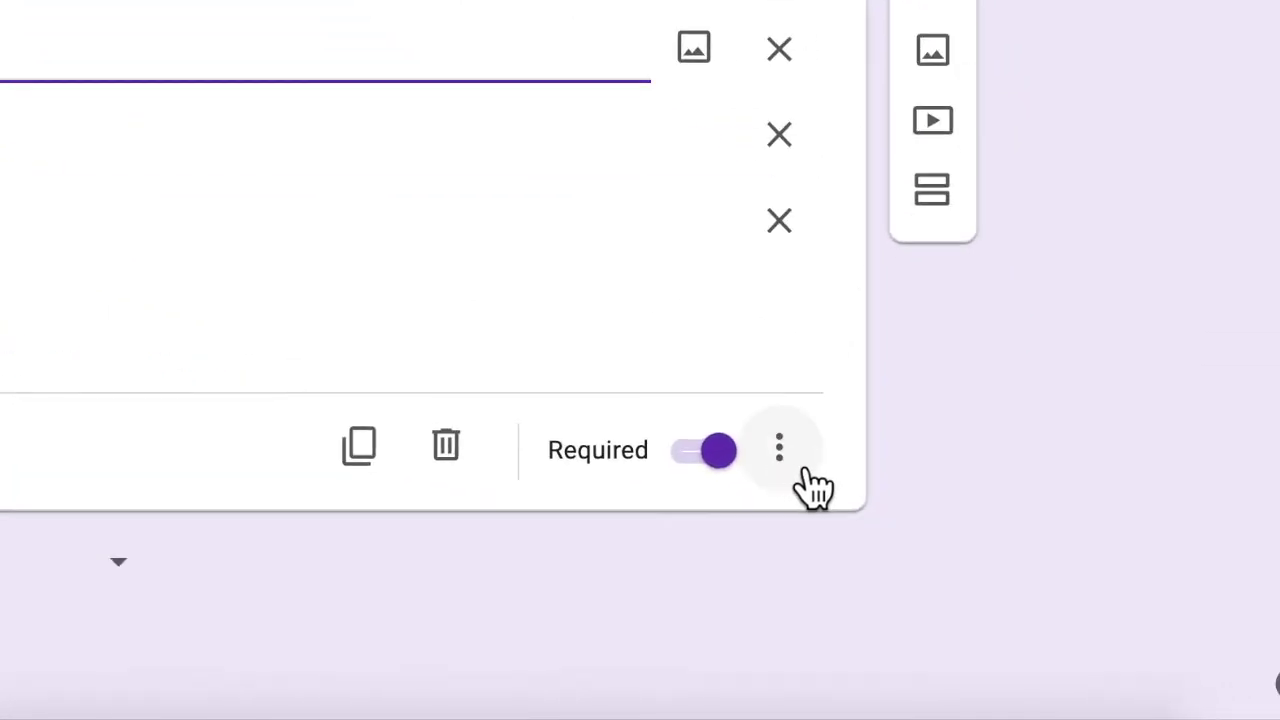
{"action": "left_click", "coordinate": [801, 470]}
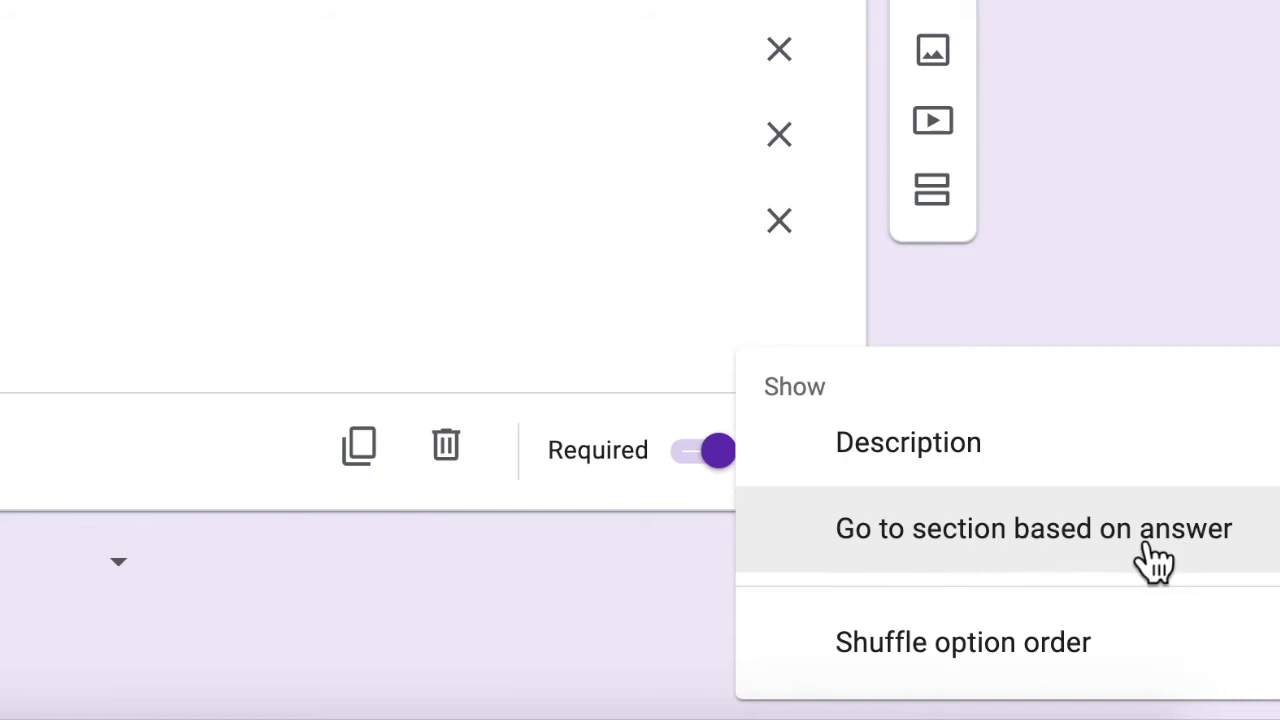
{"action": "left_click", "coordinate": [826, 550]}
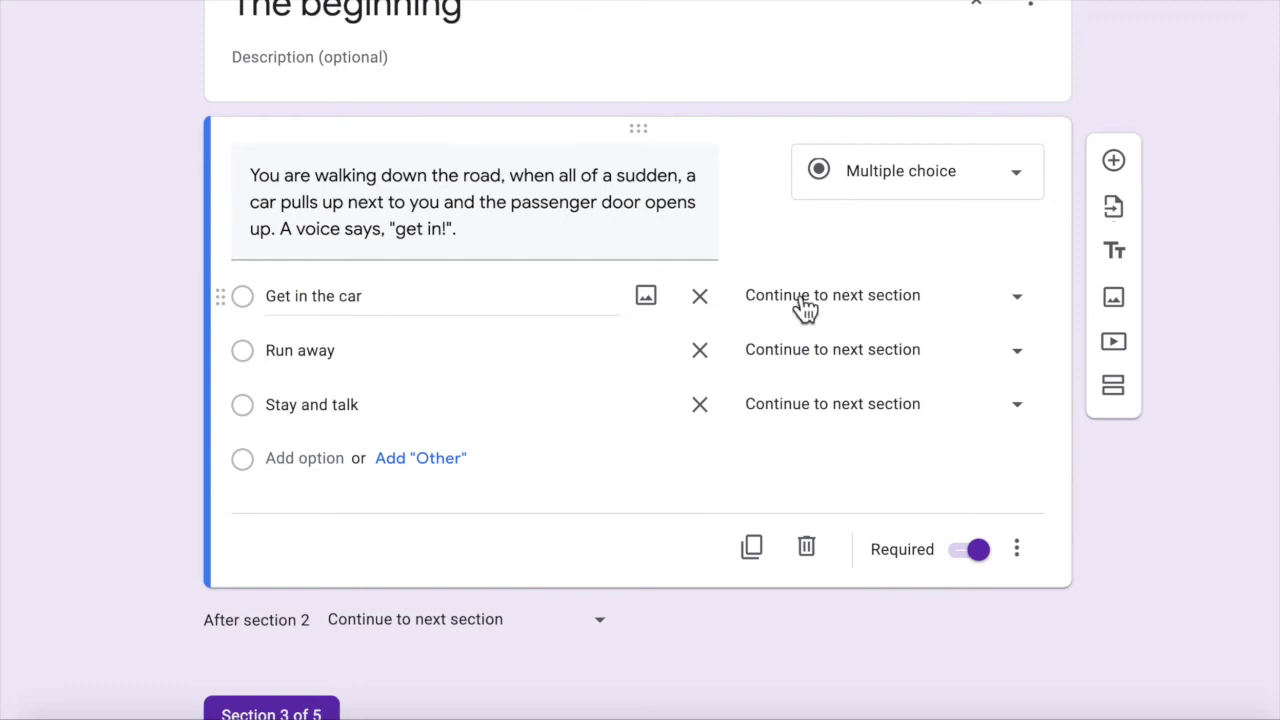
{"action": "left_click", "coordinate": [855, 323]}
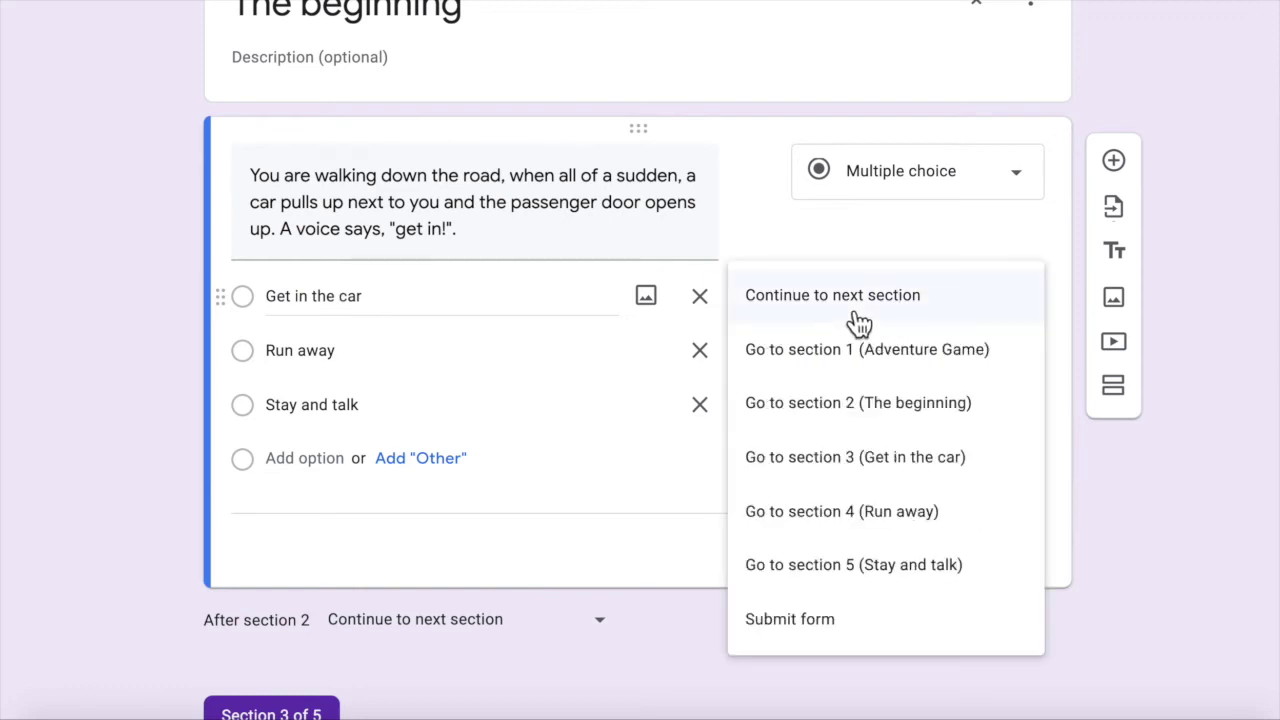
{"action": "left_click", "coordinate": [915, 474]}
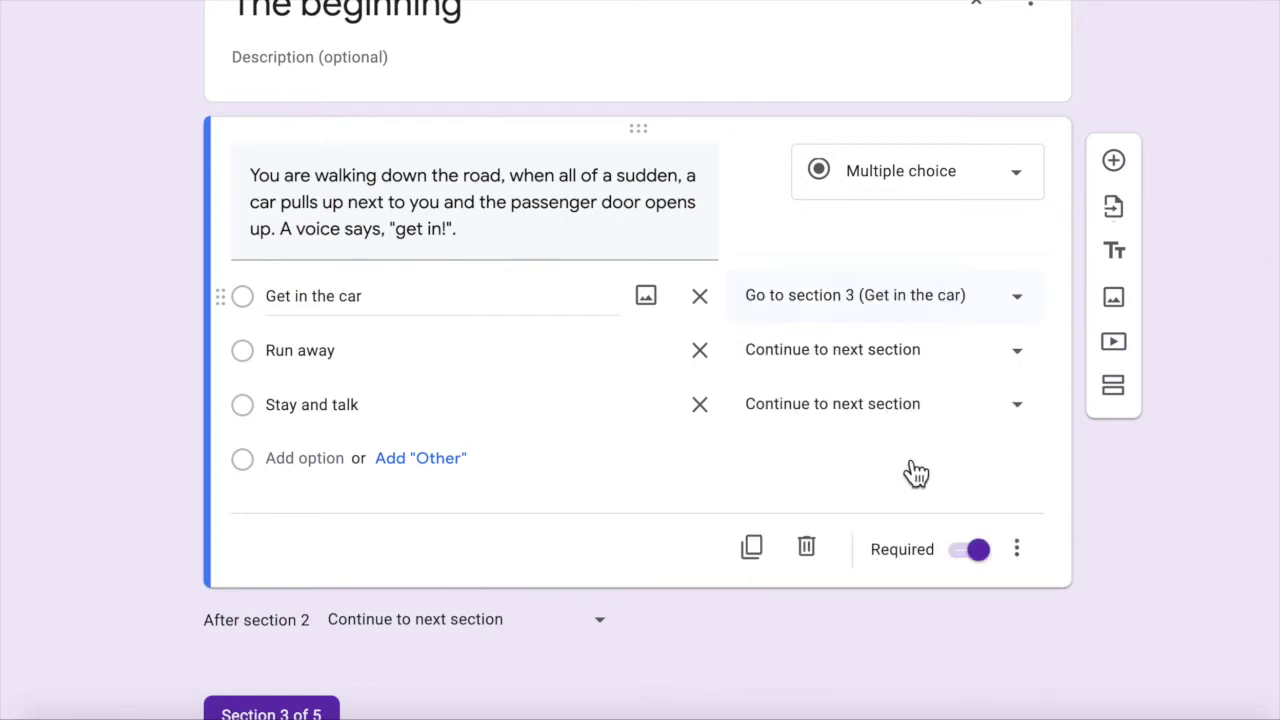
{"action": "left_click", "coordinate": [889, 371]}
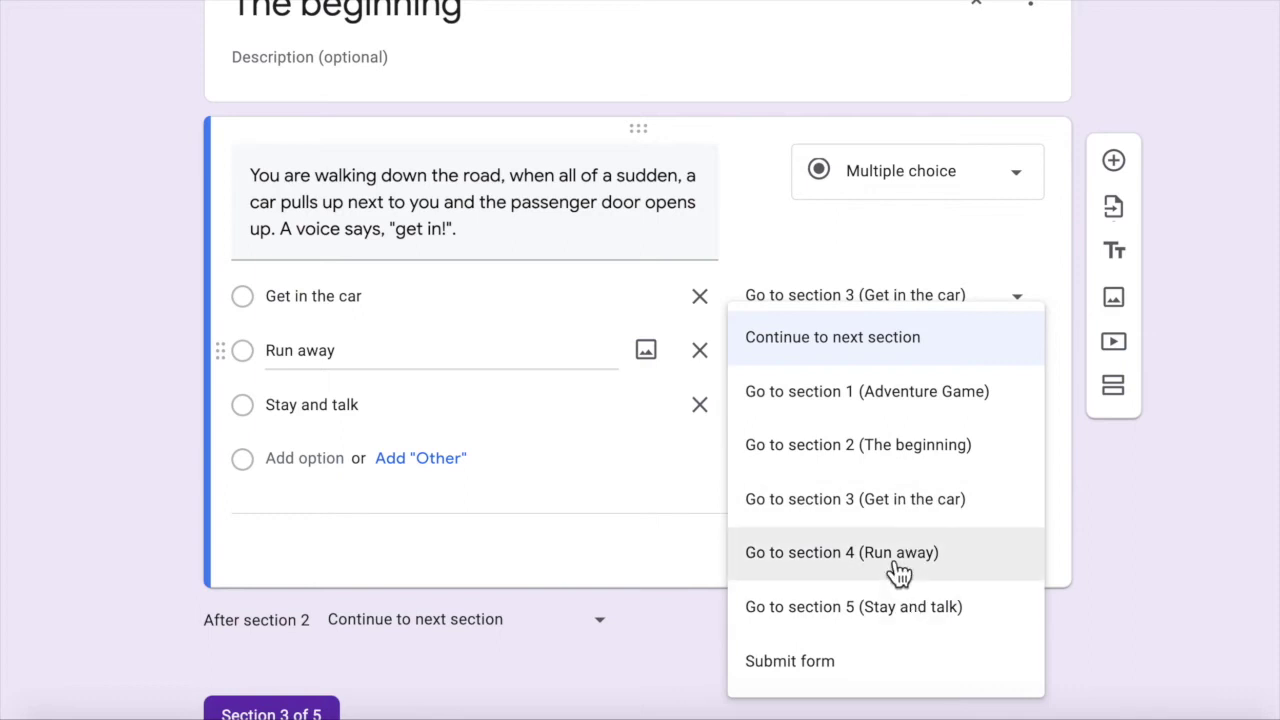
{"action": "left_click", "coordinate": [900, 568]}
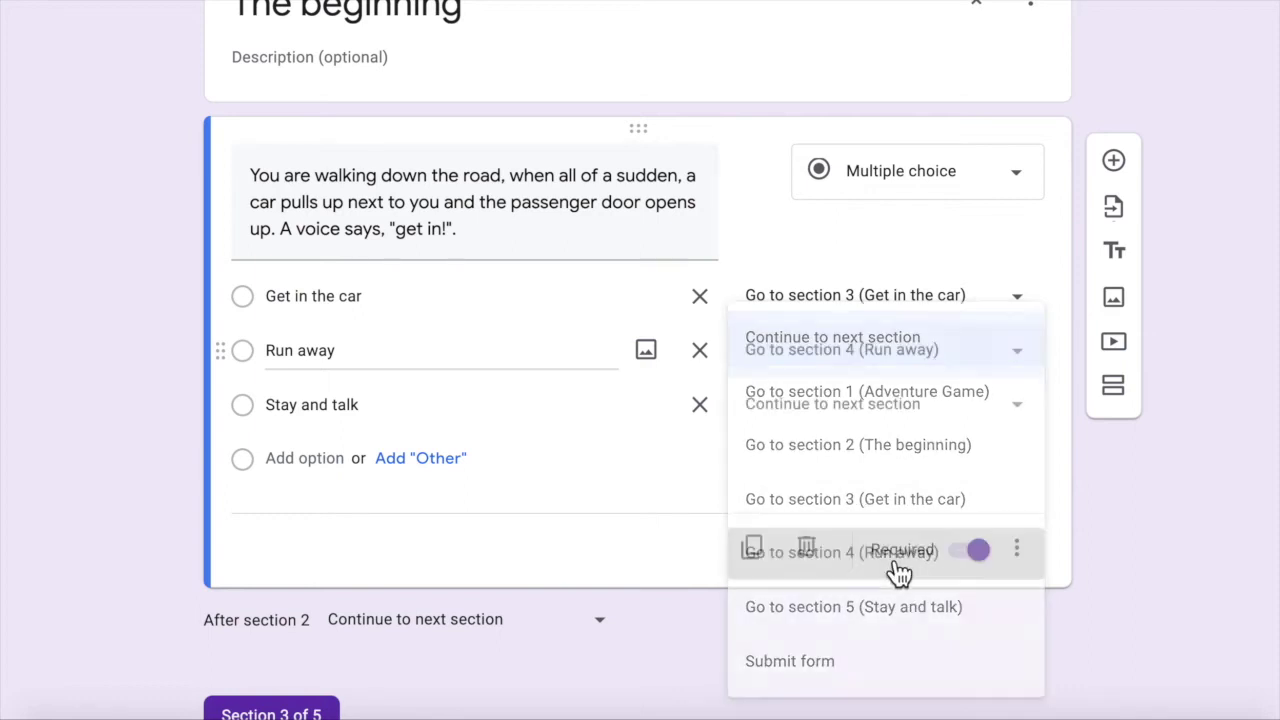
{"action": "left_click", "coordinate": [858, 425]}
{"action": "left_click", "coordinate": [905, 630]}
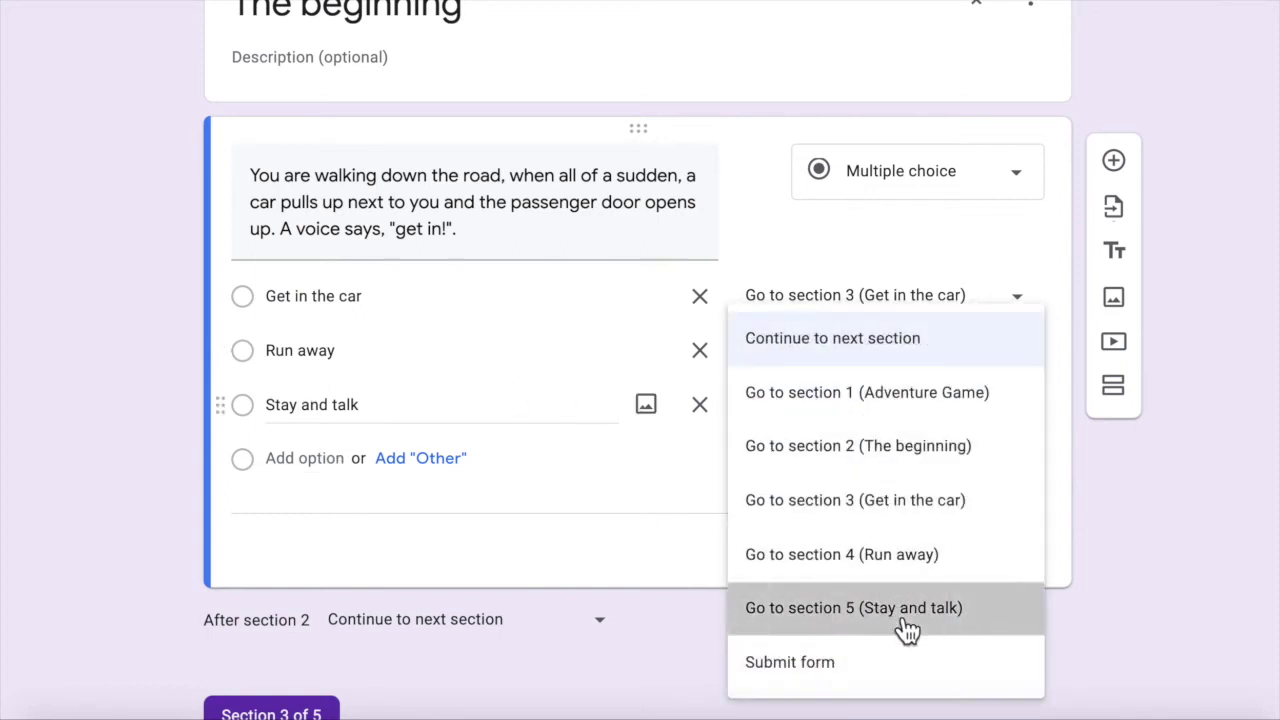
Add a required question to Get in the car ending 'never seen again. THE END'.
{"action": "scroll", "coordinate": [634, 446], "scroll_direction": "down", "scroll_amount": 5}
{"action": "left_click", "coordinate": [1114, 228]}
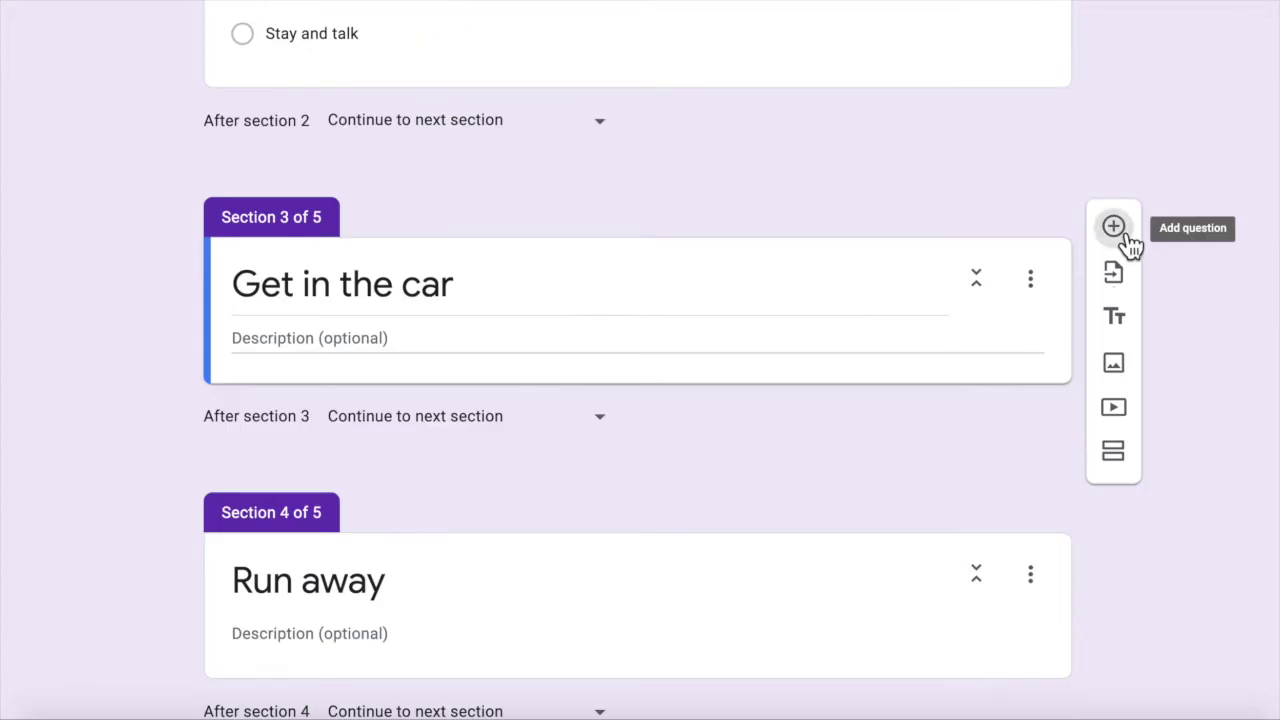
{"action": "left_click", "coordinate": [417, 467]}
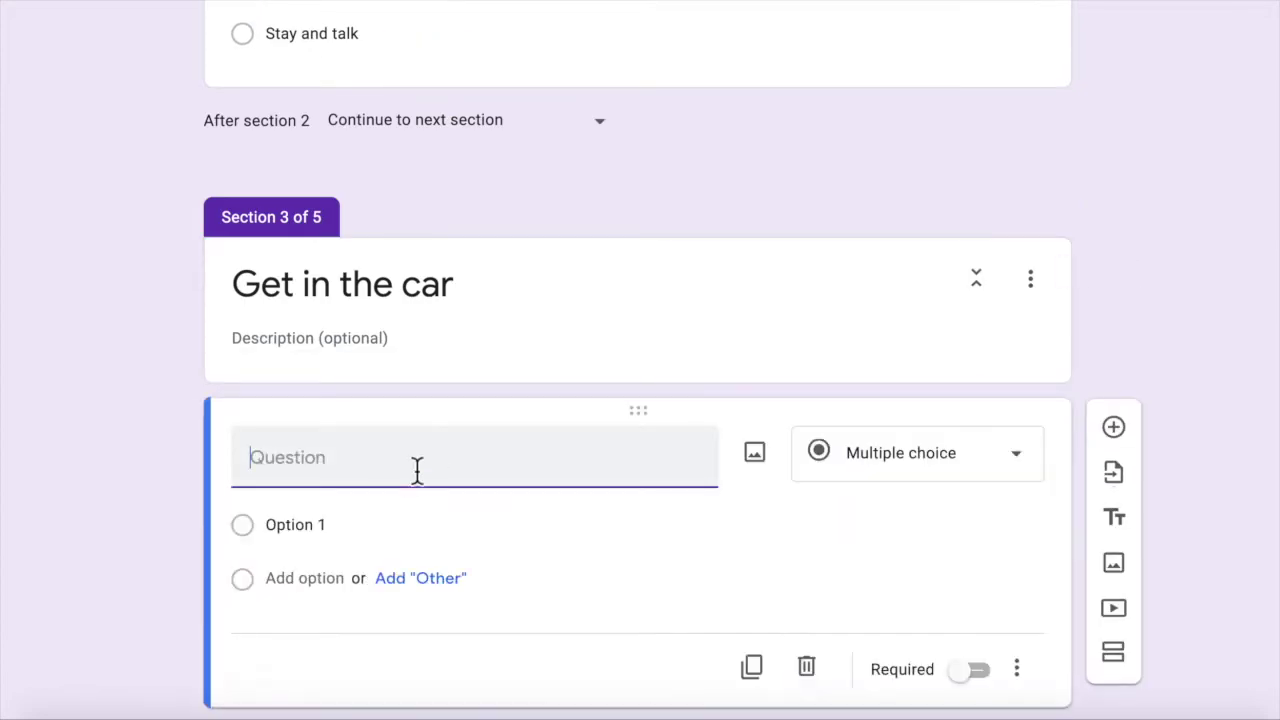
{"action": "left_click", "coordinate": [971, 672]}
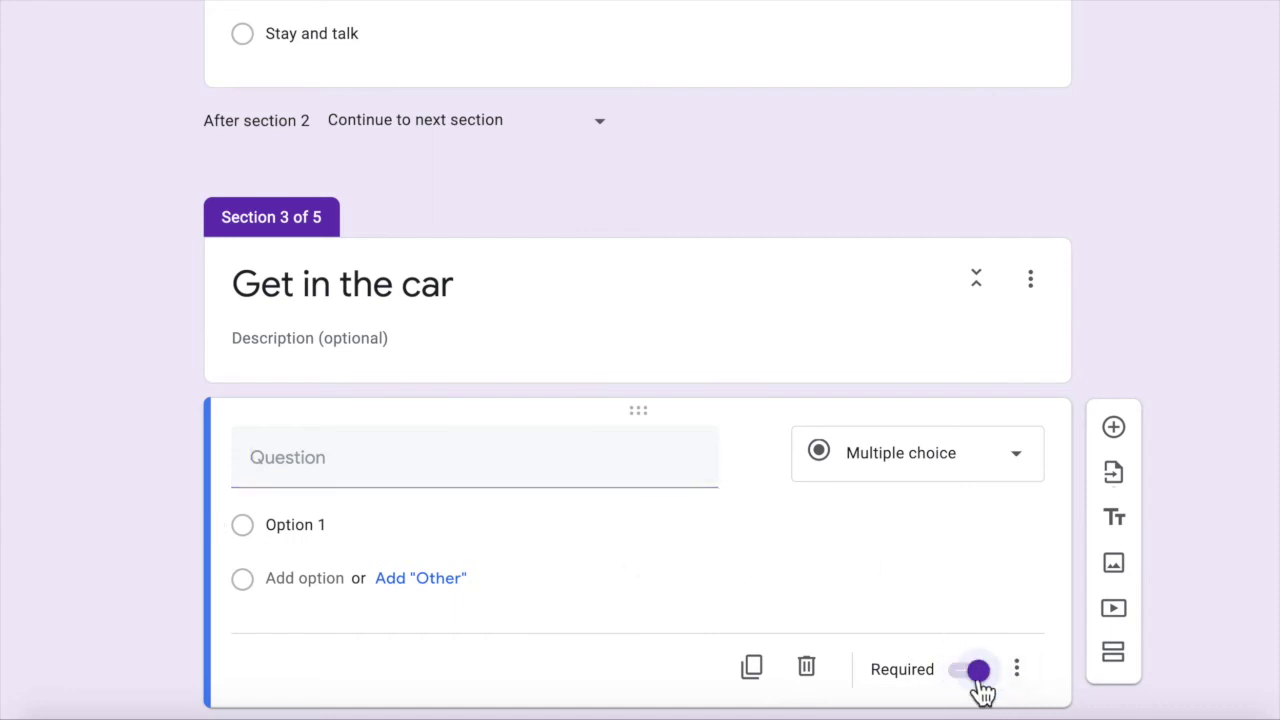
{"action": "left_click", "coordinate": [606, 465]}
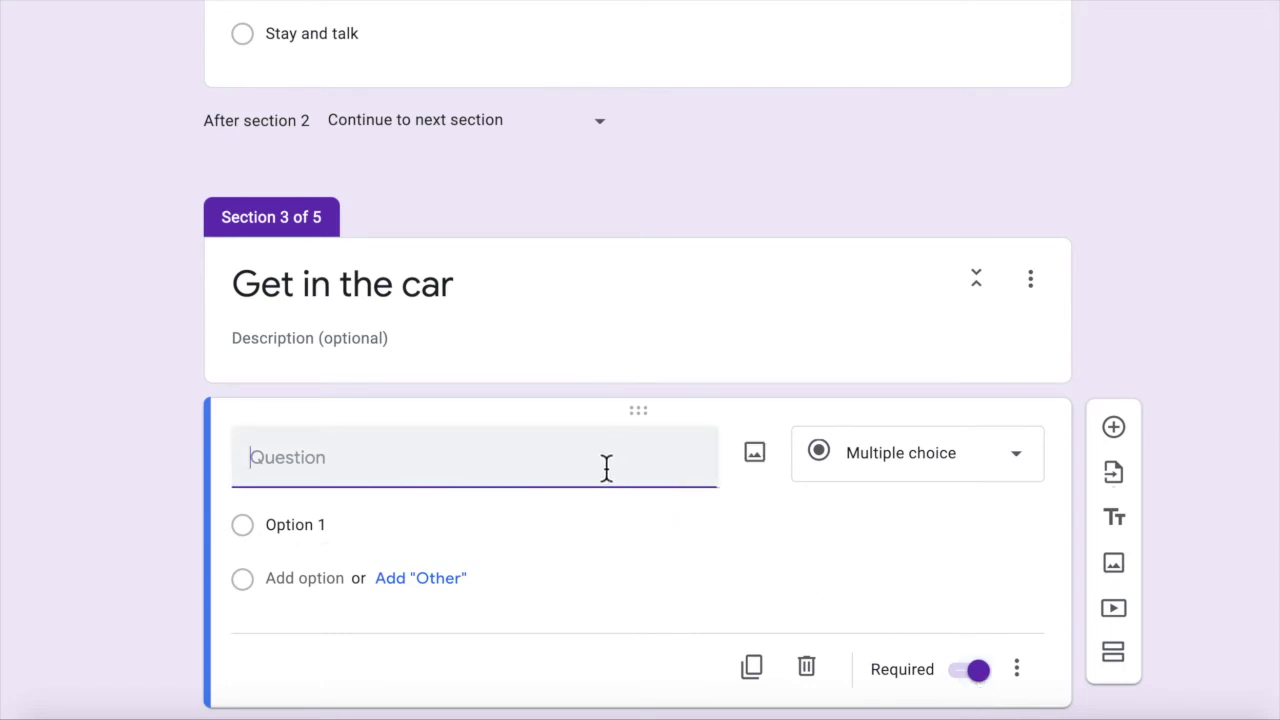
{"action": "scroll", "coordinate": [606, 465], "scroll_direction": "down", "scroll_amount": 1}
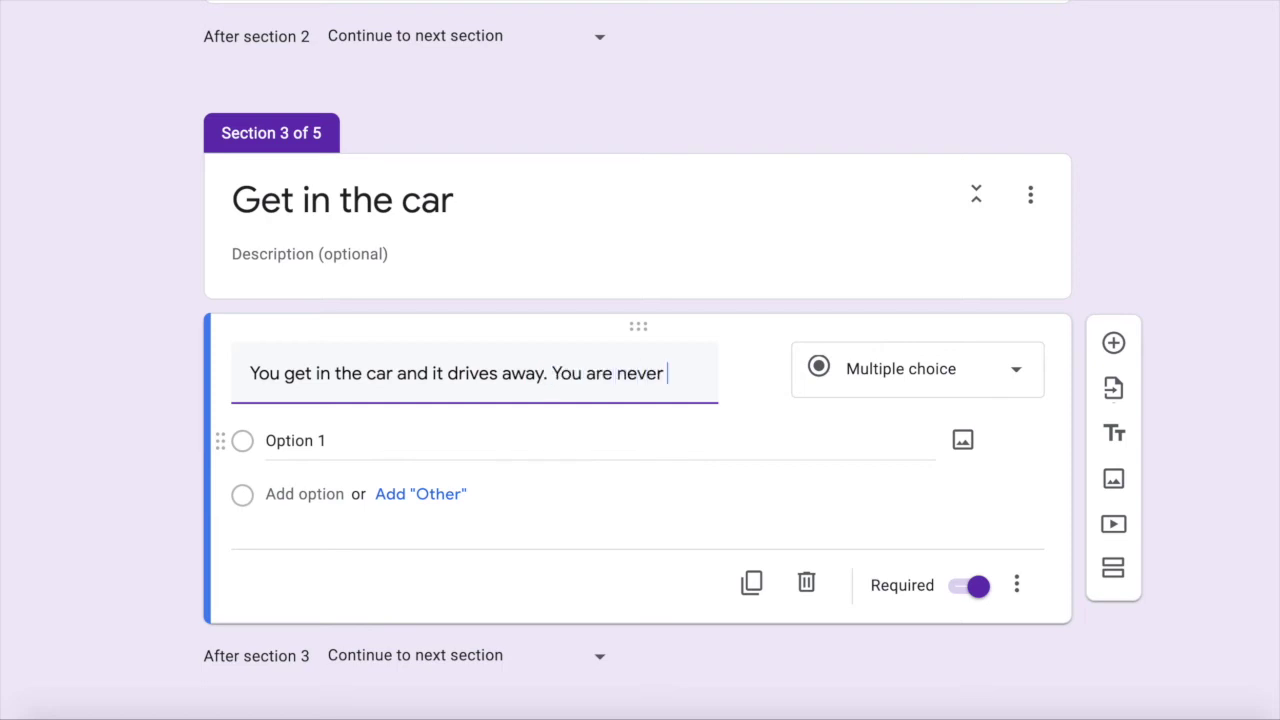
{"action": "type", "text": "seen again. THE END"}
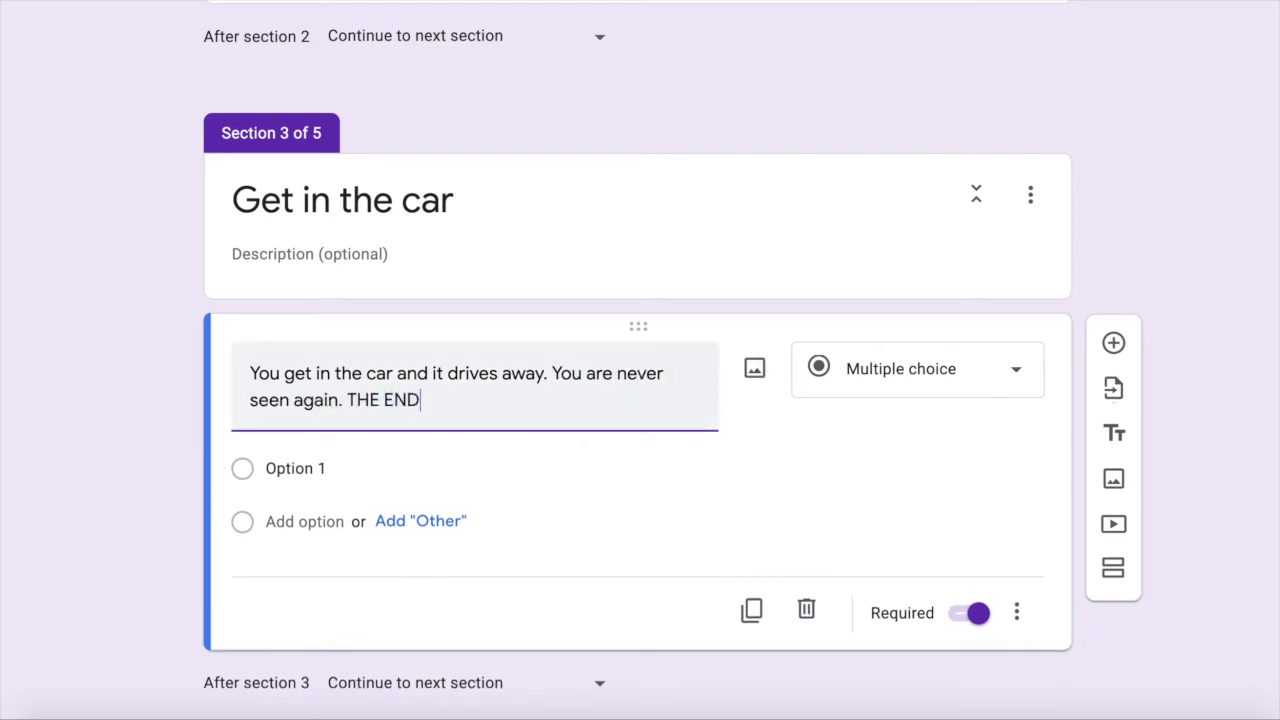
Enter the answers Play again and I'm finished.
{"action": "left_click", "coordinate": [295, 468]}
{"action": "type", "text": "Pla"}
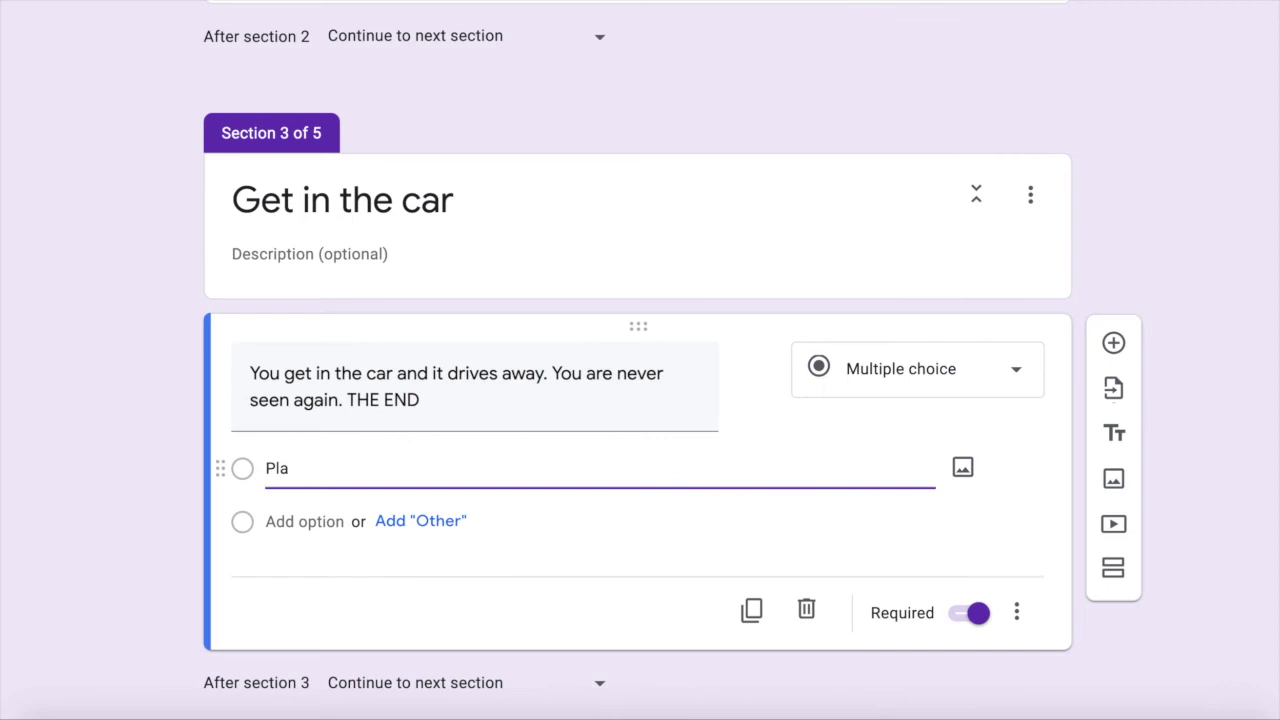
{"action": "type", "text": "hyin"}
{"action": "left_click", "coordinate": [305, 521]}
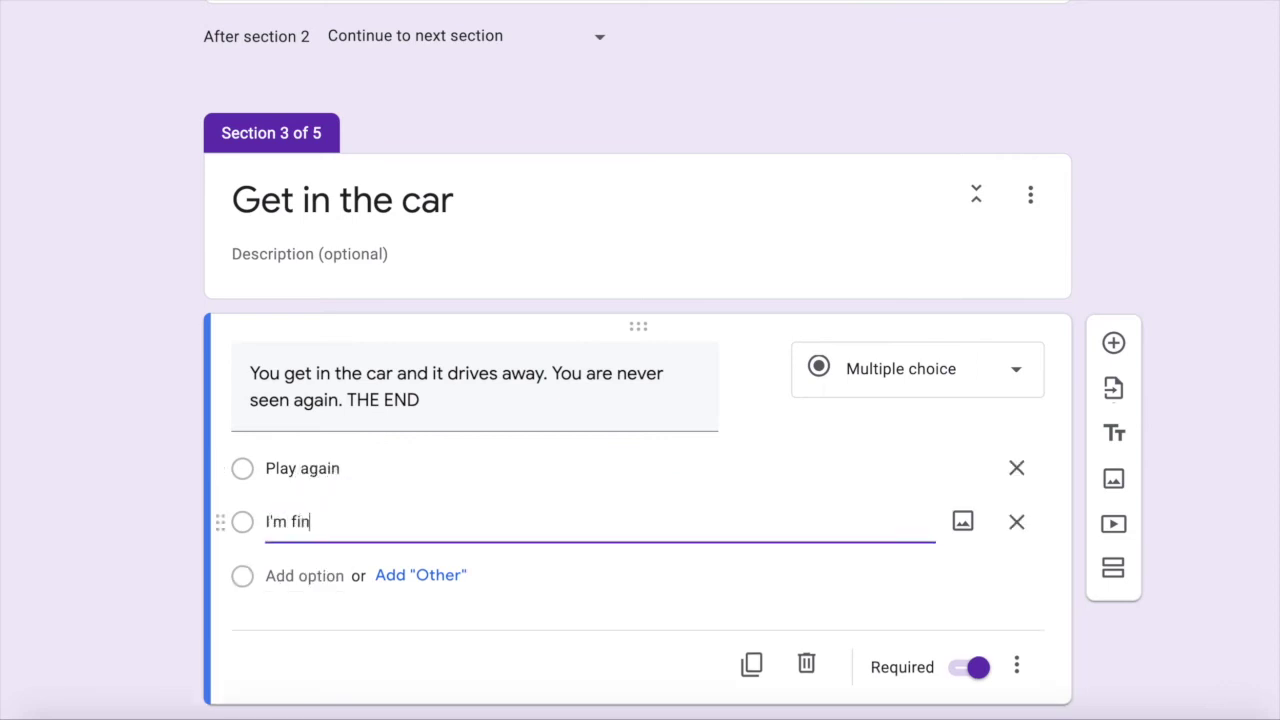
{"action": "type", "text": "I'm finished"}
{"action": "left_click", "coordinate": [1016, 666]}
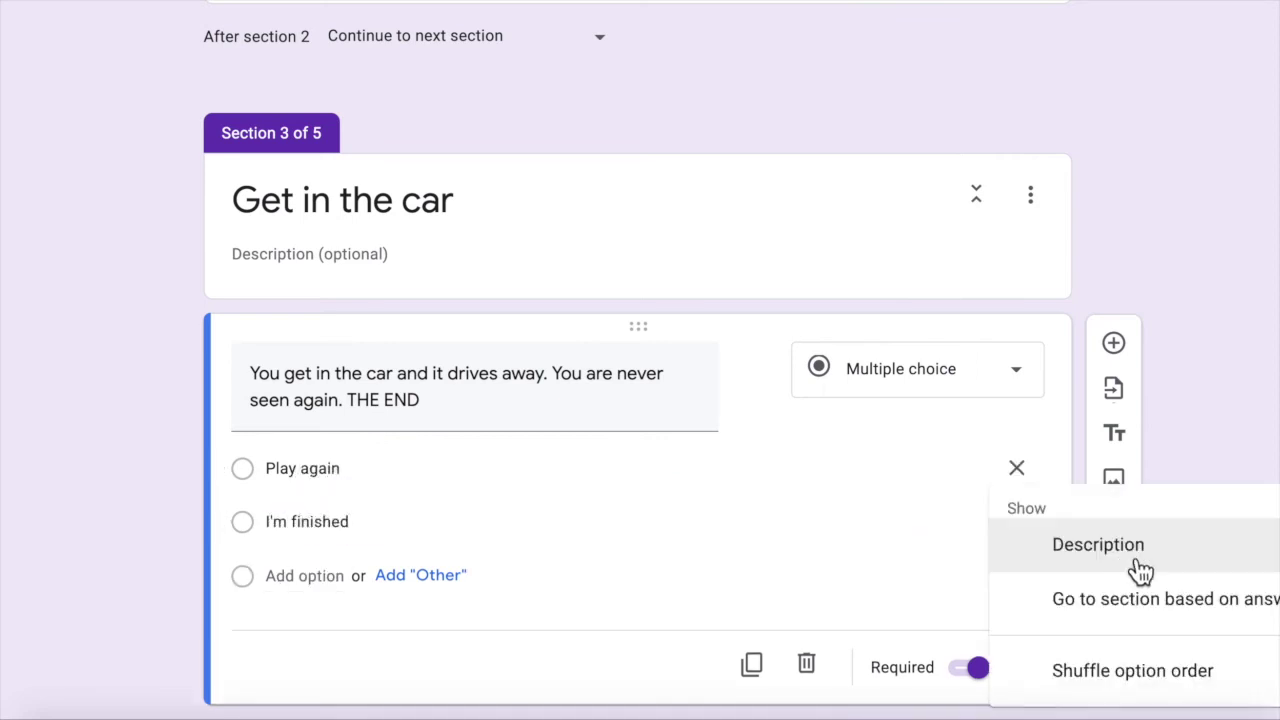
Turn on answer routing: Play again goes to section 2, I'm finished submits the form.
{"action": "left_click", "coordinate": [1160, 620]}
{"action": "left_click", "coordinate": [895, 472]}
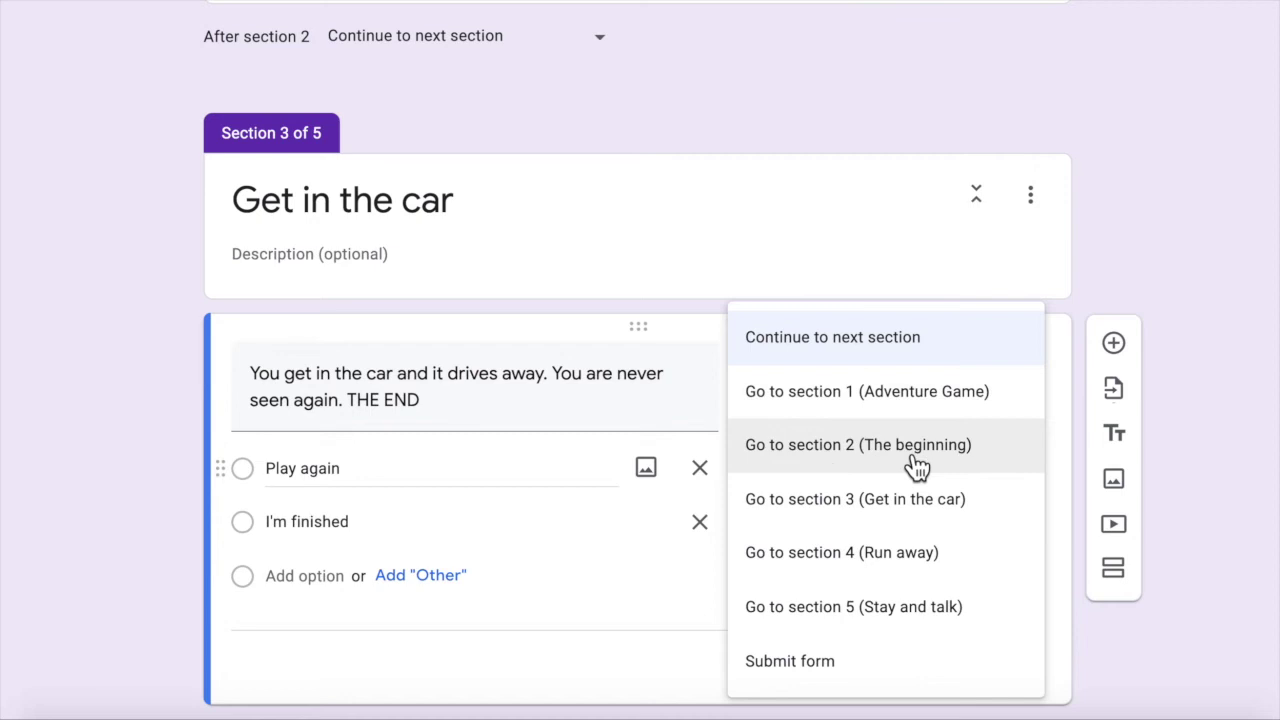
{"action": "left_click", "coordinate": [916, 466]}
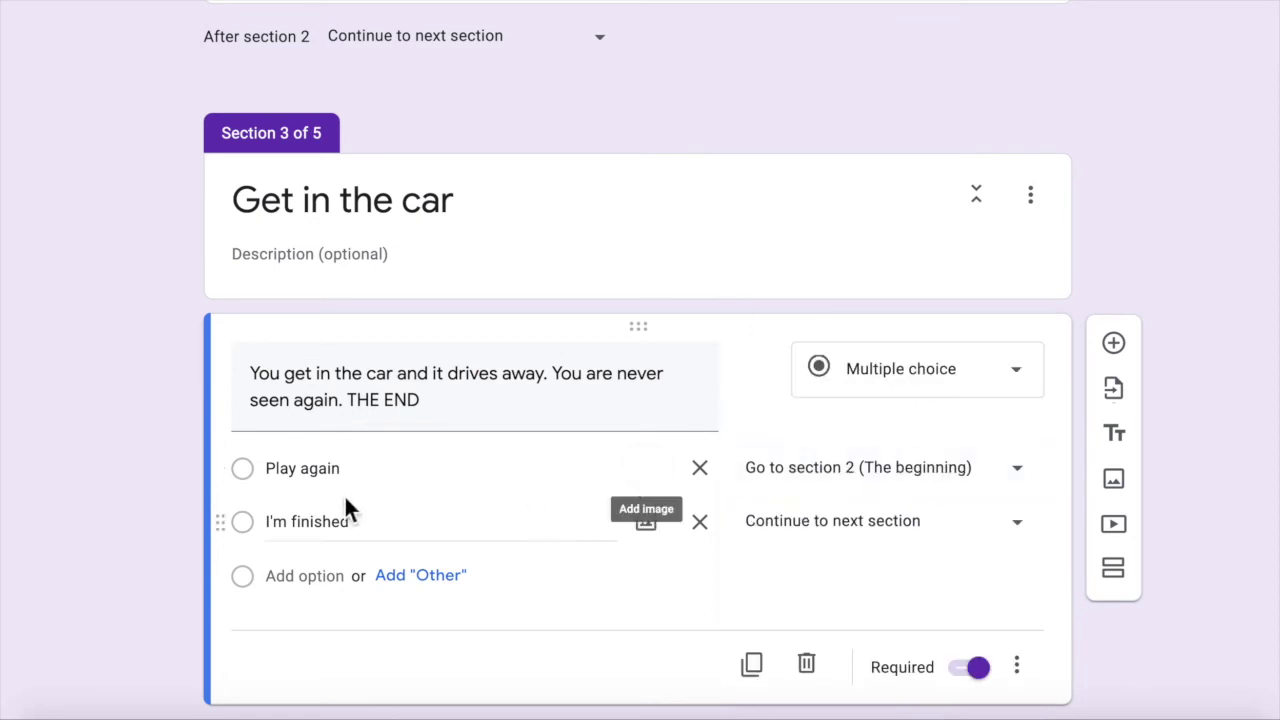
{"action": "left_click", "coordinate": [834, 524]}
{"action": "scroll", "coordinate": [877, 534], "scroll_direction": "down", "scroll_amount": 1}
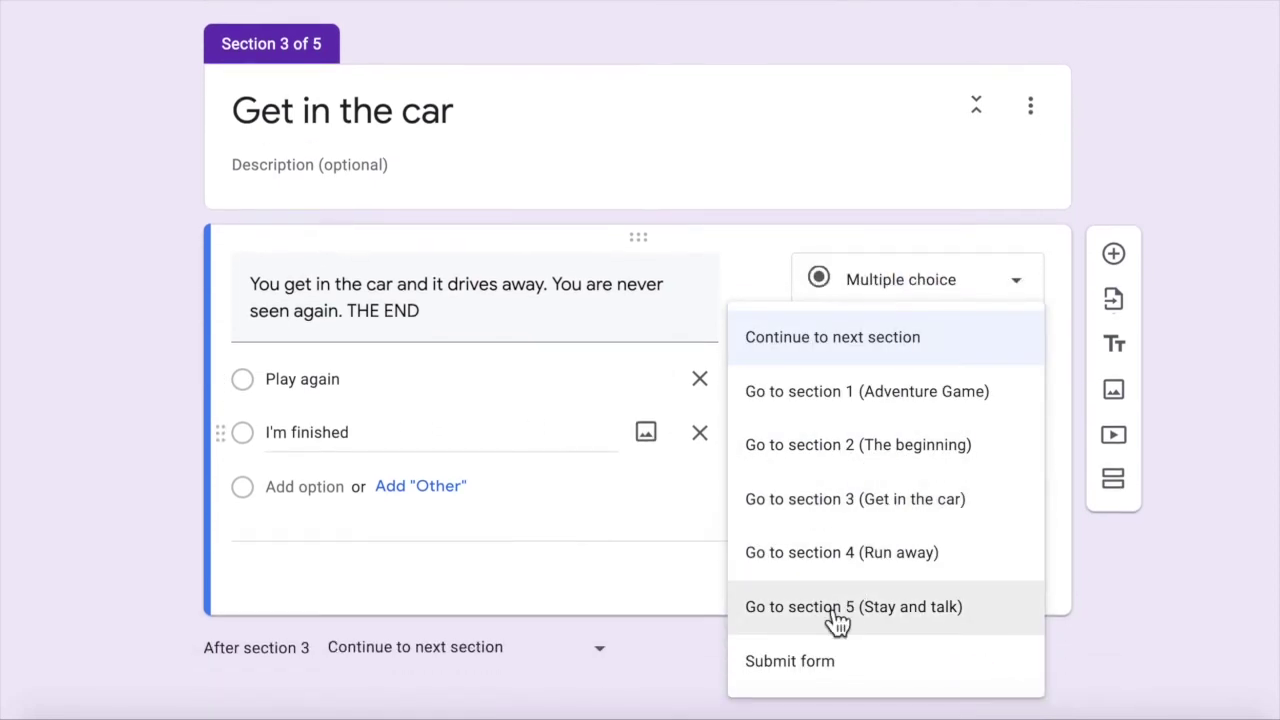
{"action": "left_click", "coordinate": [872, 676]}
Add a new question, drag it below the Section 4 Run away header, and start its text.
{"action": "scroll", "coordinate": [780, 380], "scroll_direction": "down", "scroll_amount": 6}
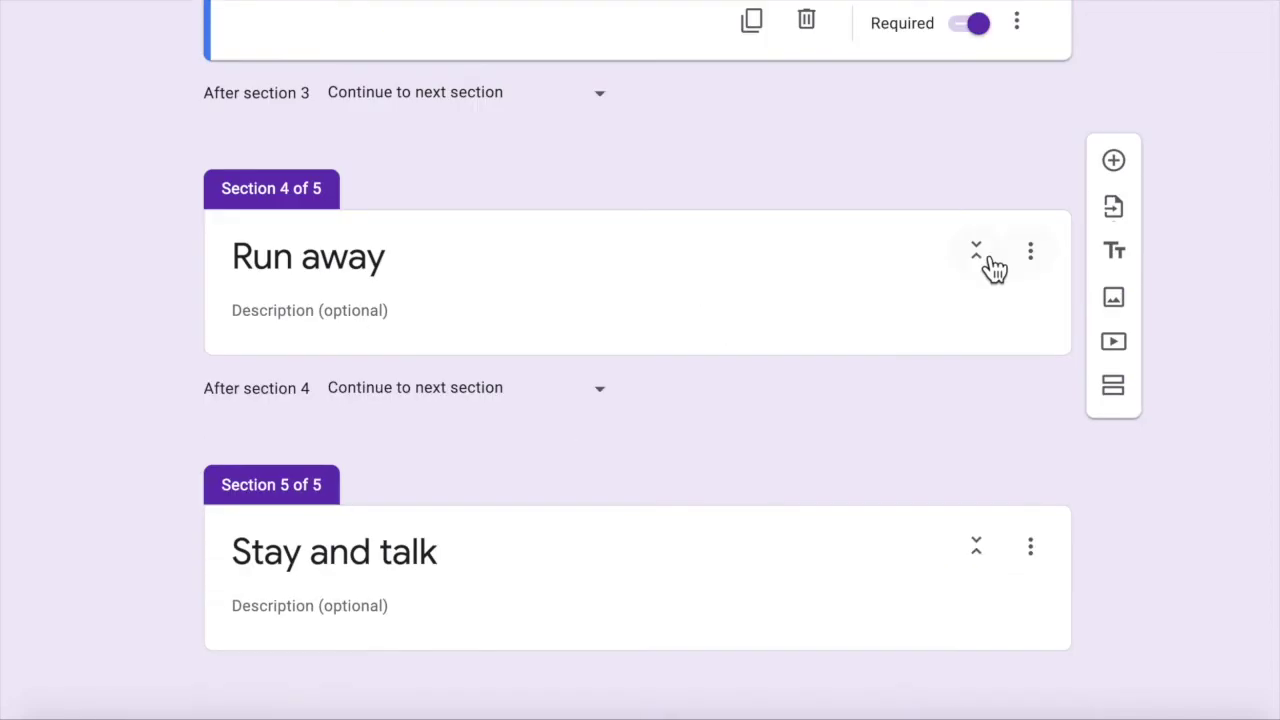
{"action": "left_click", "coordinate": [1114, 162]}
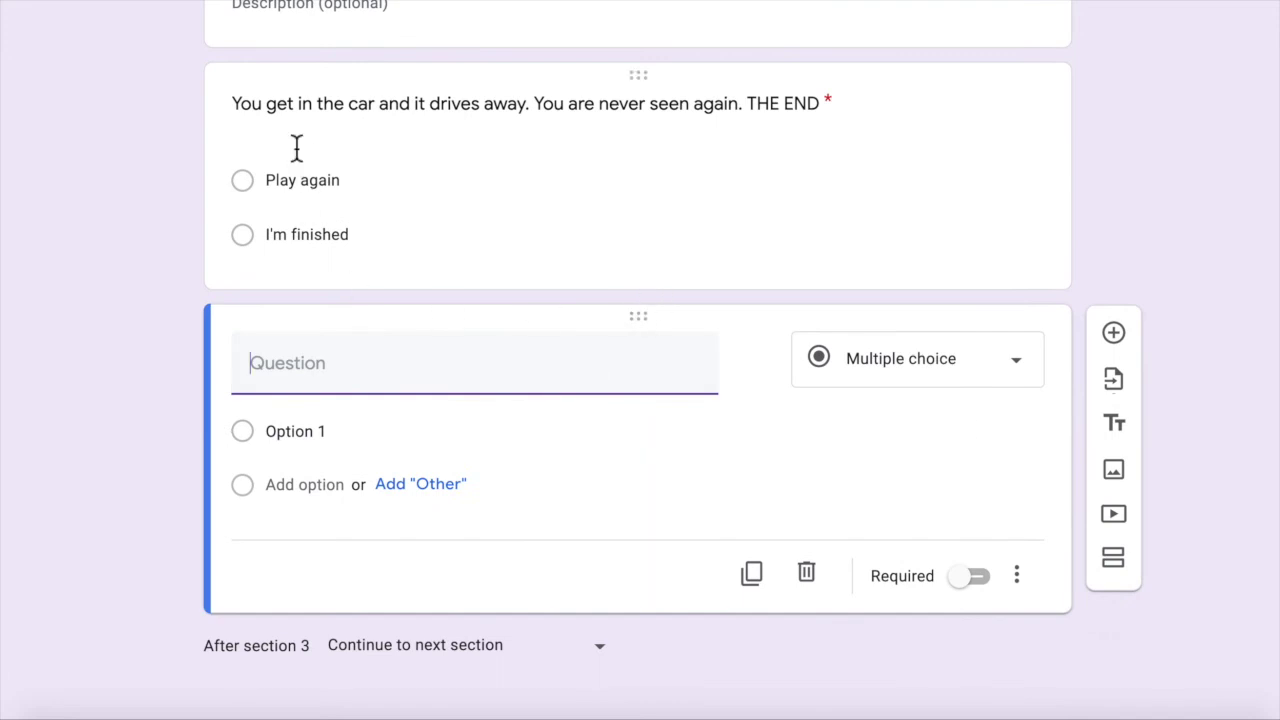
{"action": "scroll", "coordinate": [298, 150], "scroll_direction": "up", "scroll_amount": 2}
{"action": "scroll", "coordinate": [300, 157], "scroll_direction": "down", "scroll_amount": 3}
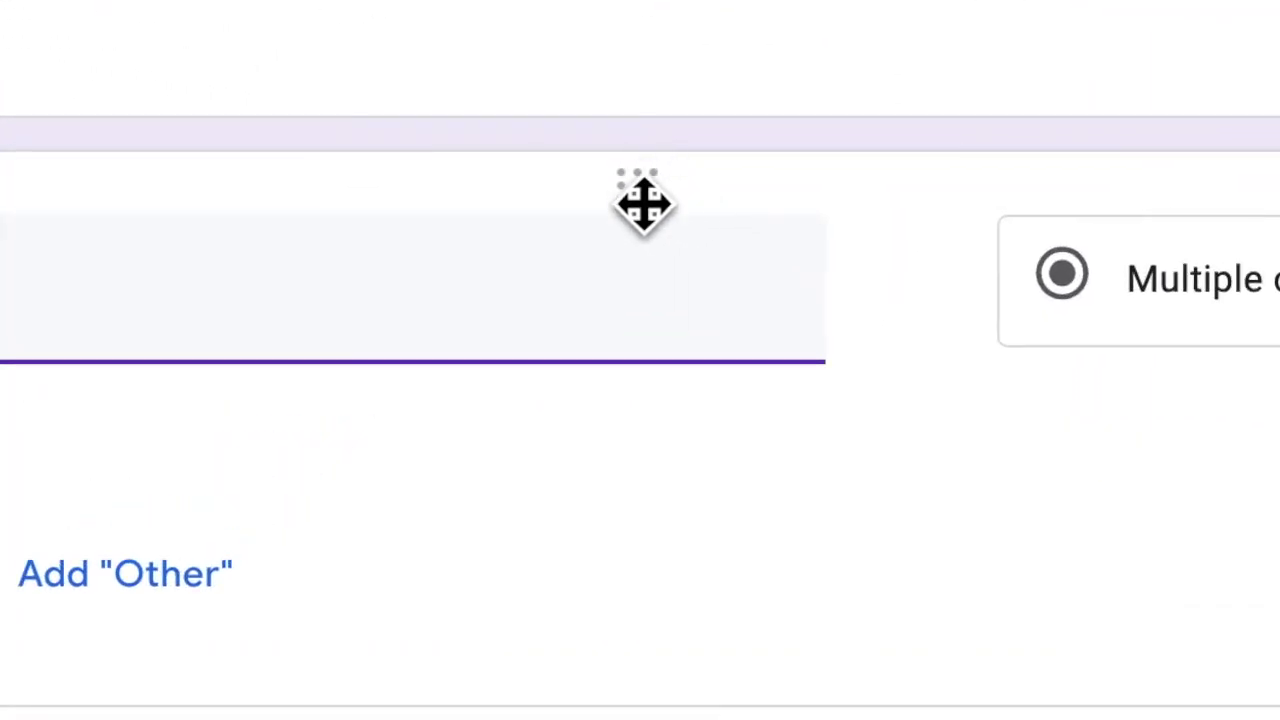
{"action": "left_click", "coordinate": [645, 190]}
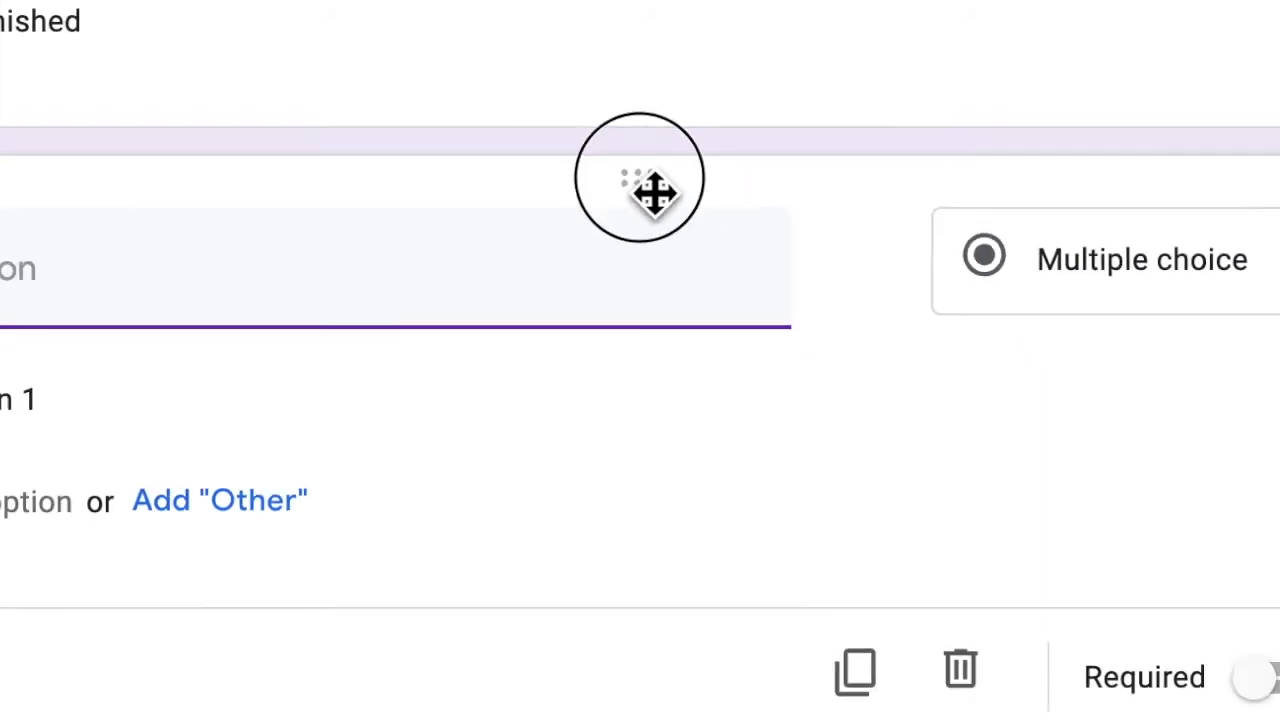
{"action": "left_click_drag", "start_coordinate": [655, 192], "coordinate": [597, 334]}
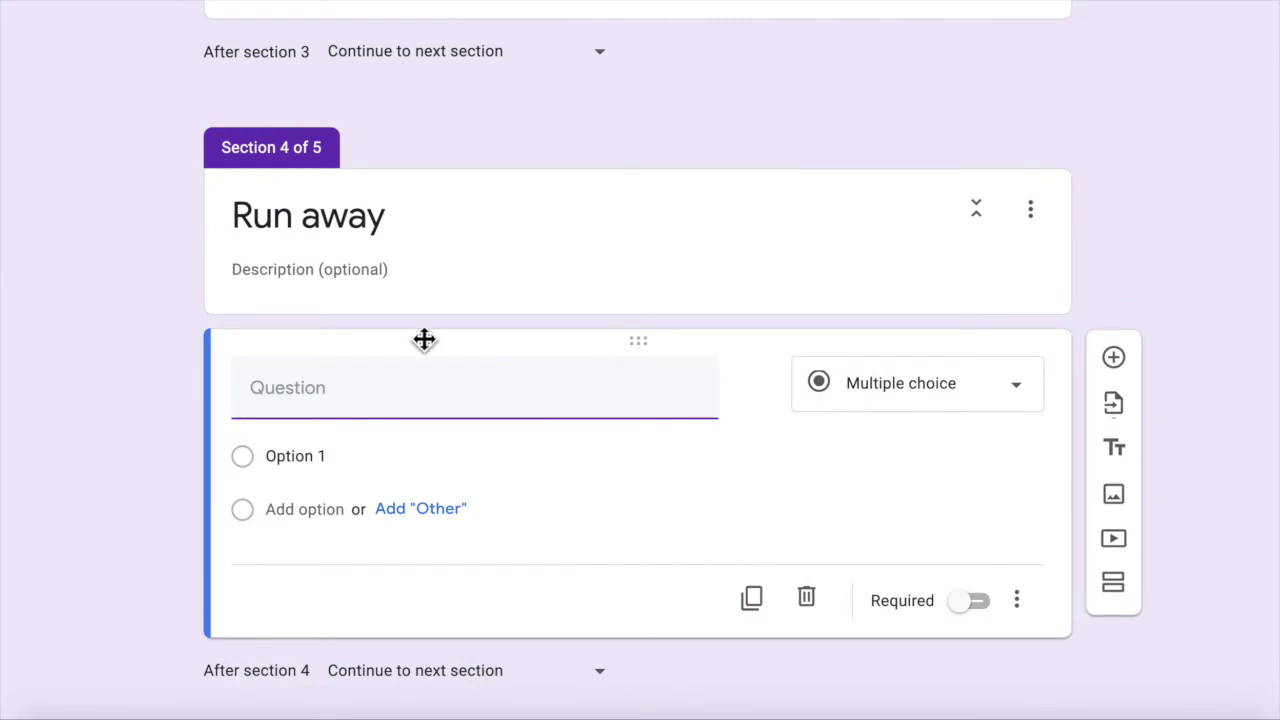
{"action": "left_click", "coordinate": [300, 393]}
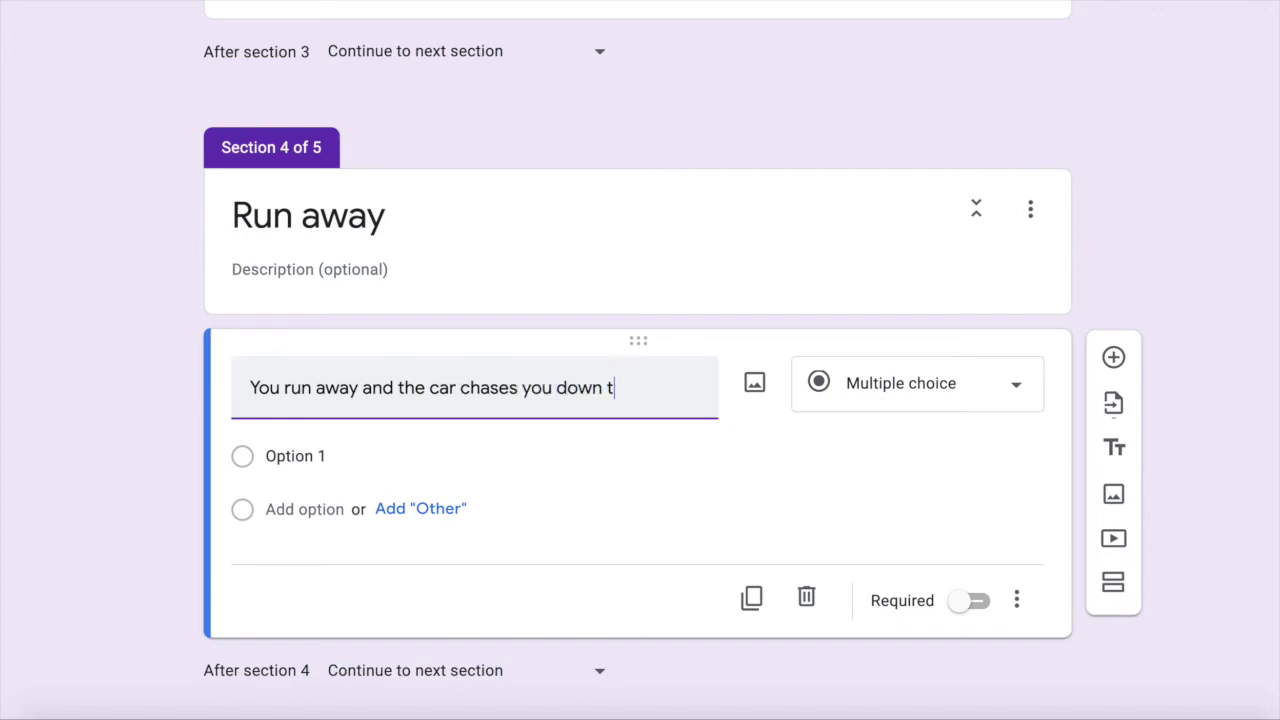
Finish the question text and add answers Scream for help, Grab a brick…, and Jump over a fence….
{"action": "type", "text": "d."}
{"action": "left_click", "coordinate": [295, 456]}
{"action": "type", "text": "Scream for help"}
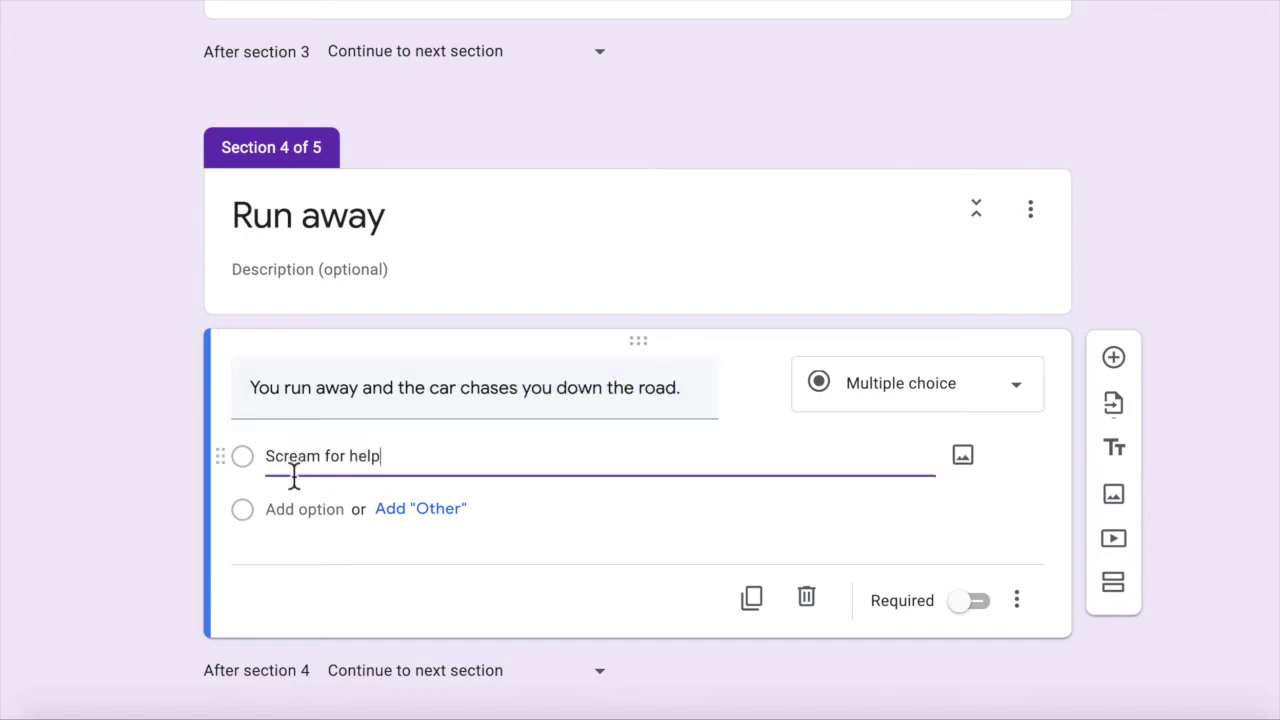
{"action": "key", "text": "Return"}
{"action": "type", "text": "Grab a brick off the side of the"}
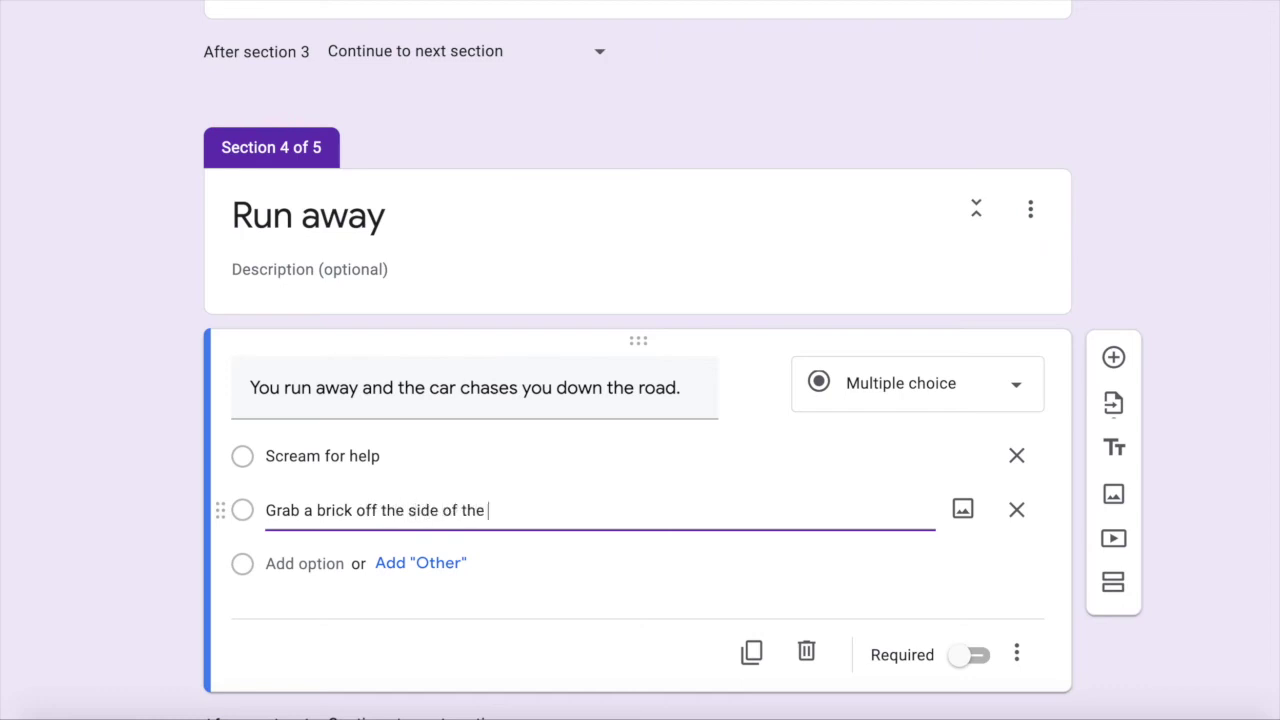
{"action": "double_click", "coordinate": [366, 510]}
{"action": "type", "text": "from the side of the road and"}
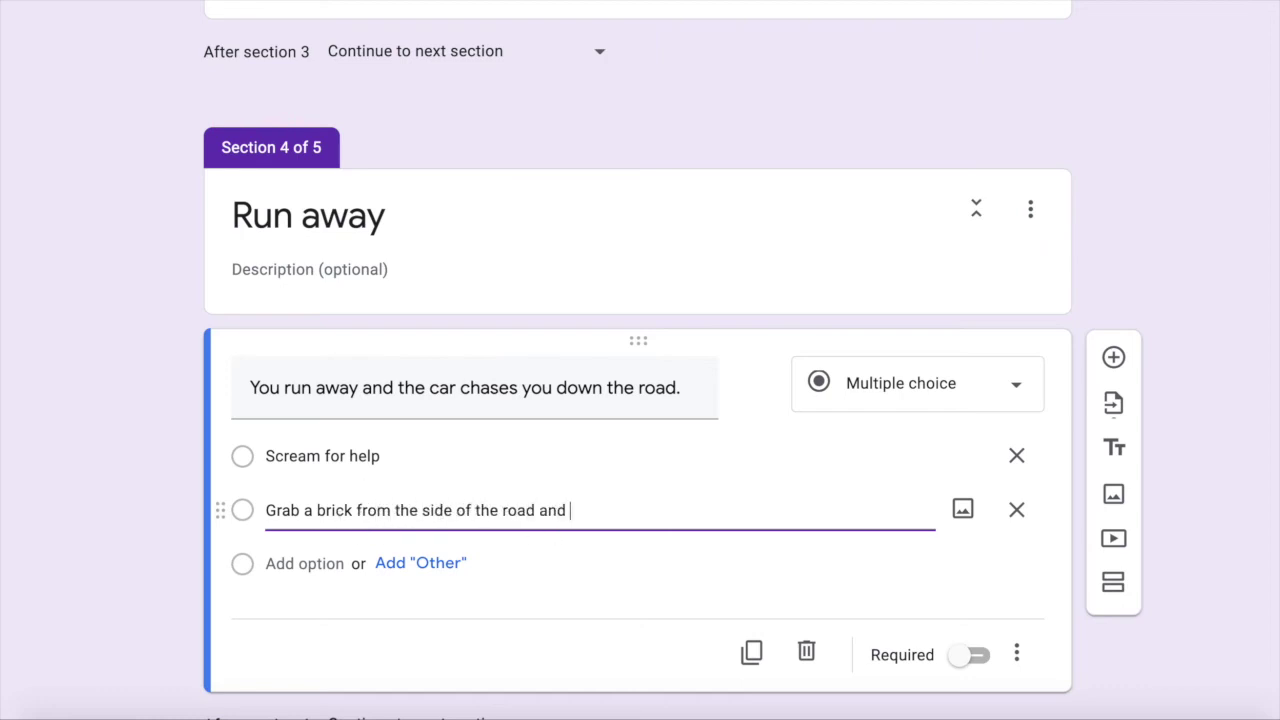
{"action": "type", "text": " at the car"}
{"action": "left_click", "coordinate": [303, 563]}
{"action": "type", "text": "Jump over a fence into a nearby property"}
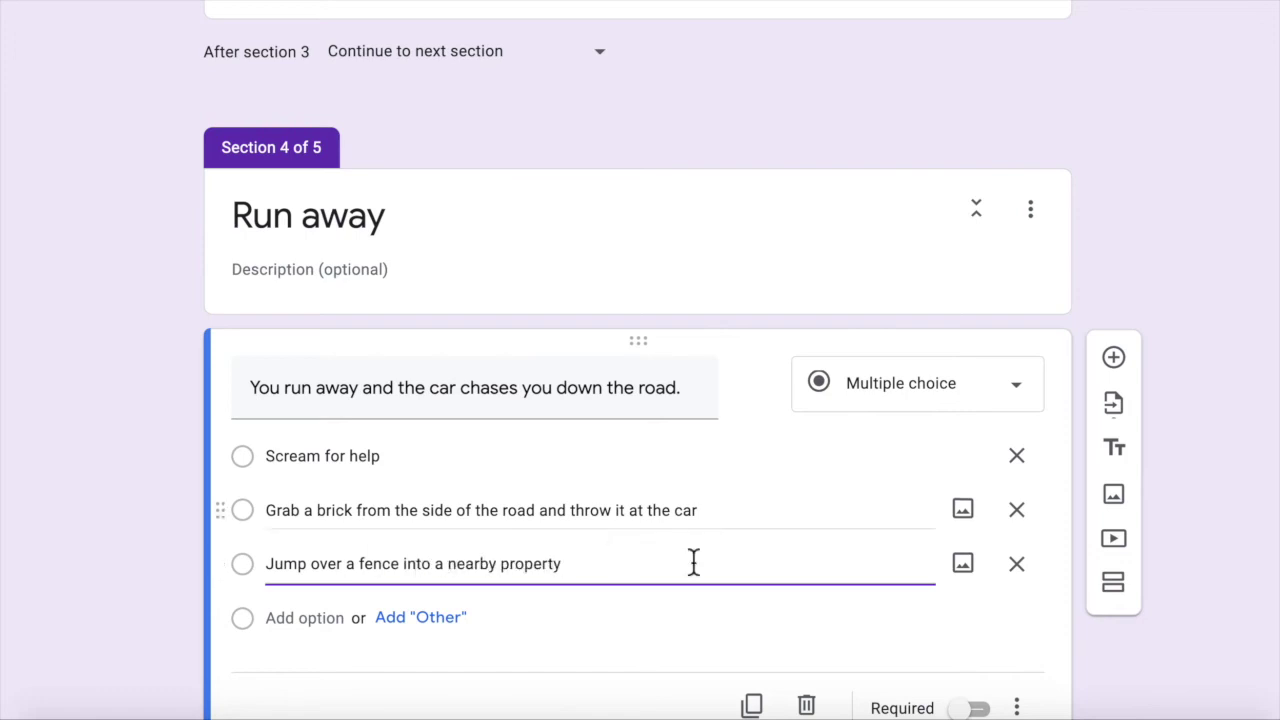
Make the Run away question required and turn on Go to section based on answer.
{"action": "scroll", "coordinate": [700, 565], "scroll_direction": "down", "scroll_amount": 1}
{"action": "left_click", "coordinate": [976, 597]}
{"action": "left_click", "coordinate": [1017, 596]}
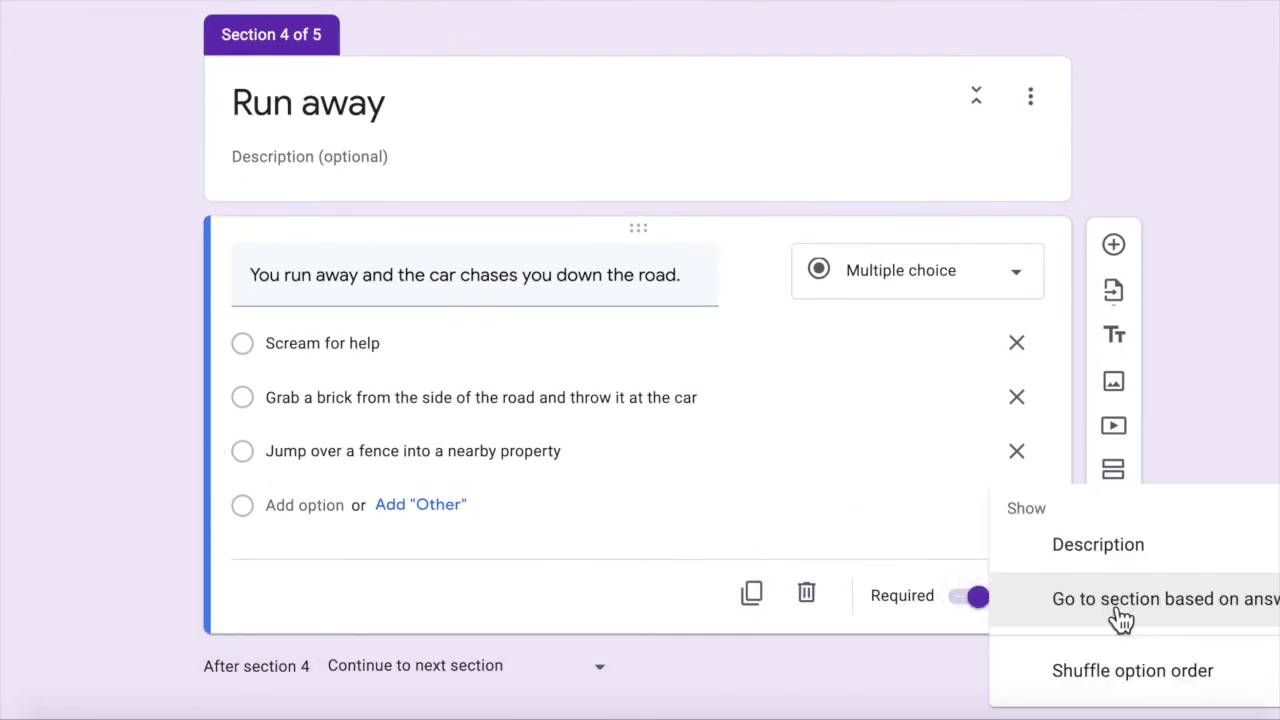
{"action": "left_click", "coordinate": [1120, 612]}
{"action": "left_click", "coordinate": [914, 449]}
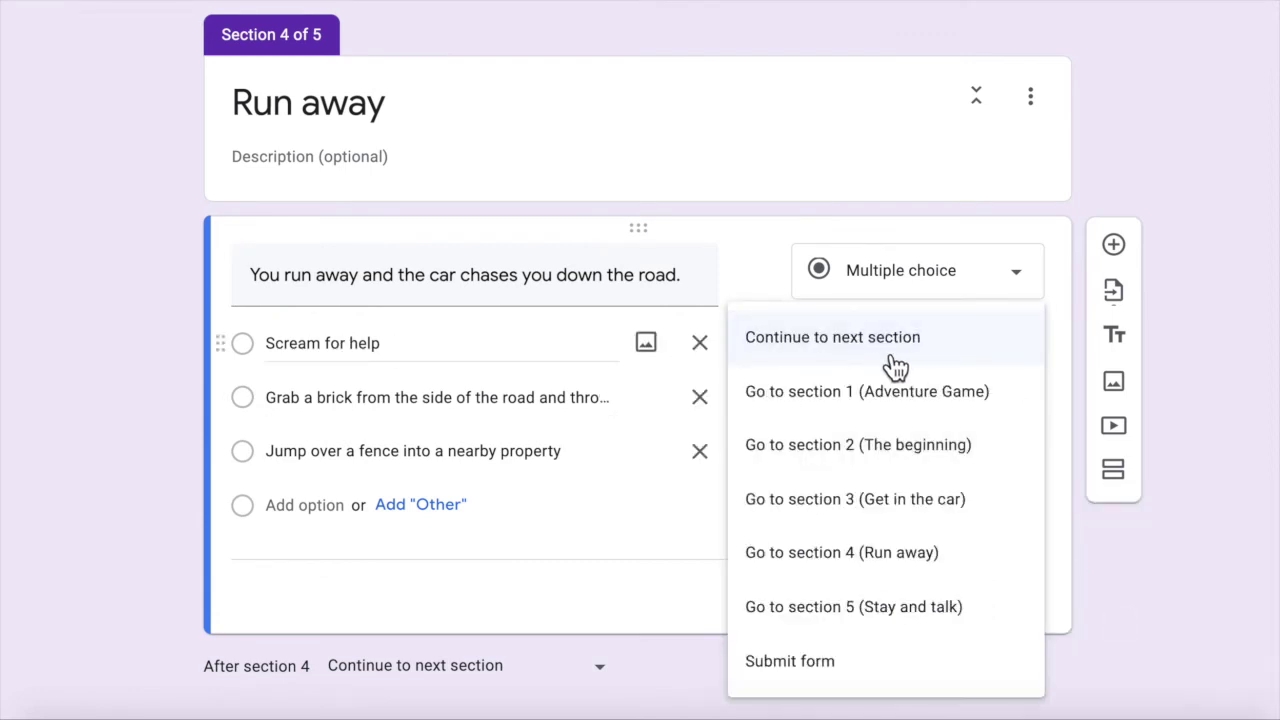
{"action": "left_click", "coordinate": [633, 550]}
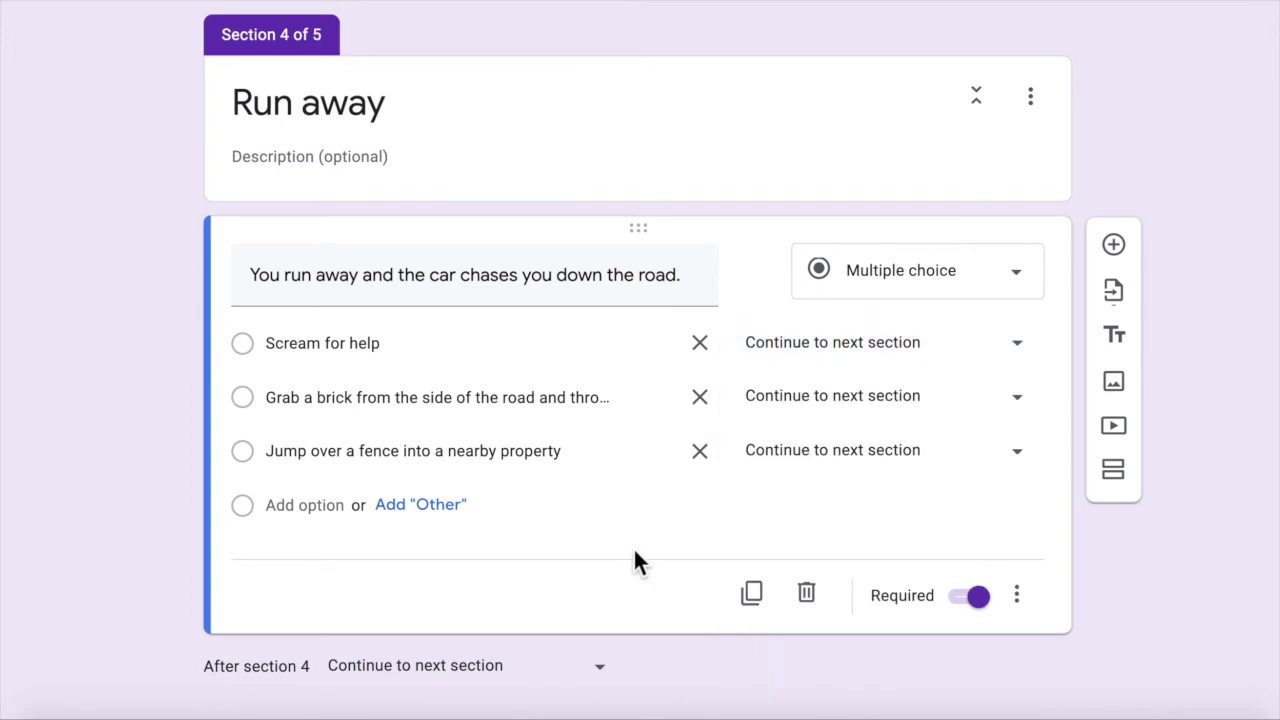
{"action": "scroll", "coordinate": [633, 550], "scroll_direction": "down", "scroll_amount": 2}
{"action": "scroll", "coordinate": [500, 606], "scroll_direction": "up", "scroll_amount": 1}
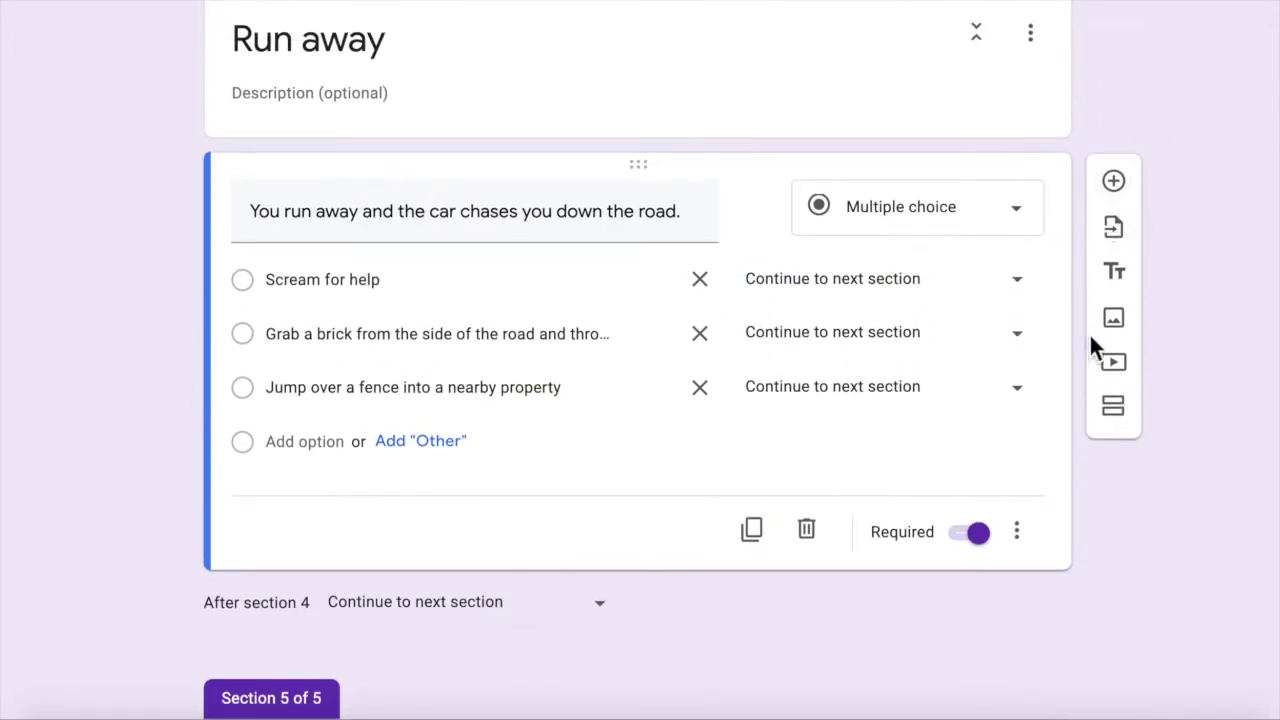
Add three sections after Run away titled Scream for help, Grab a brick and Jump the fence.
{"action": "left_click", "coordinate": [1113, 406]}
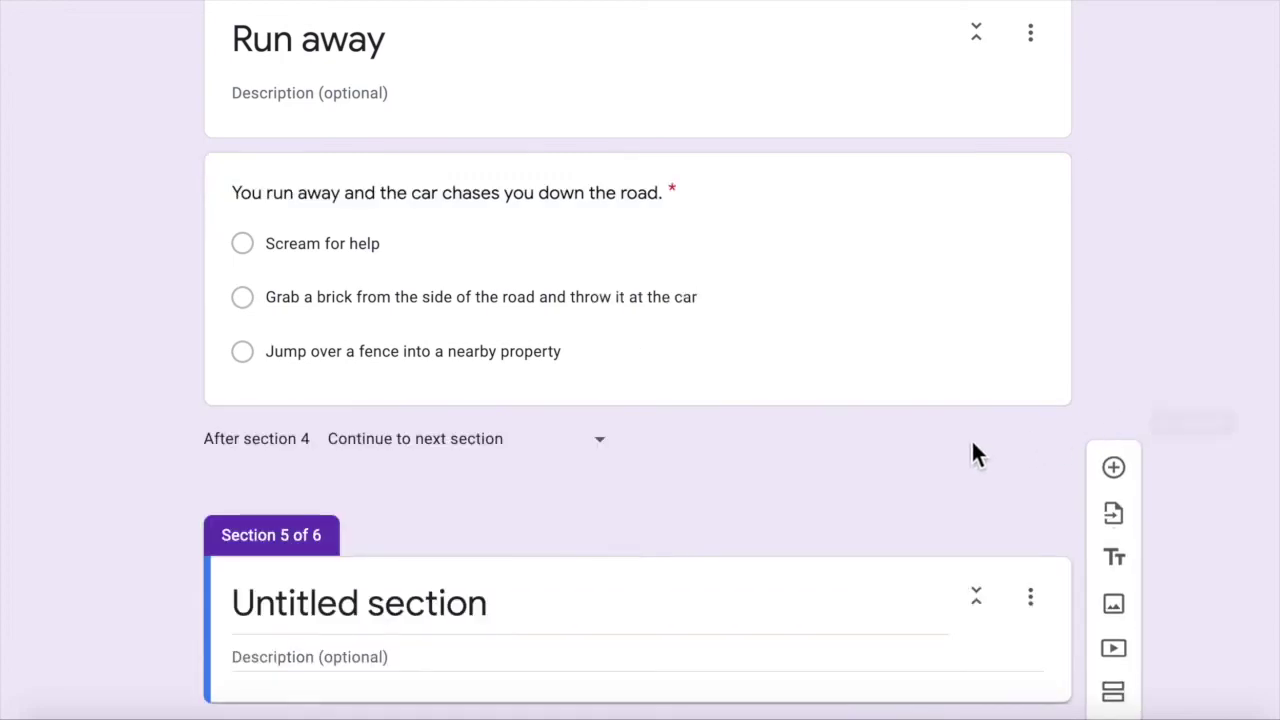
{"action": "scroll", "coordinate": [972, 445], "scroll_direction": "down", "scroll_amount": 3}
{"action": "scroll", "coordinate": [972, 445], "scroll_direction": "up", "scroll_amount": 2}
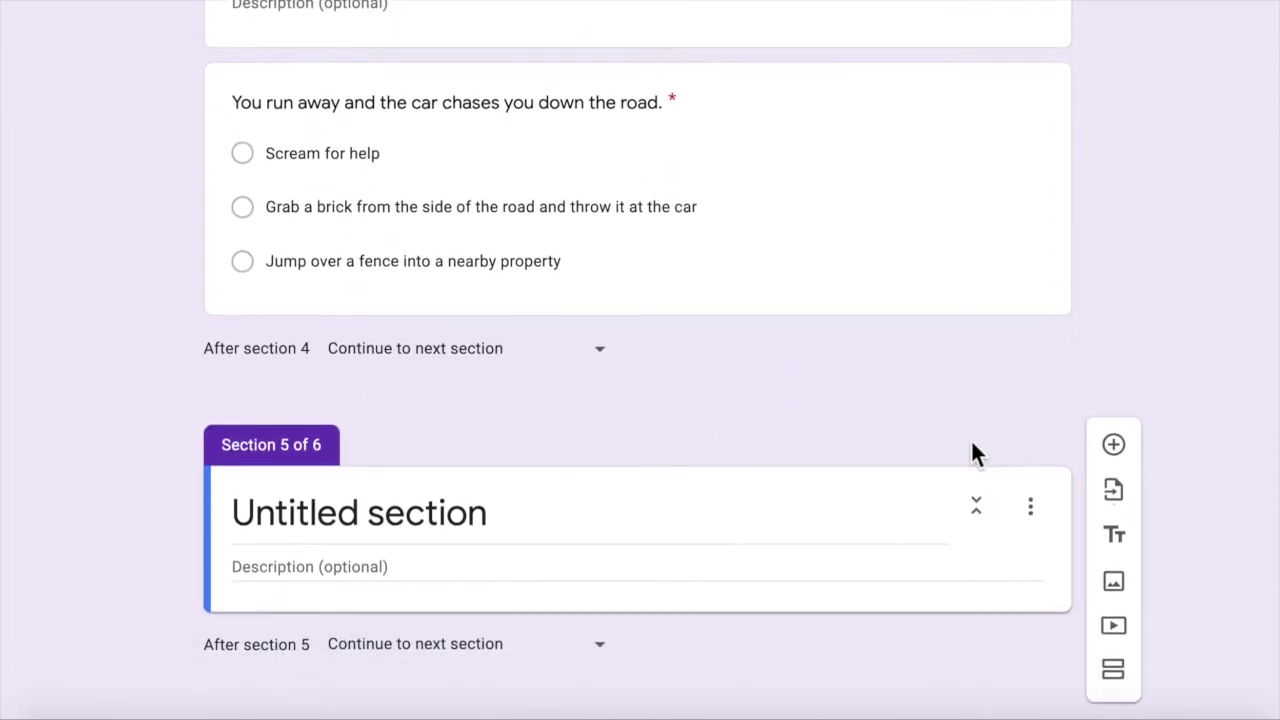
{"action": "left_click", "coordinate": [400, 537]}
{"action": "type", "text": "Scre"}
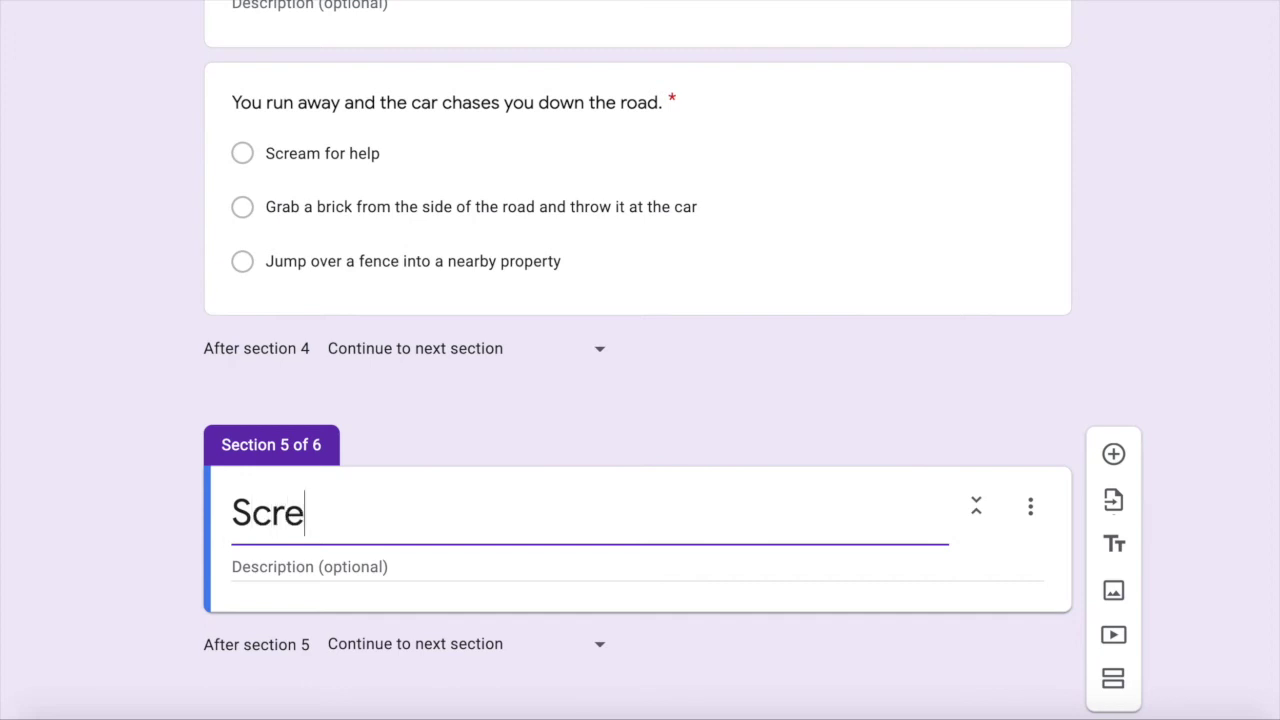
{"action": "type", "text": "am for help"}
{"action": "left_click", "coordinate": [480, 206]}
{"action": "left_click", "coordinate": [1112, 392]}
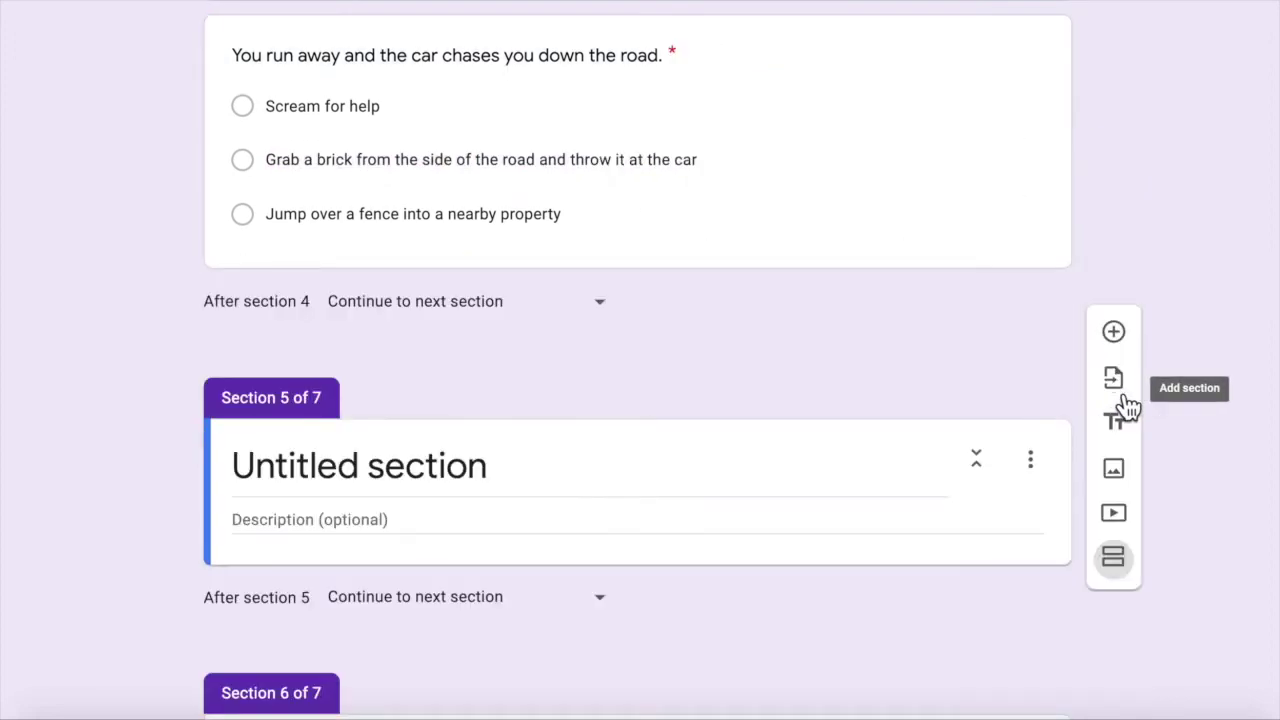
{"action": "left_click", "coordinate": [503, 463]}
{"action": "type", "text": "Grab a b"}
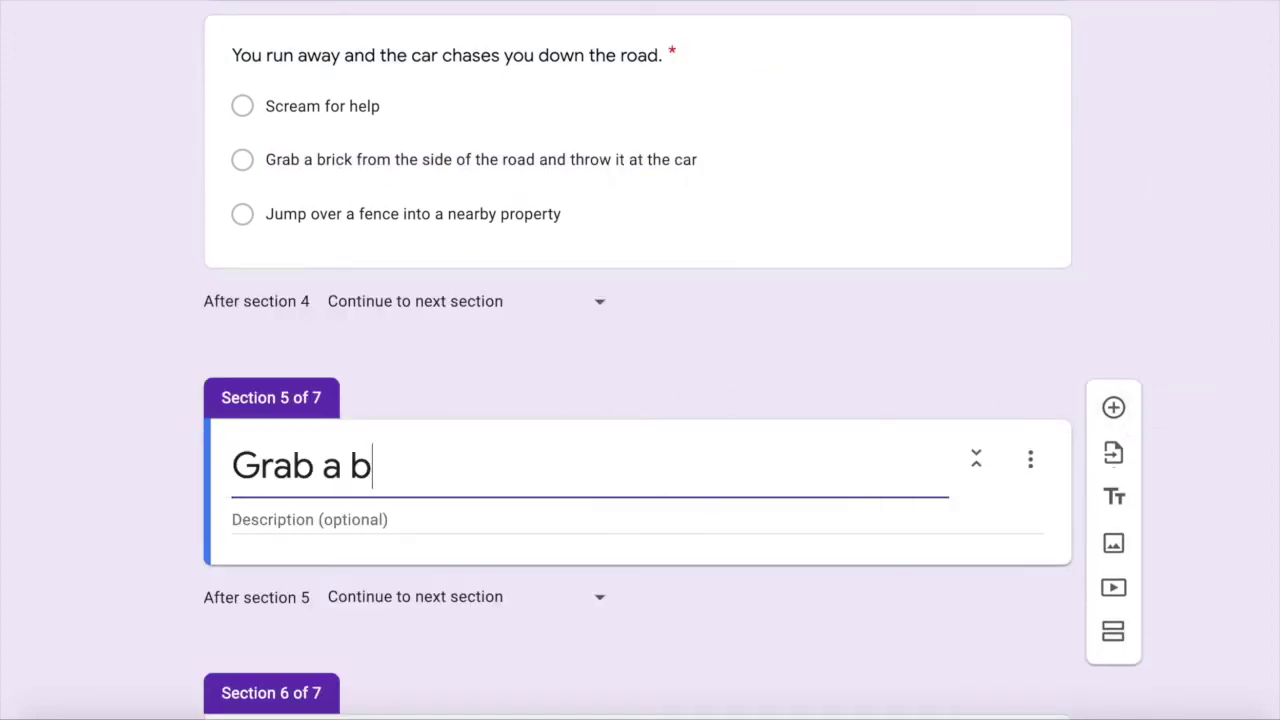
{"action": "type", "text": "rick"}
{"action": "scroll", "coordinate": [563, 384], "scroll_direction": "up", "scroll_amount": 1}
{"action": "left_click", "coordinate": [1112, 675]}
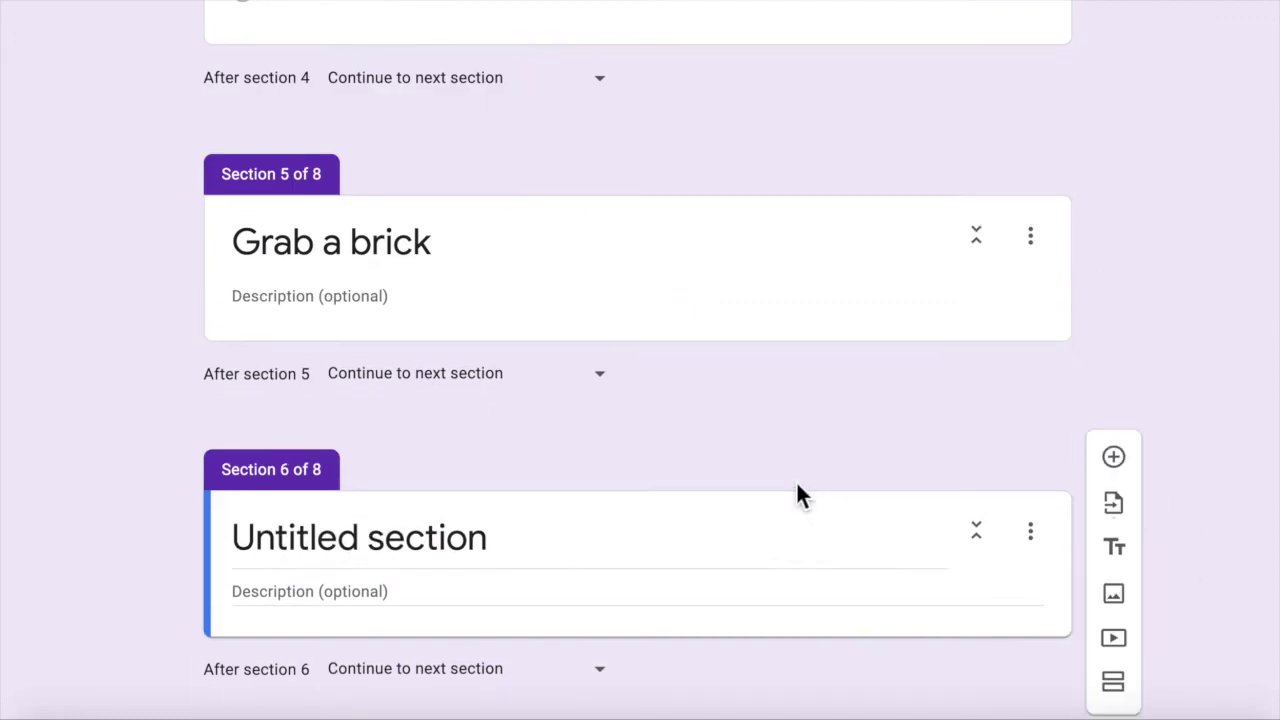
{"action": "left_click", "coordinate": [514, 551]}
{"action": "type", "text": "Jum"}
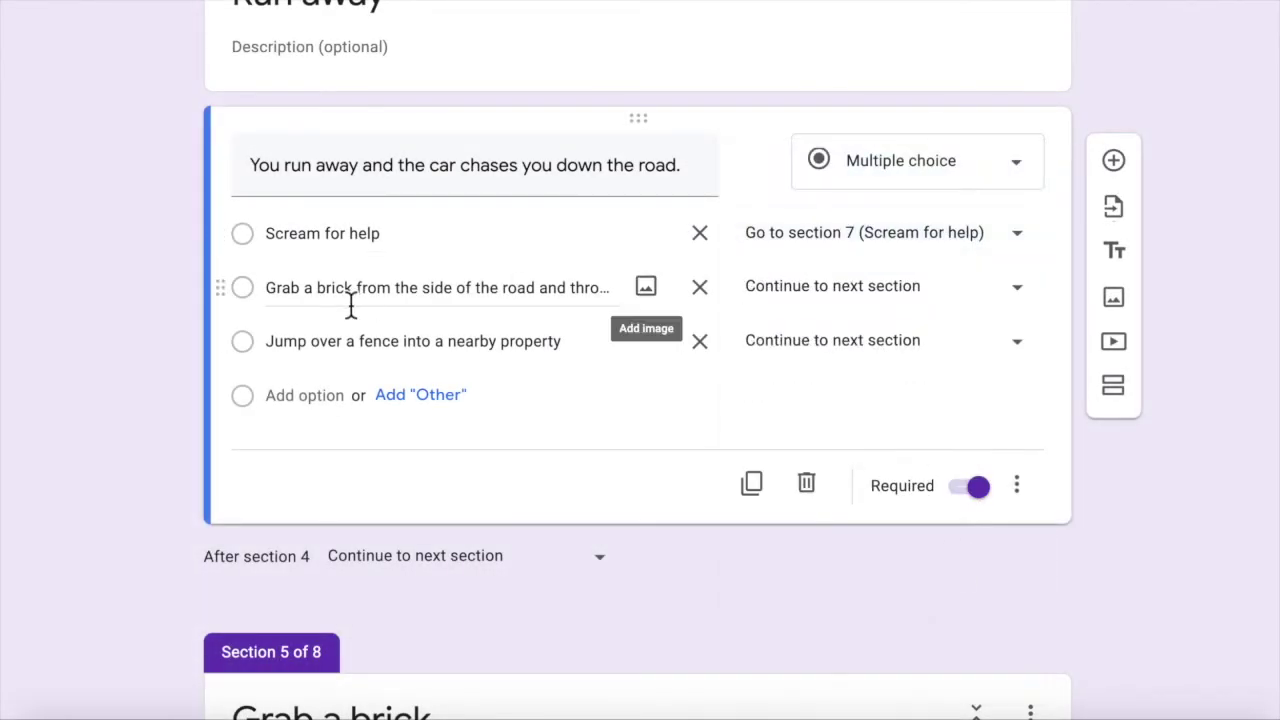
Route the brick answer to section 5 and the fence answer to section 6, Jump the fence.
{"action": "left_click", "coordinate": [866, 302]}
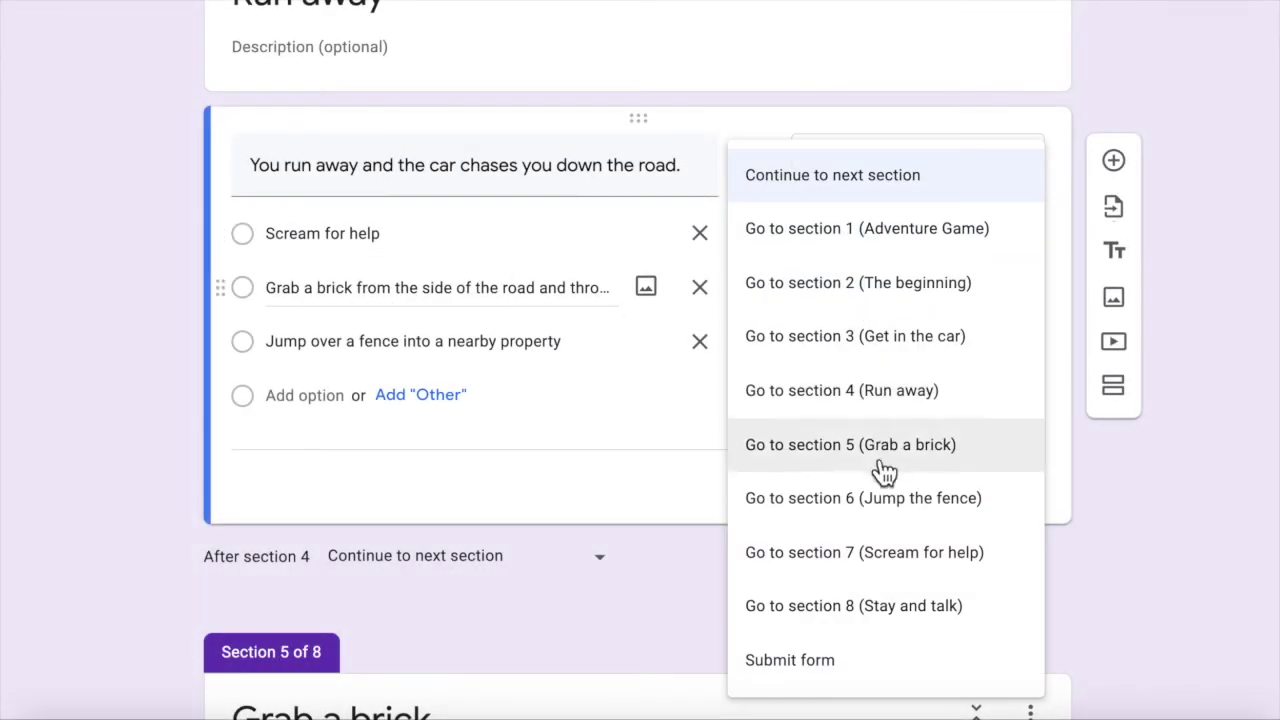
{"action": "left_click", "coordinate": [886, 450]}
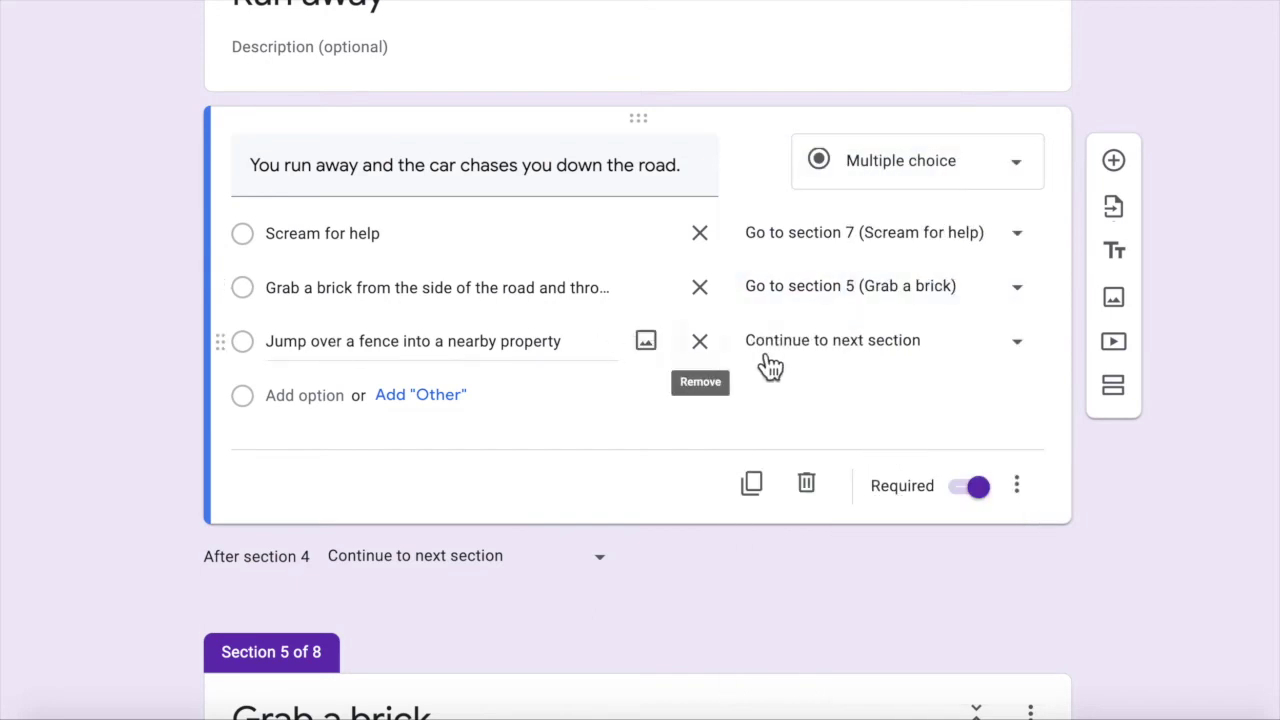
{"action": "left_click", "coordinate": [876, 346]}
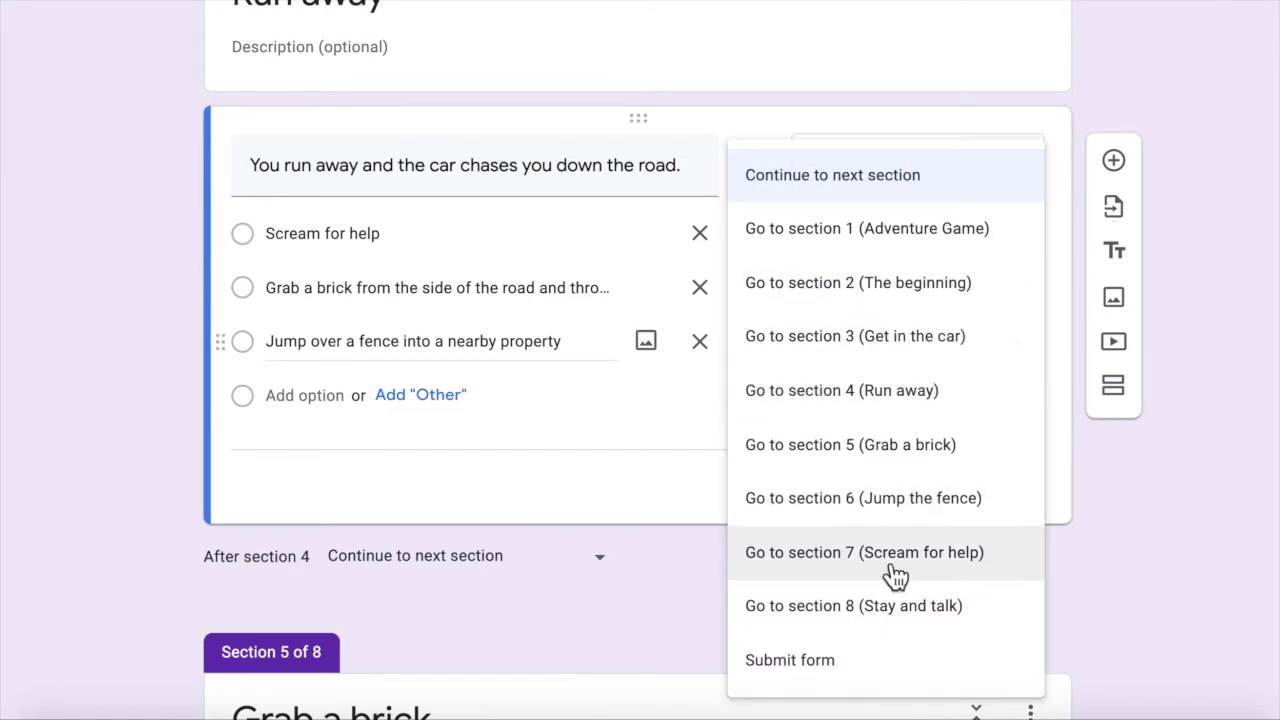
{"action": "left_click", "coordinate": [898, 508]}
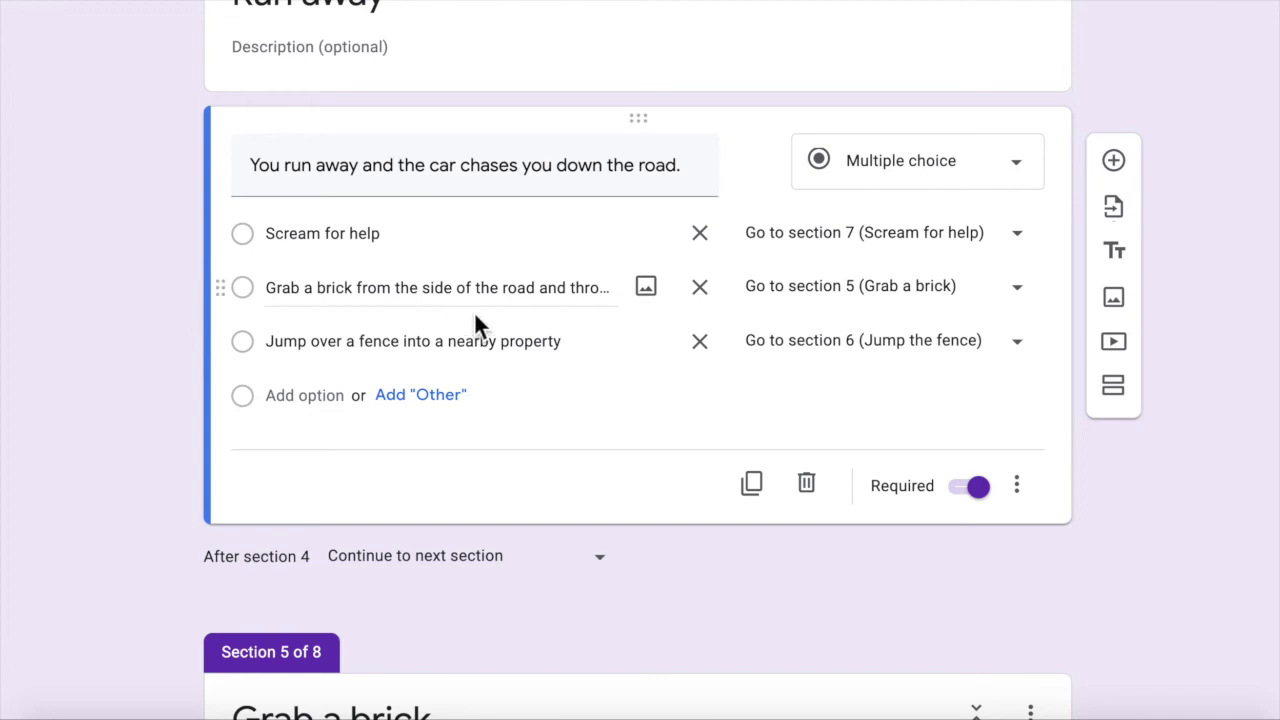
{"action": "scroll", "coordinate": [474, 320], "scroll_direction": "up", "scroll_amount": 5}
{"action": "scroll", "coordinate": [471, 318], "scroll_direction": "down", "scroll_amount": 1}
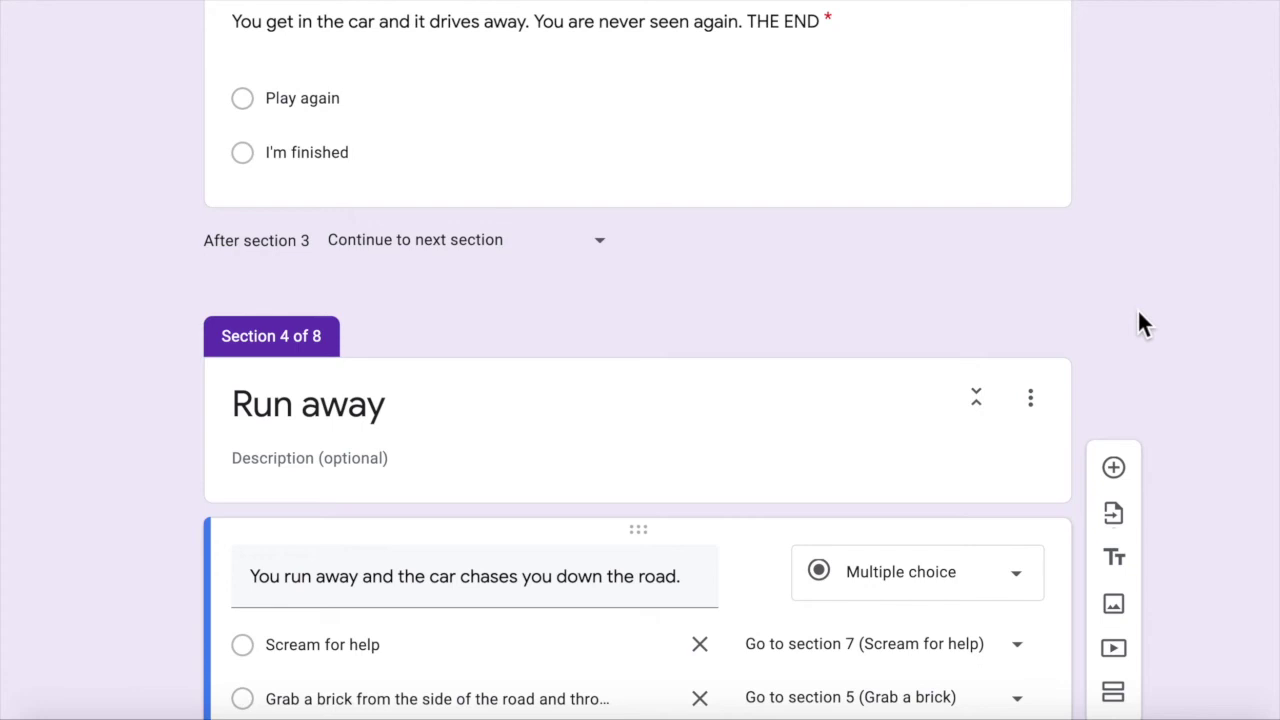
Open the section reorder list from the Stay and talk section's menu.
{"action": "scroll", "coordinate": [1140, 312], "scroll_direction": "down", "scroll_amount": 2}
{"action": "scroll", "coordinate": [1194, 398], "scroll_direction": "down", "scroll_amount": 1}
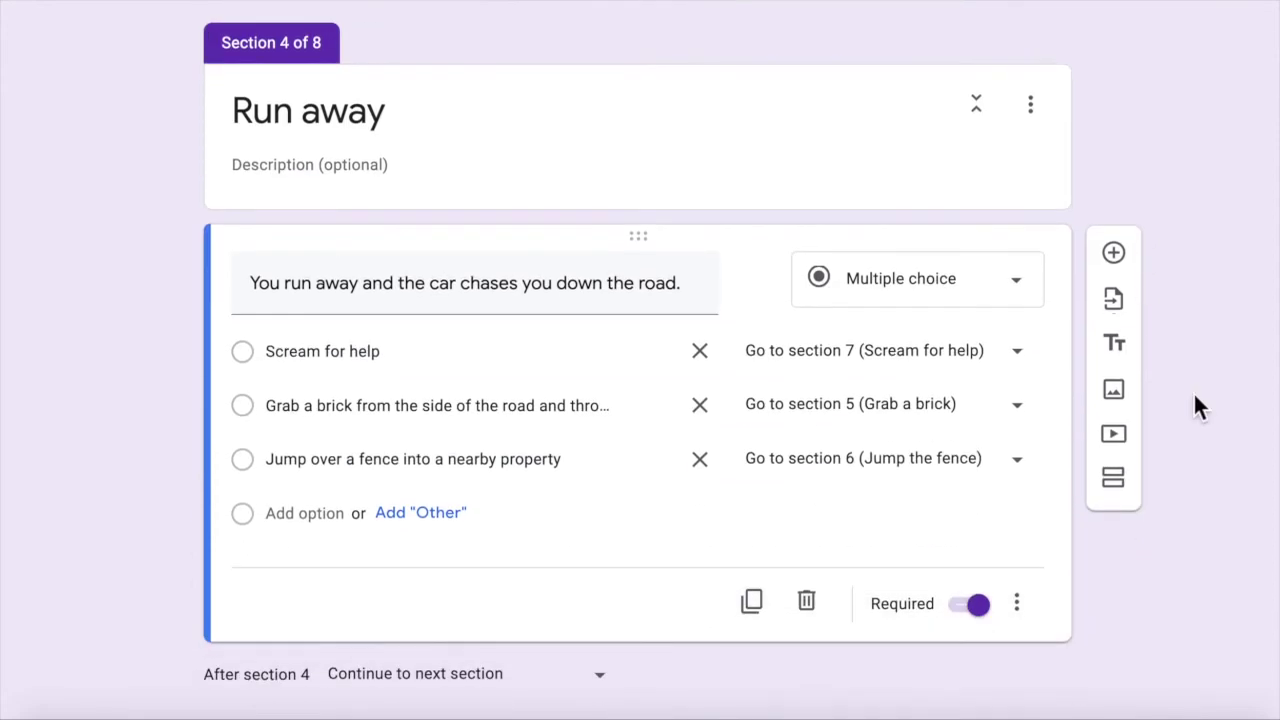
{"action": "scroll", "coordinate": [1196, 398], "scroll_direction": "down", "scroll_amount": 7}
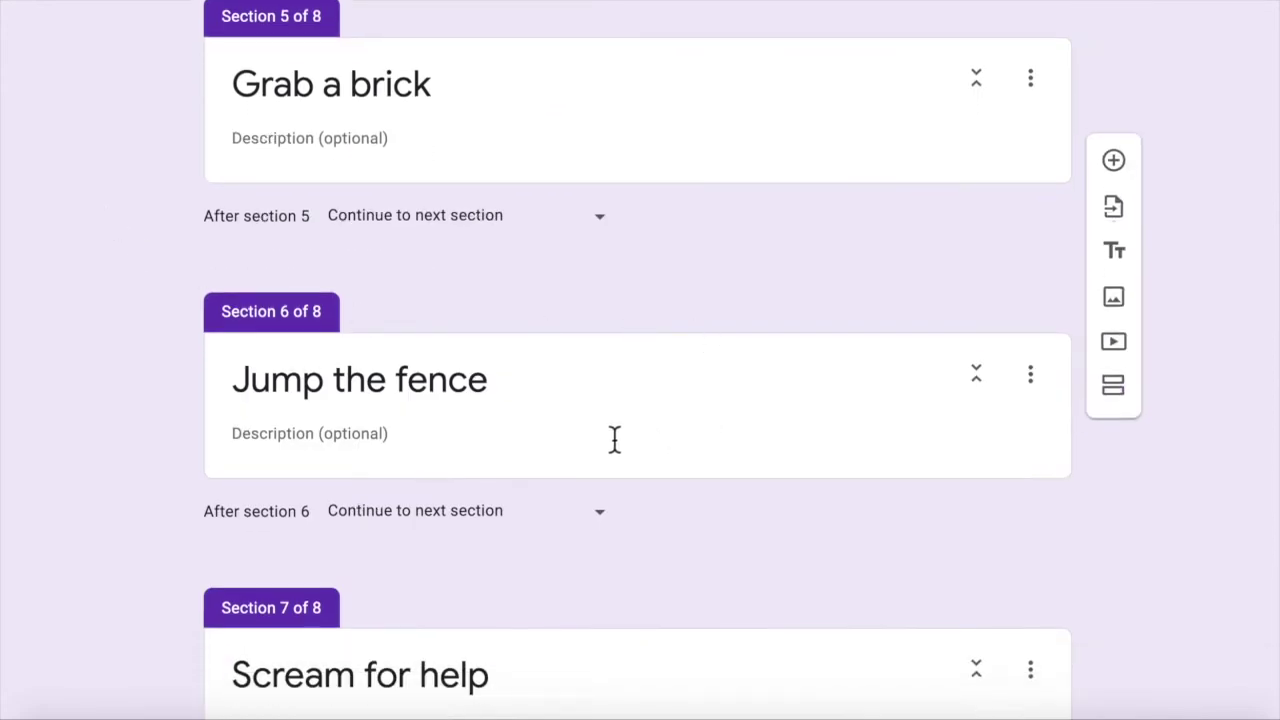
{"action": "scroll", "coordinate": [430, 268], "scroll_direction": "down", "scroll_amount": 4}
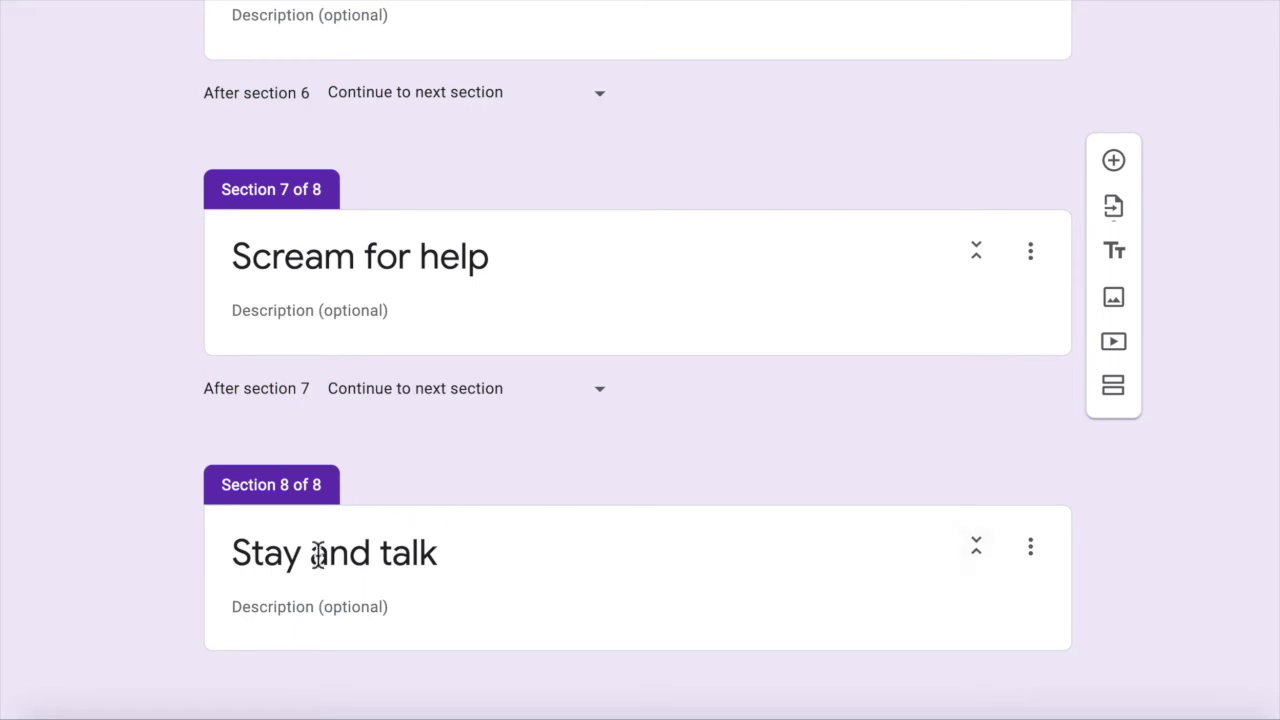
{"action": "scroll", "coordinate": [460, 535], "scroll_direction": "up", "scroll_amount": 20}
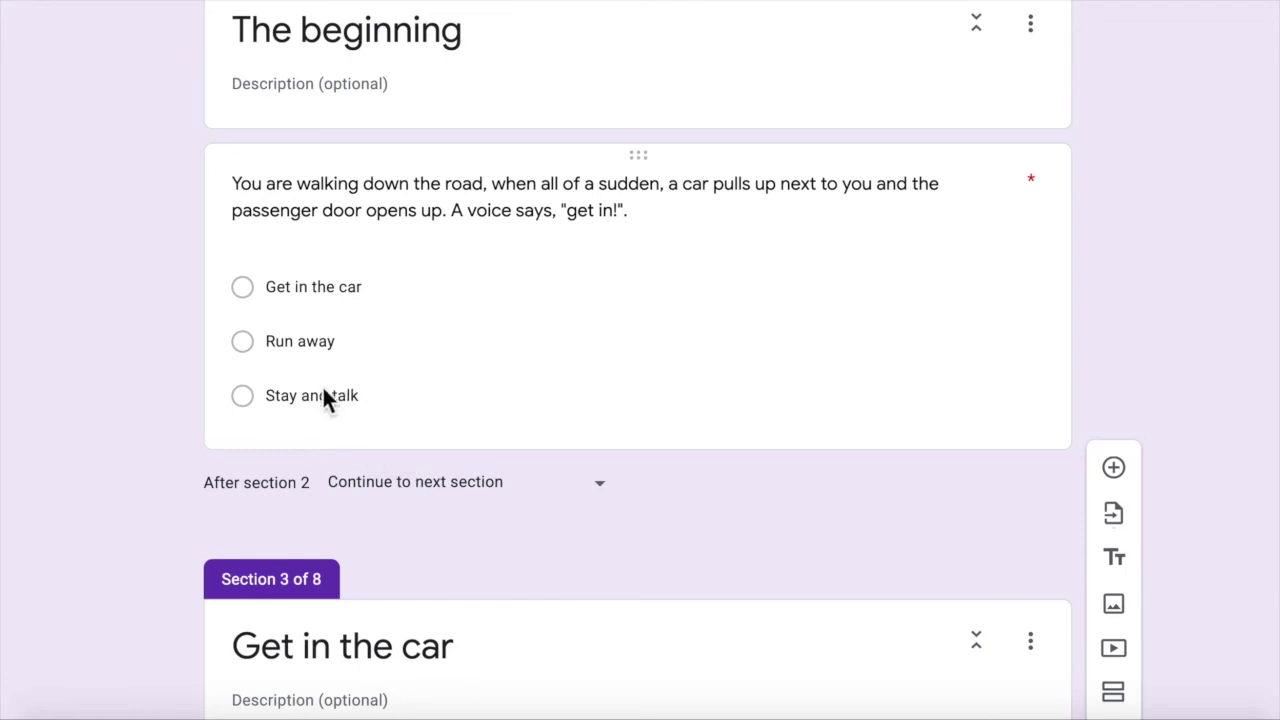
{"action": "scroll", "coordinate": [408, 445], "scroll_direction": "down", "scroll_amount": 15}
{"action": "scroll", "coordinate": [410, 458], "scroll_direction": "down", "scroll_amount": 10}
{"action": "left_click", "coordinate": [1035, 550]}
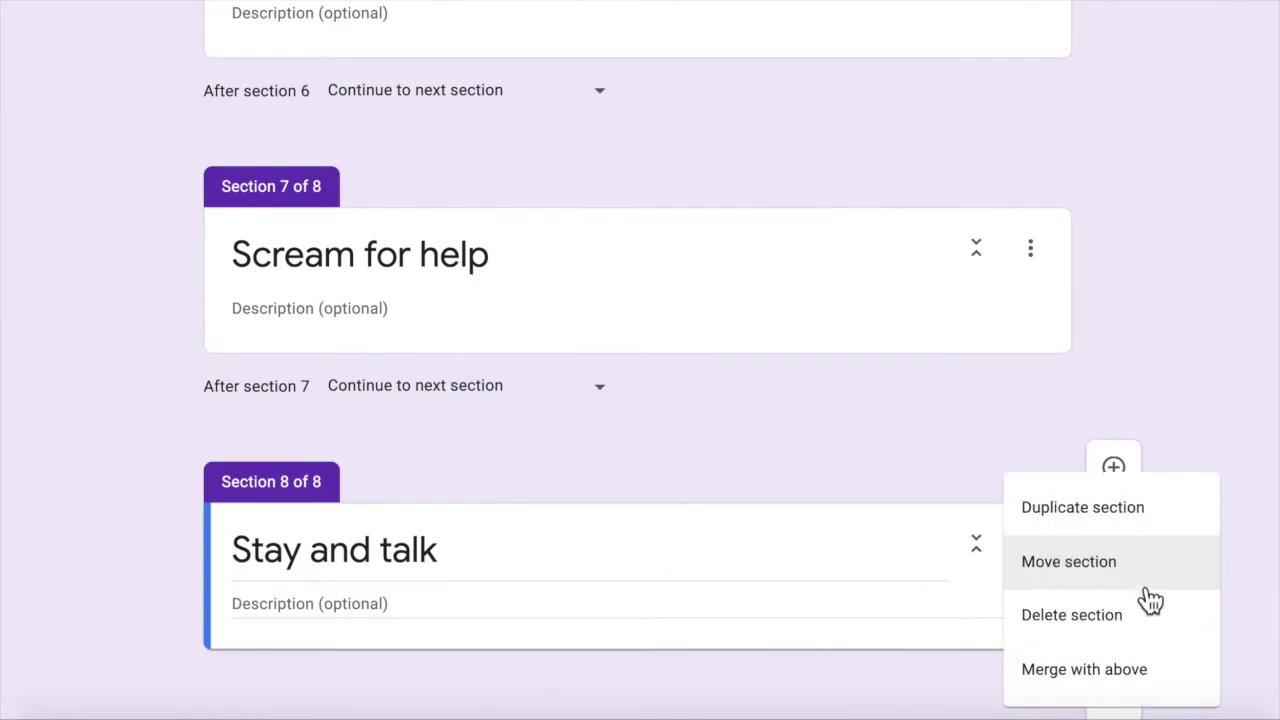
{"action": "left_click", "coordinate": [943, 546]}
{"action": "left_click", "coordinate": [1035, 548]}
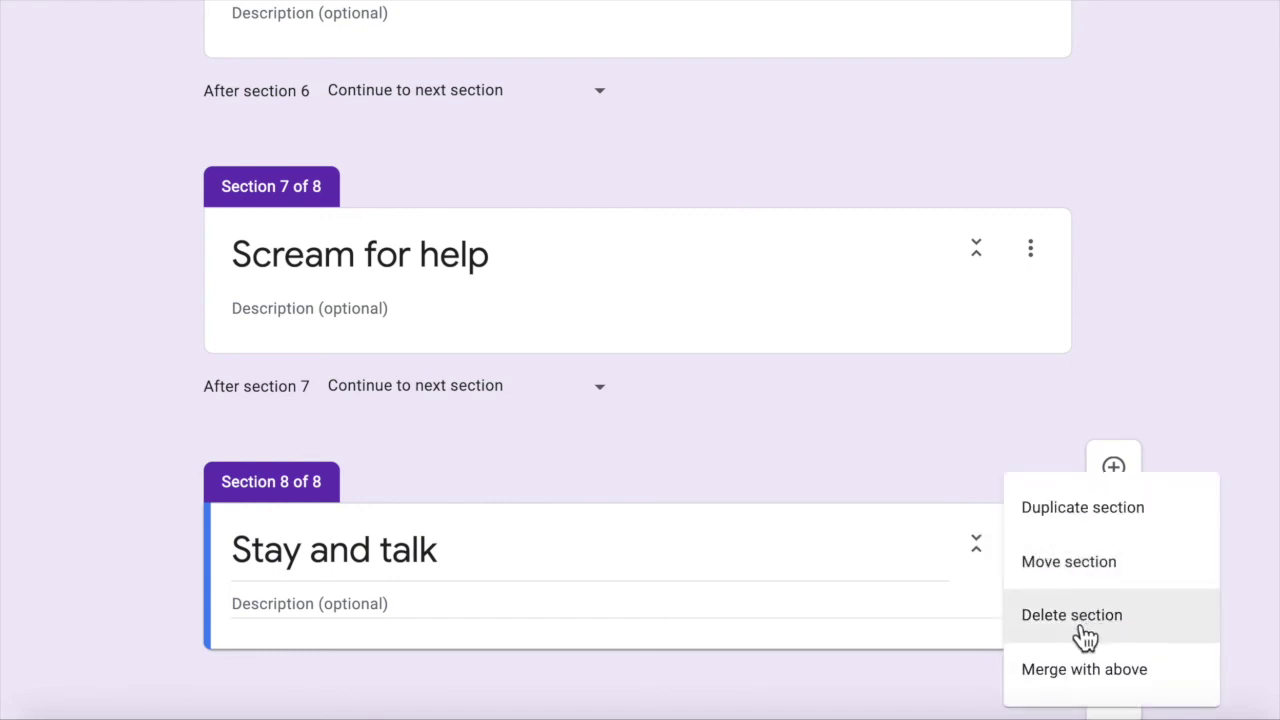
{"action": "left_click", "coordinate": [1104, 580]}
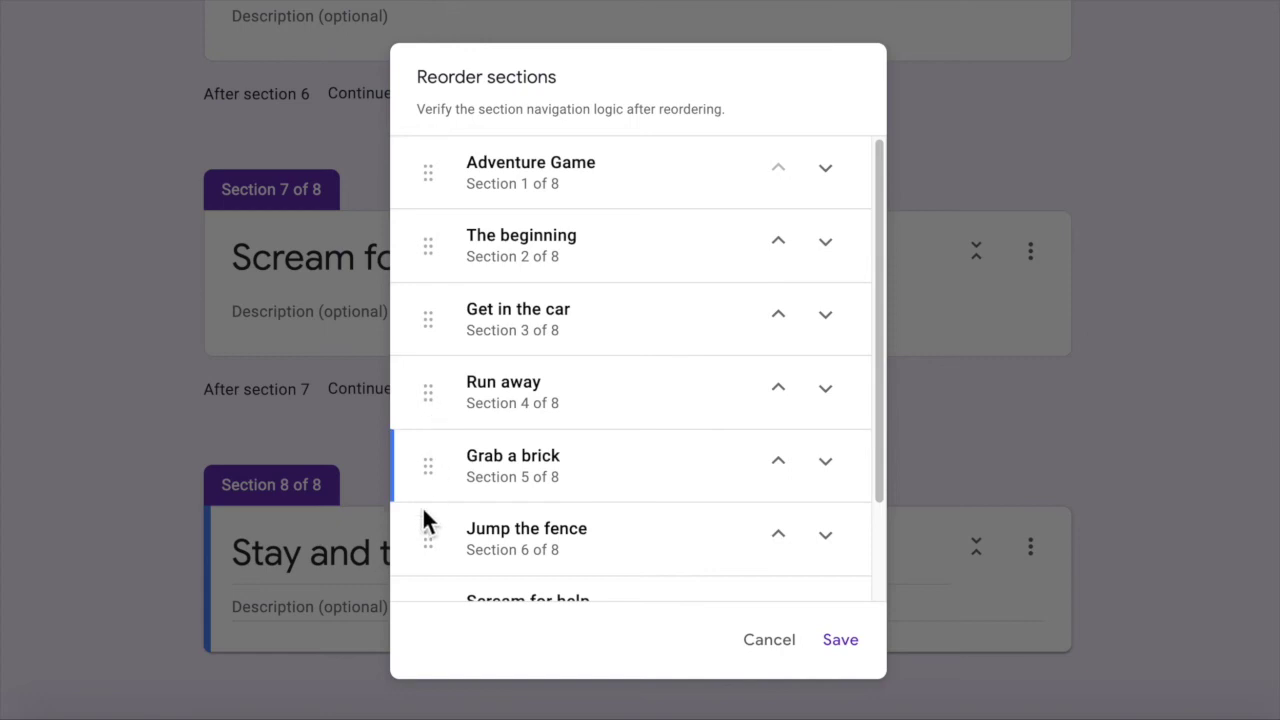
Move Stay and talk to section 5, right after Run away.
{"action": "scroll", "coordinate": [426, 509], "scroll_direction": "down", "scroll_amount": 3}
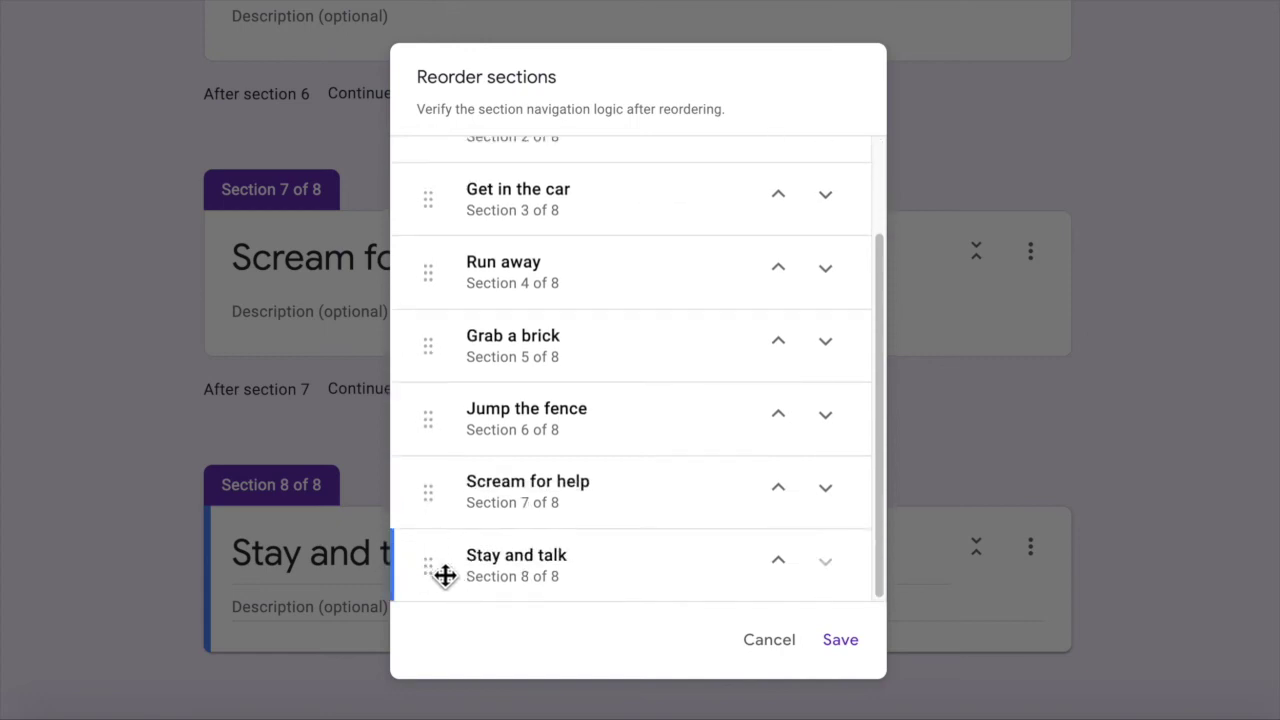
{"action": "left_click_drag", "start_coordinate": [431, 573], "coordinate": [451, 203]}
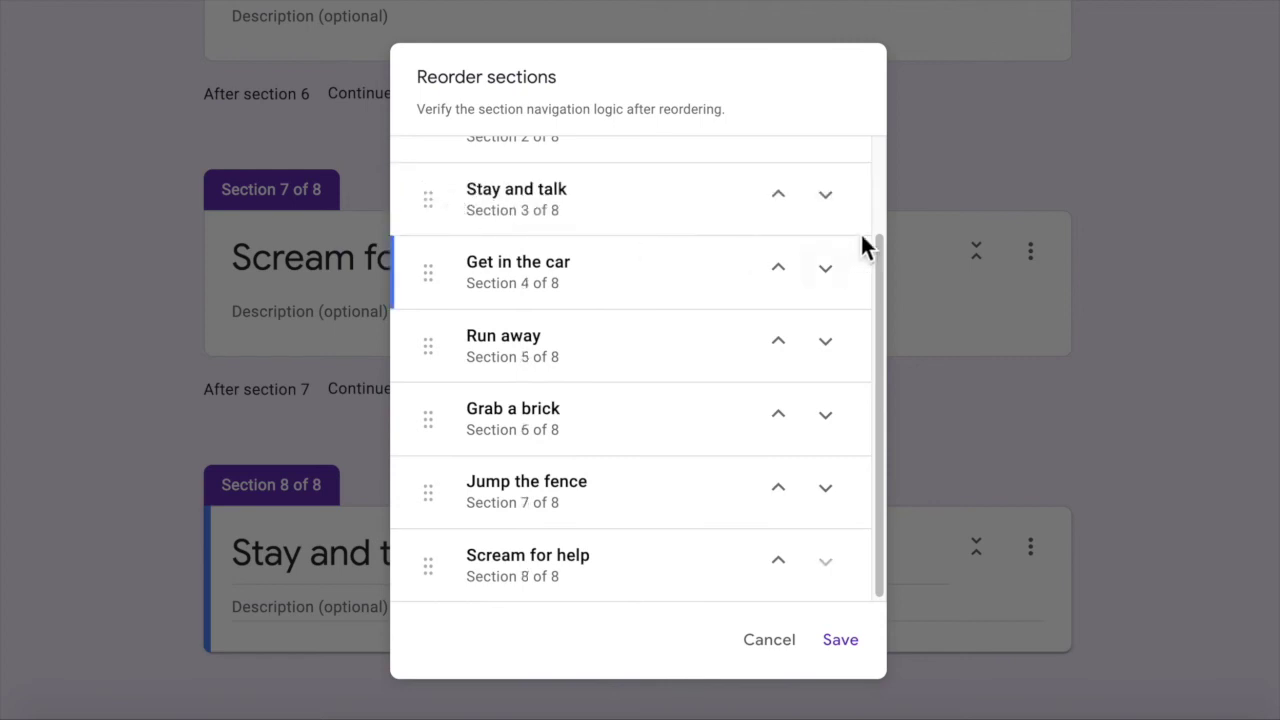
{"action": "scroll", "coordinate": [835, 210], "scroll_direction": "up", "scroll_amount": 2}
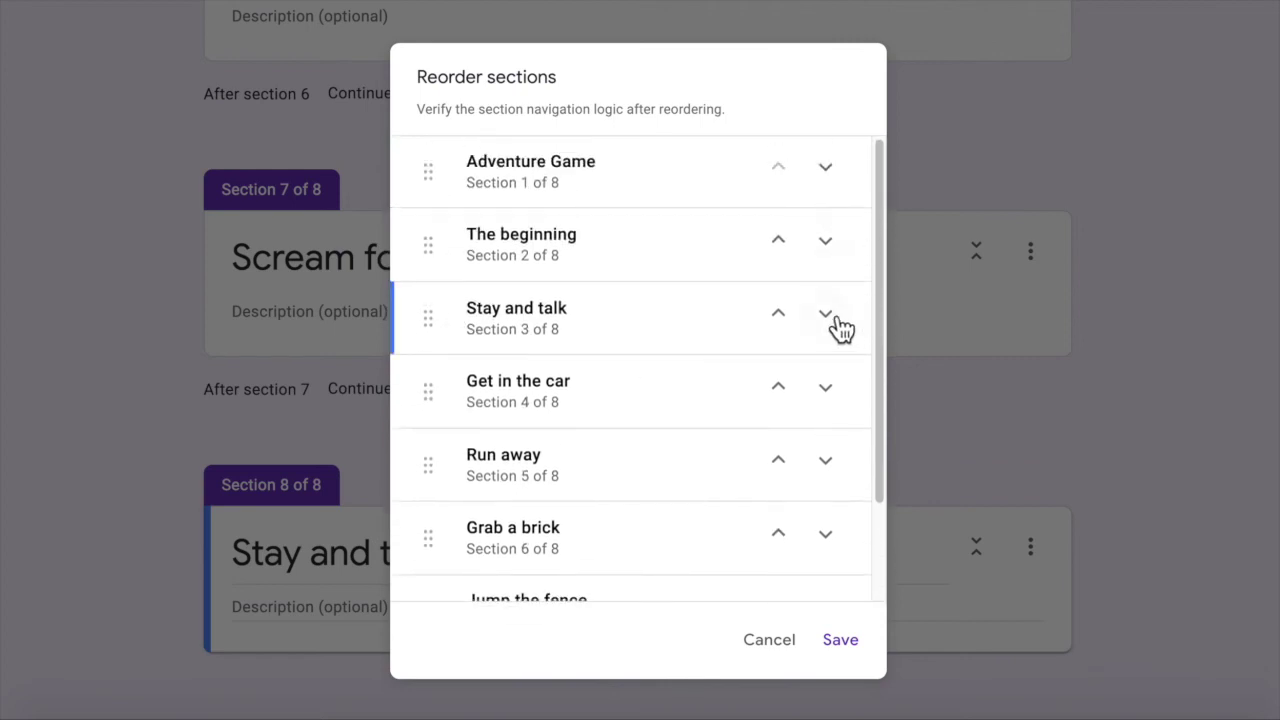
{"action": "left_click", "coordinate": [826, 314]}
{"action": "scroll", "coordinate": [700, 420], "scroll_direction": "down", "scroll_amount": 3}
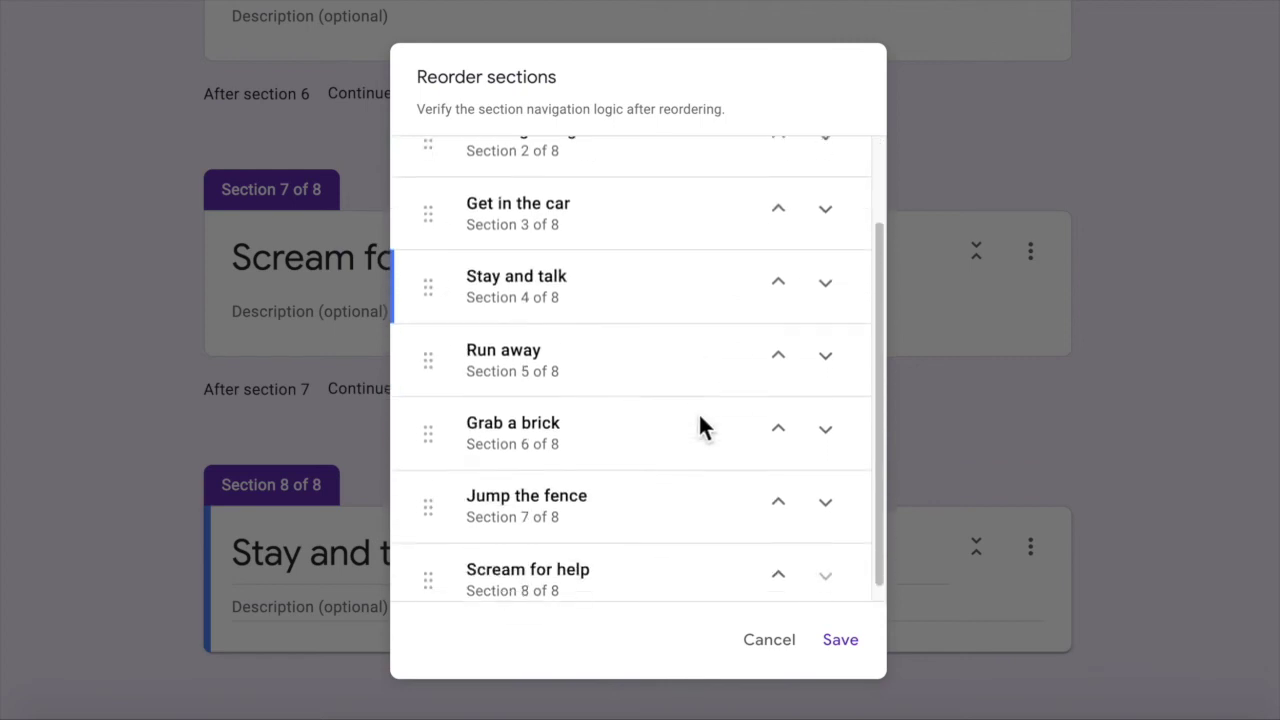
{"action": "left_click", "coordinate": [836, 282]}
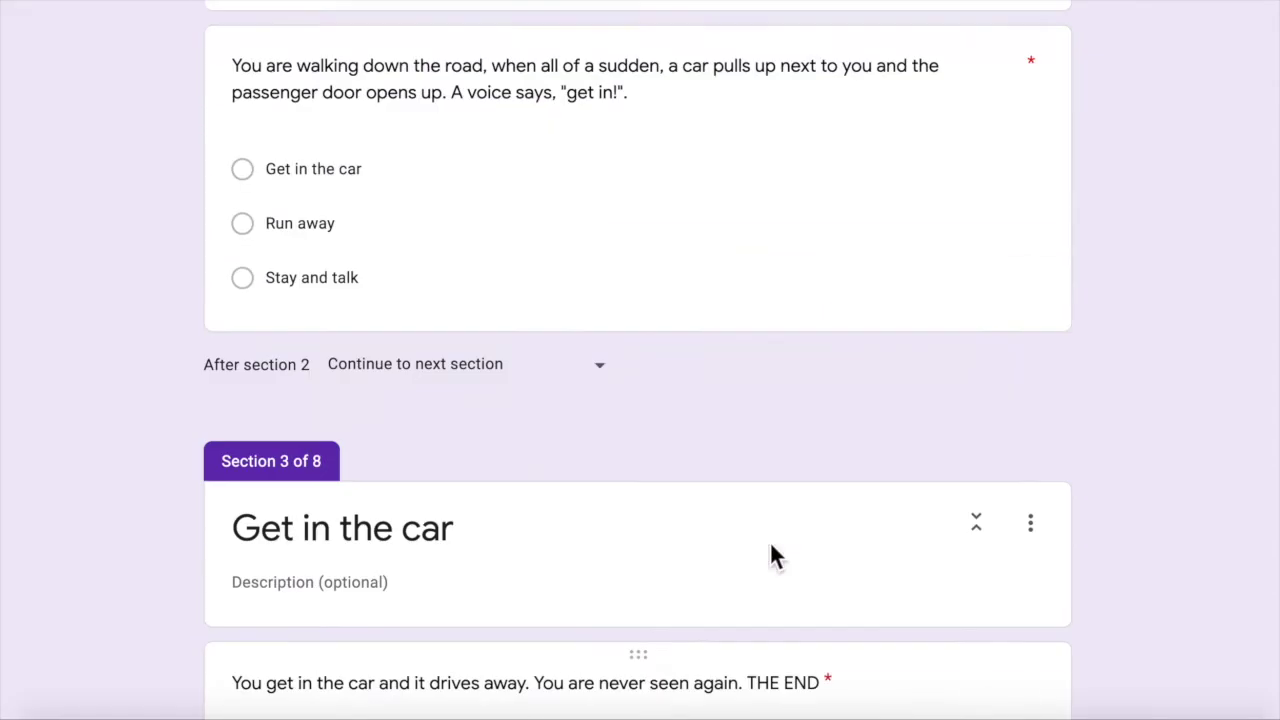
Rename the form file from Untitled form to Adventure Game.
{"action": "scroll", "coordinate": [769, 551], "scroll_direction": "up", "scroll_amount": 10}
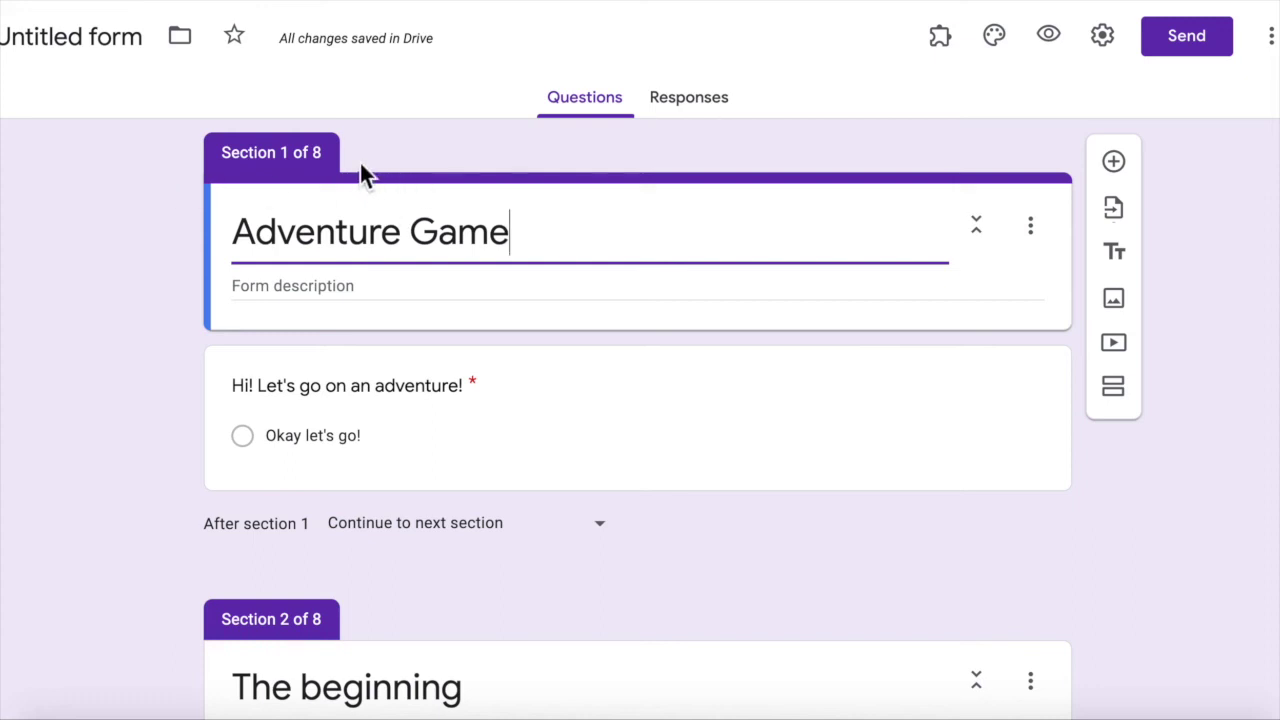
{"action": "left_click", "coordinate": [4, 14]}
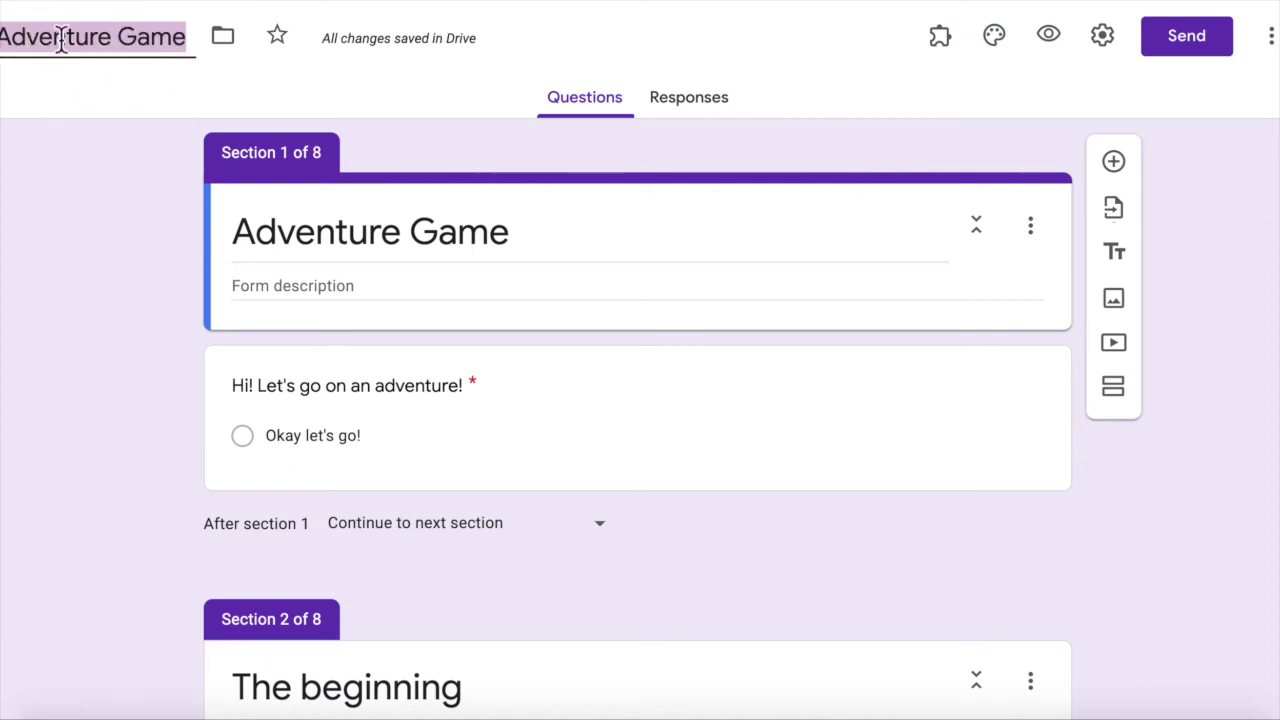
{"action": "left_click", "coordinate": [104, 187]}
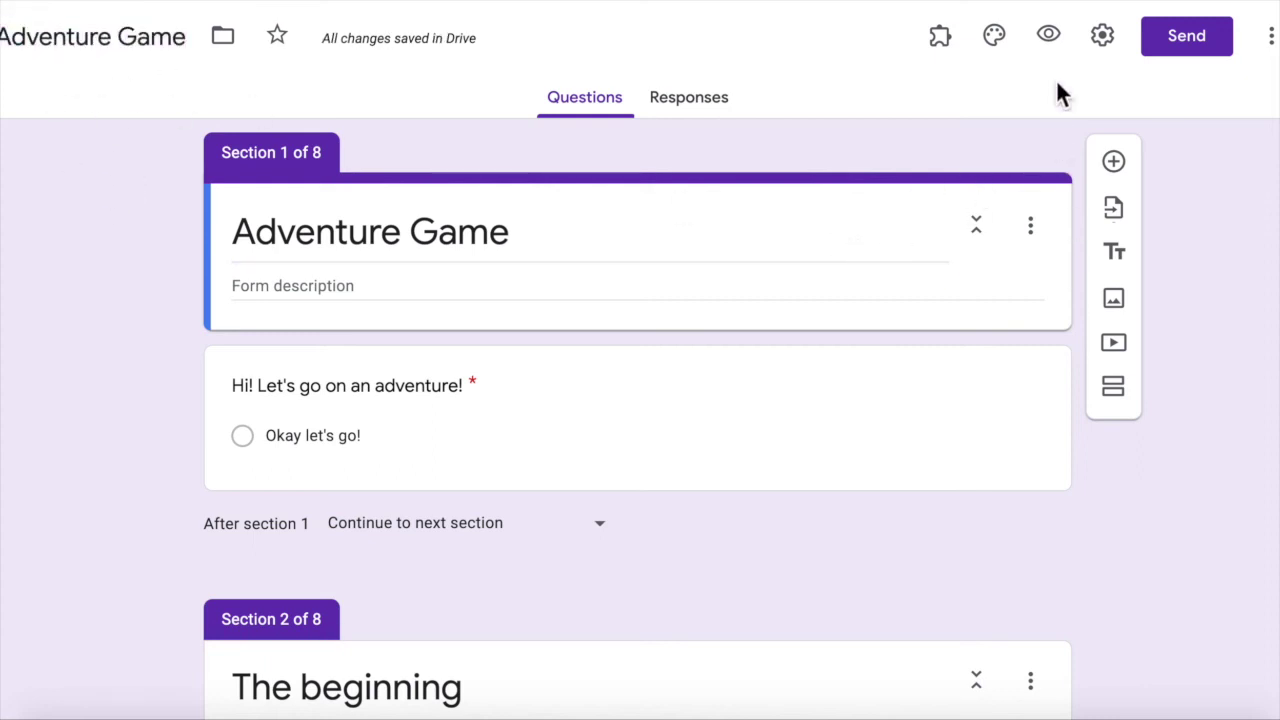
Set a custom dark red #8f0606 theme colour and the darkest pink background.
{"action": "left_click", "coordinate": [998, 40]}
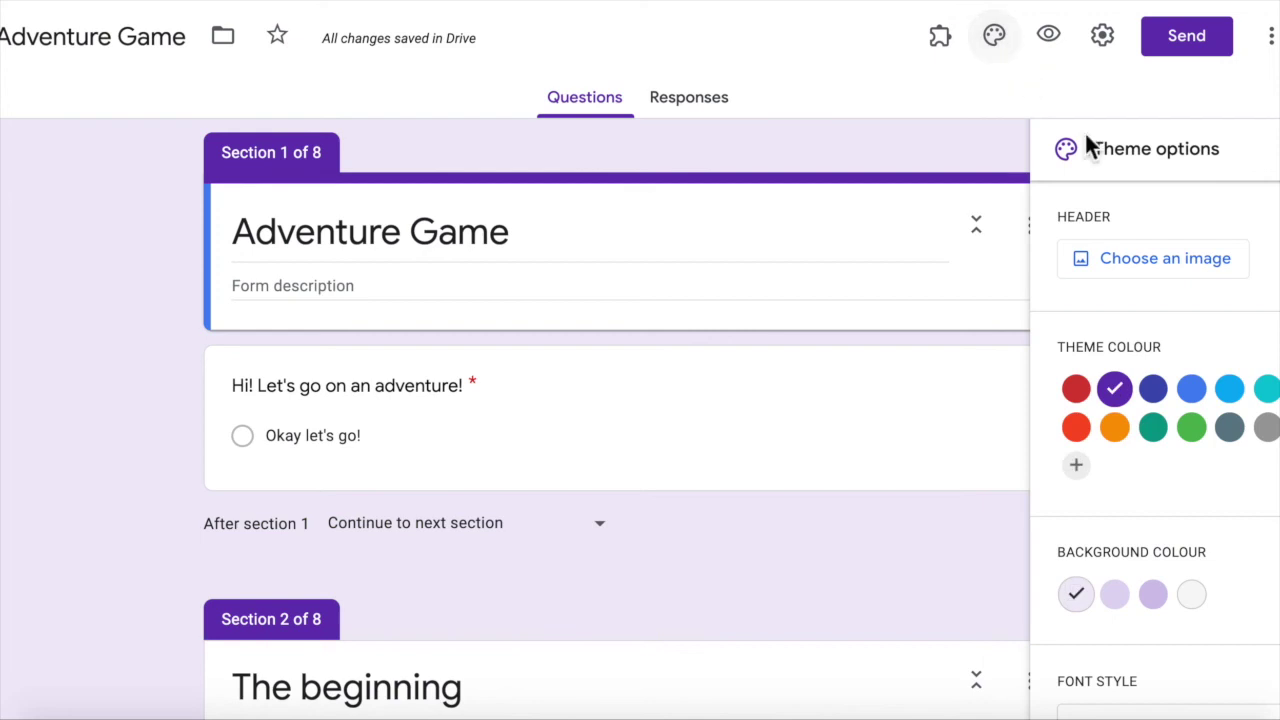
{"action": "scroll", "coordinate": [1190, 430], "scroll_direction": "down", "scroll_amount": 1}
{"action": "left_click", "coordinate": [1076, 398]}
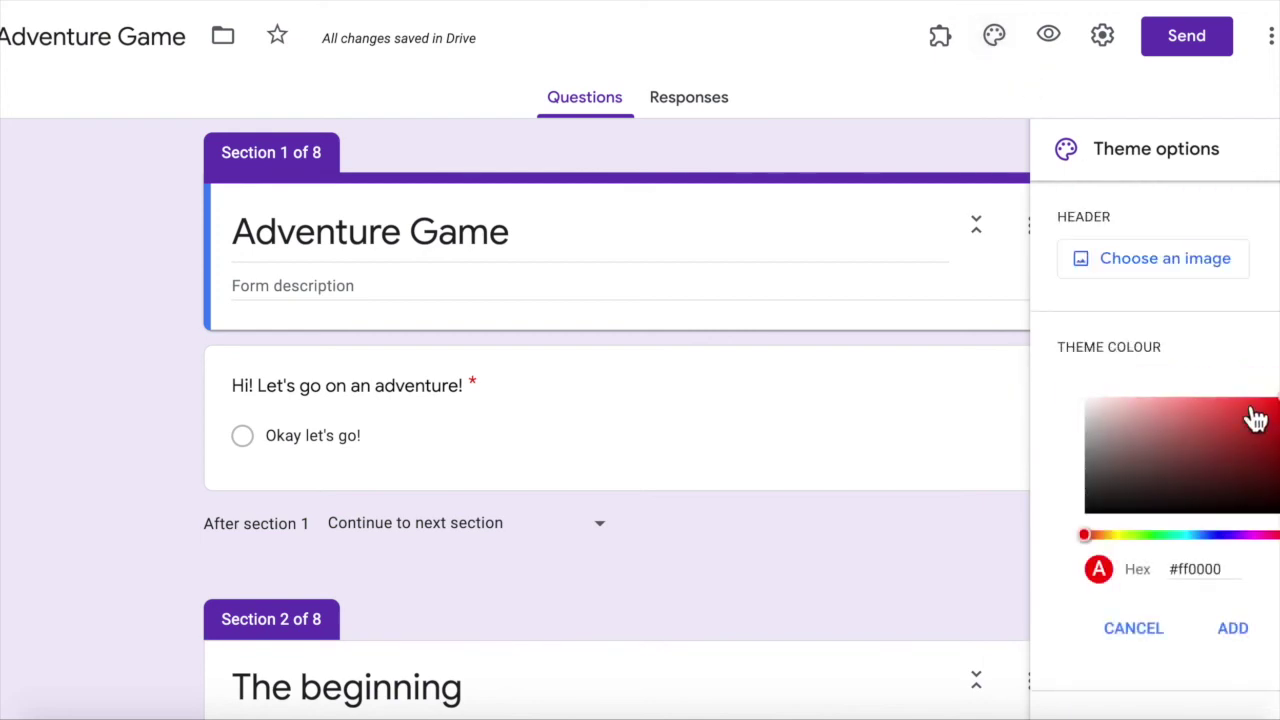
{"action": "left_click_drag", "start_coordinate": [1270, 410], "coordinate": [1272, 480]}
{"action": "left_click", "coordinate": [1233, 628]}
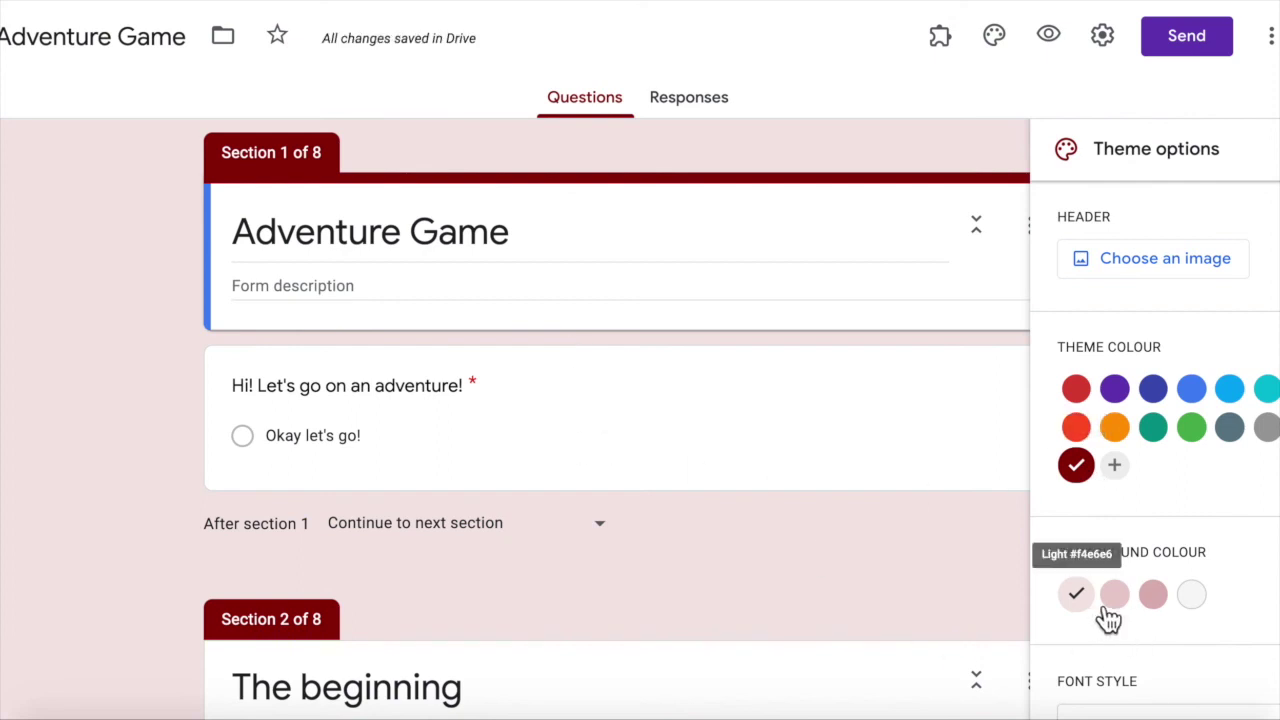
{"action": "left_click", "coordinate": [1165, 600]}
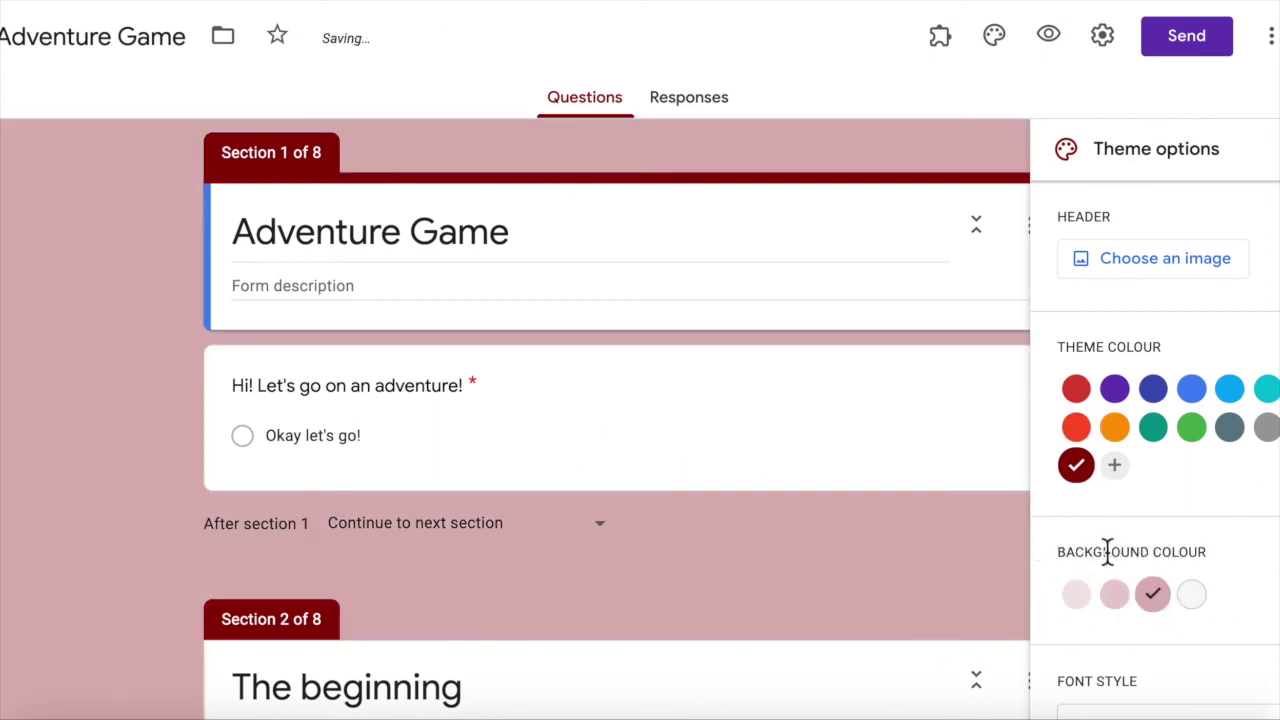
Try the Playful and Formal font styles, then keep Basic.
{"action": "scroll", "coordinate": [1117, 590], "scroll_direction": "down", "scroll_amount": 1}
{"action": "left_click", "coordinate": [1129, 686]}
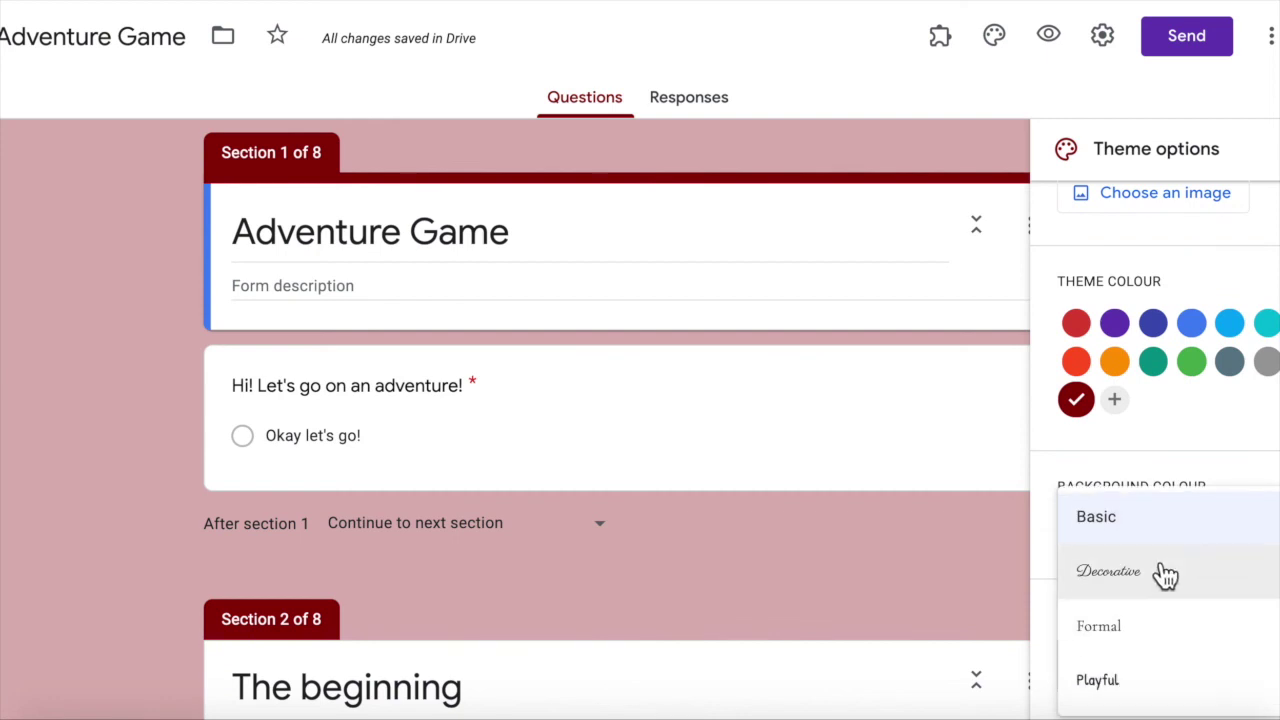
{"action": "left_click", "coordinate": [1133, 686]}
{"action": "scroll", "coordinate": [1133, 686], "scroll_direction": "down", "scroll_amount": 5}
{"action": "left_click", "coordinate": [1133, 686]}
{"action": "left_click", "coordinate": [1110, 625]}
{"action": "left_click", "coordinate": [1110, 663]}
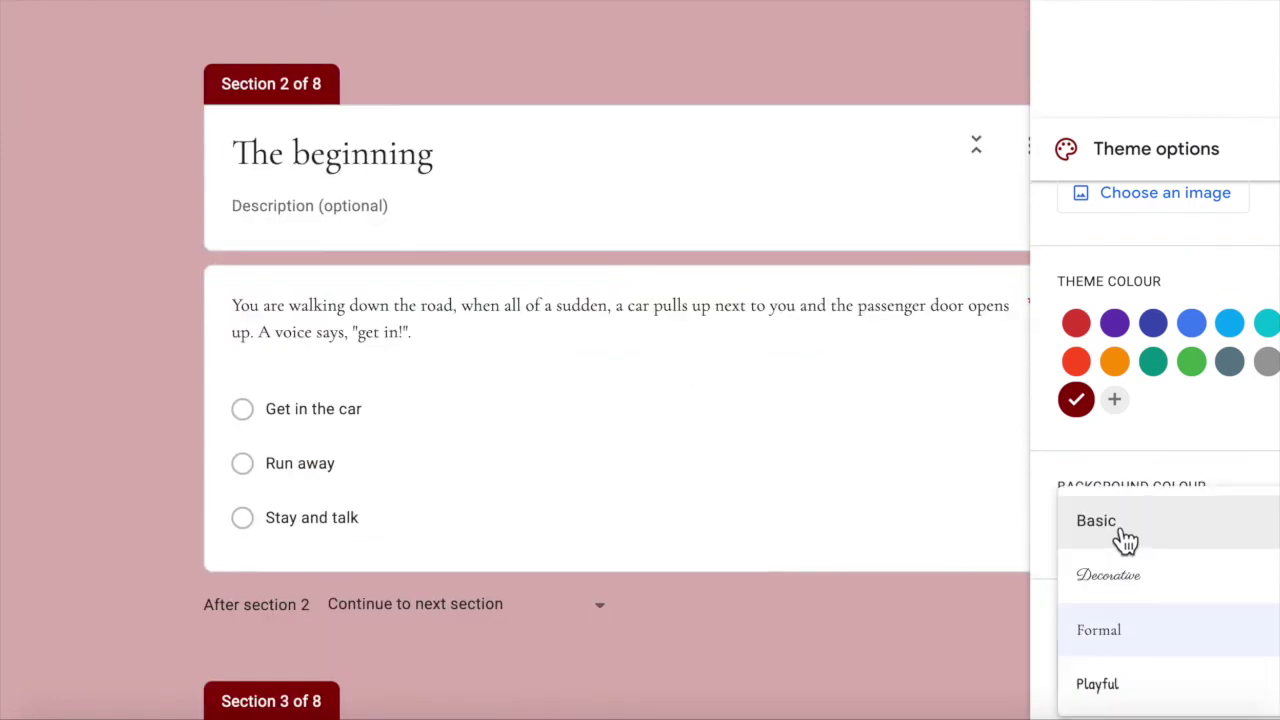
{"action": "left_click", "coordinate": [1141, 541]}
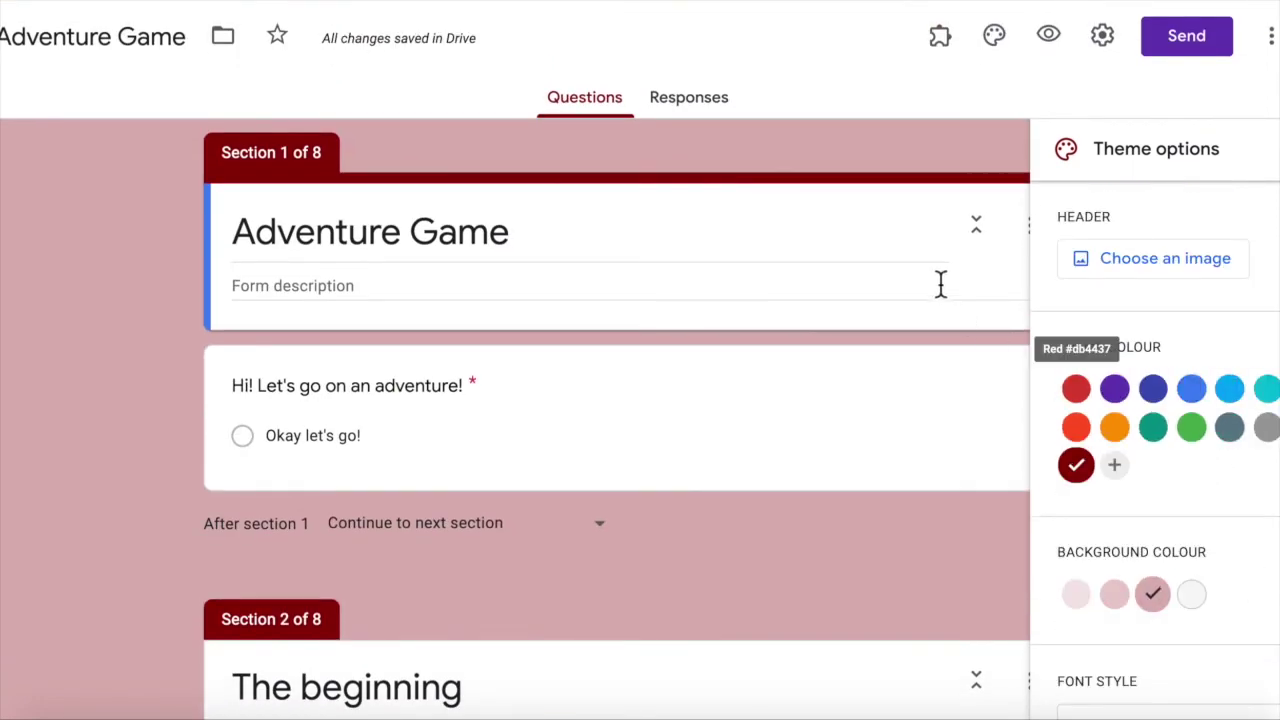
Choose the purple night-sky theme picture and insert it as the form's header.
{"action": "left_click", "coordinate": [1186, 278]}
{"action": "scroll", "coordinate": [868, 428], "scroll_direction": "down", "scroll_amount": 15}
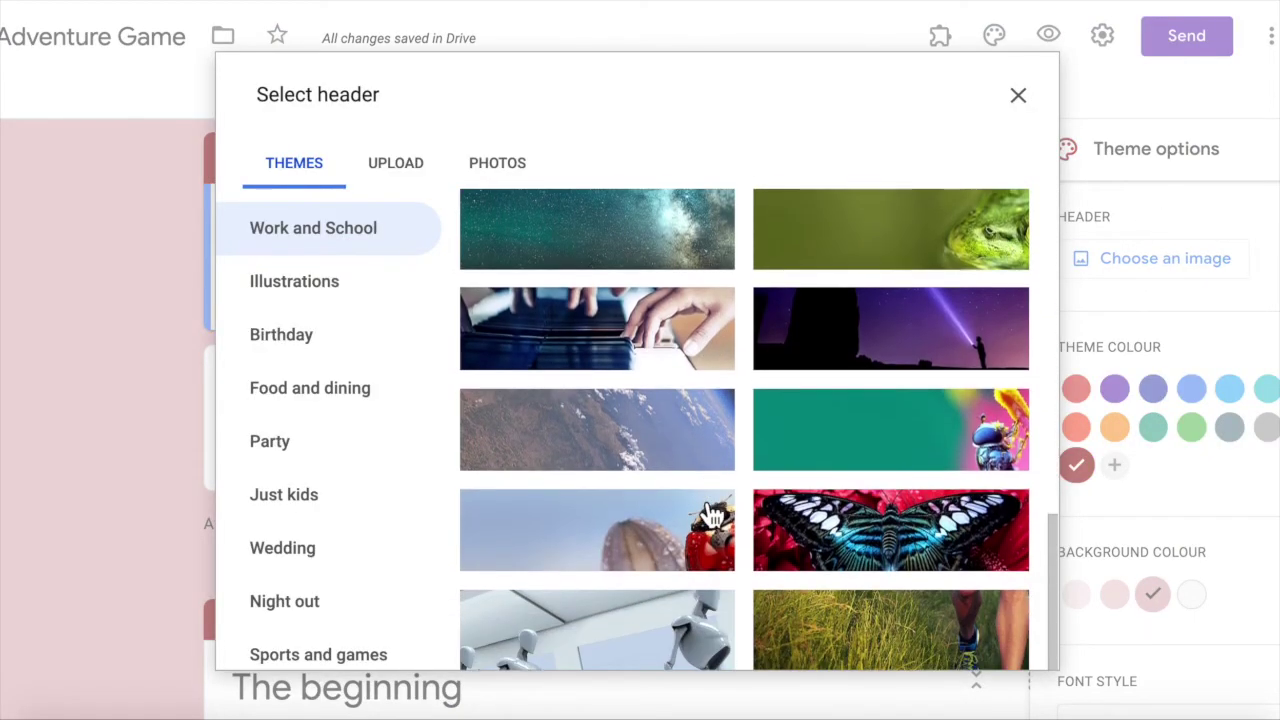
{"action": "left_click", "coordinate": [925, 352]}
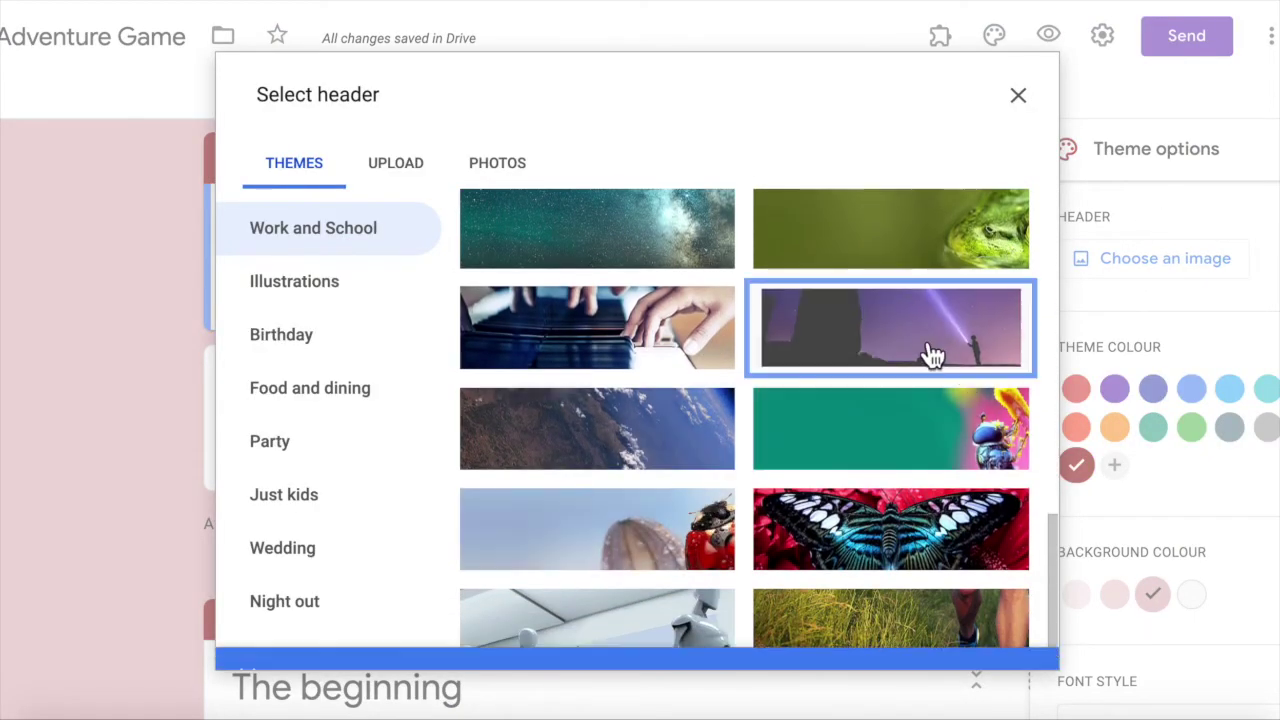
{"action": "left_click", "coordinate": [1012, 647]}
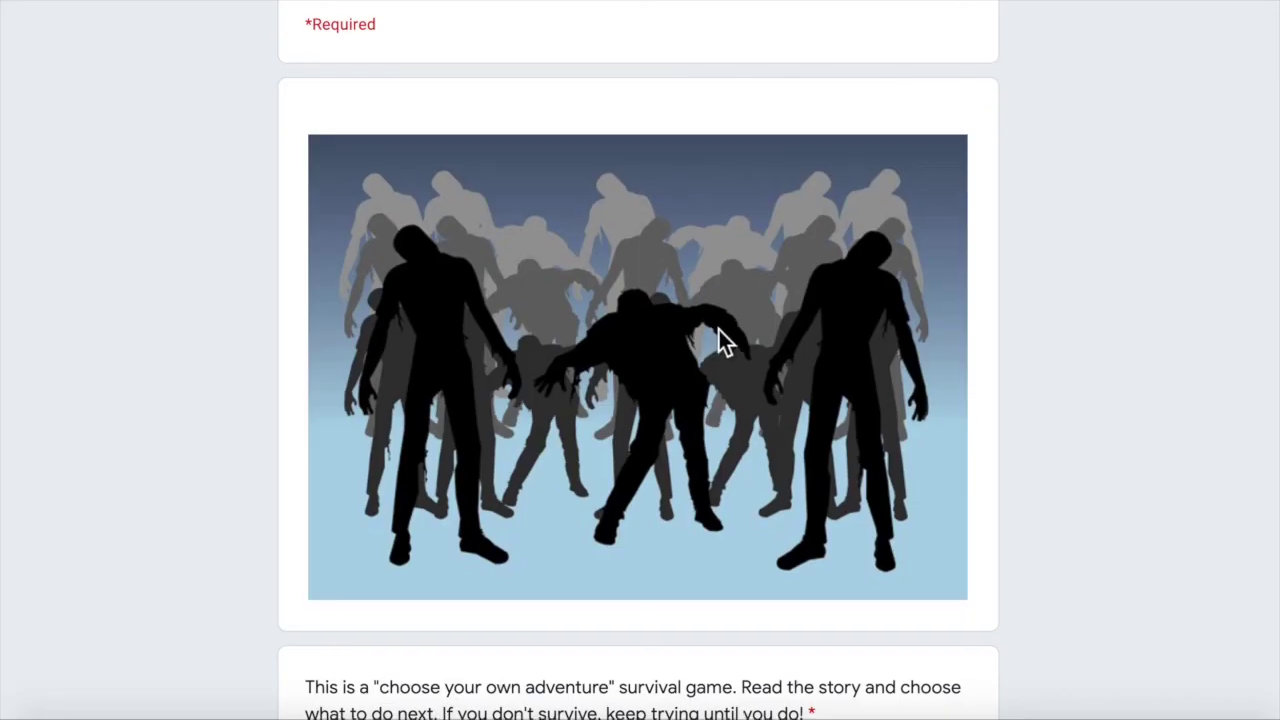
In the Zac and the Zombies example, go to the next page and pick Attack the zombie!
{"action": "scroll", "coordinate": [718, 327], "scroll_direction": "down", "scroll_amount": 3}
{"action": "left_click", "coordinate": [426, 586]}
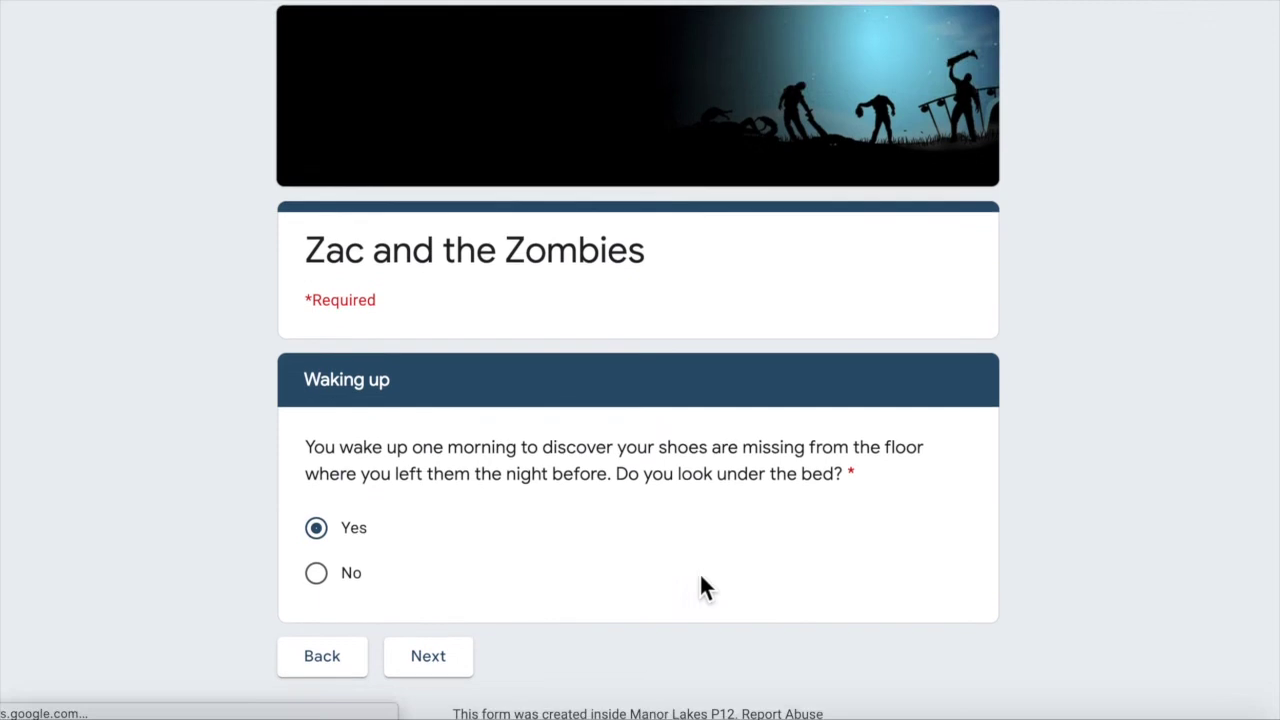
{"action": "scroll", "coordinate": [701, 577], "scroll_direction": "down", "scroll_amount": 1}
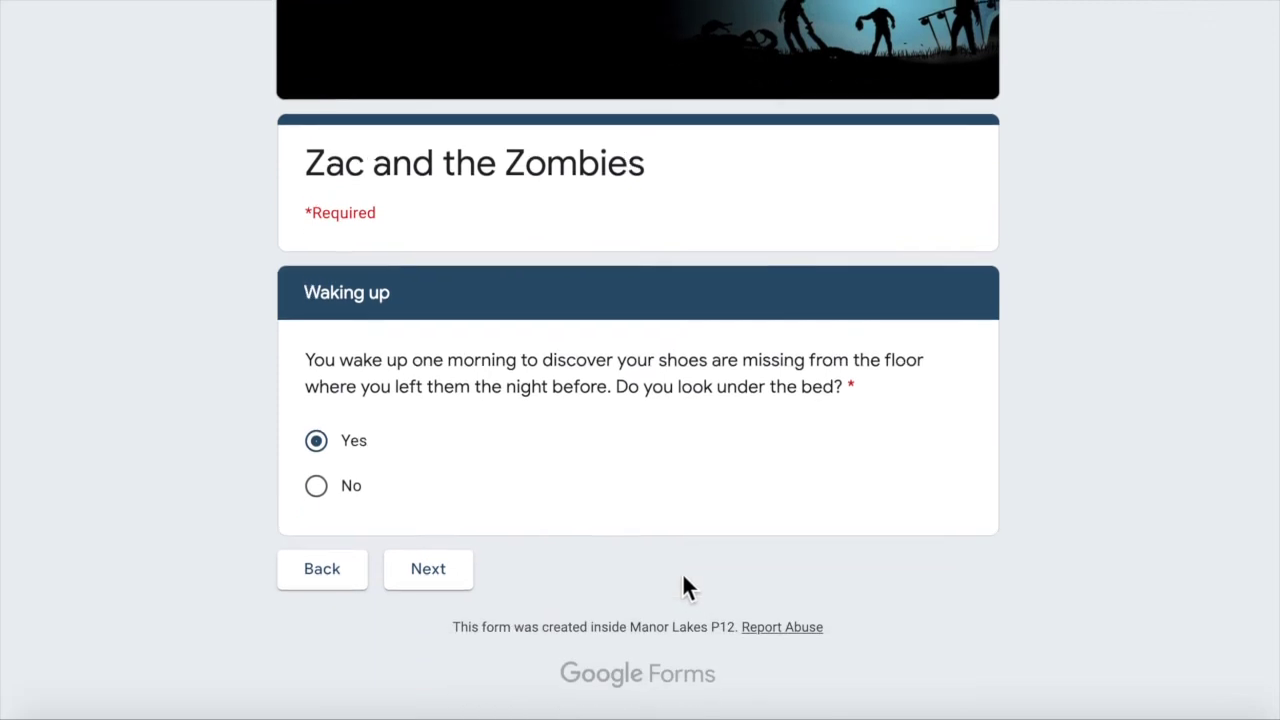
{"action": "left_click", "coordinate": [668, 552]}
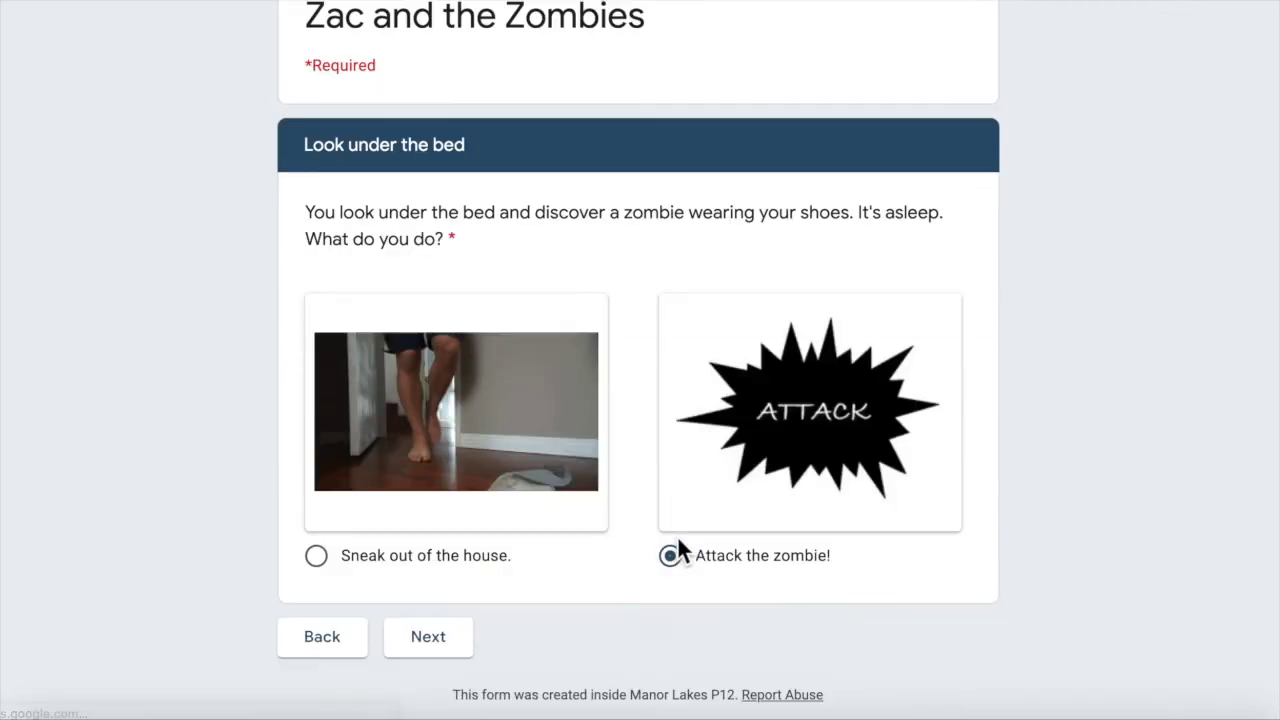
{"action": "scroll", "coordinate": [640, 500], "scroll_direction": "down", "scroll_amount": 1}
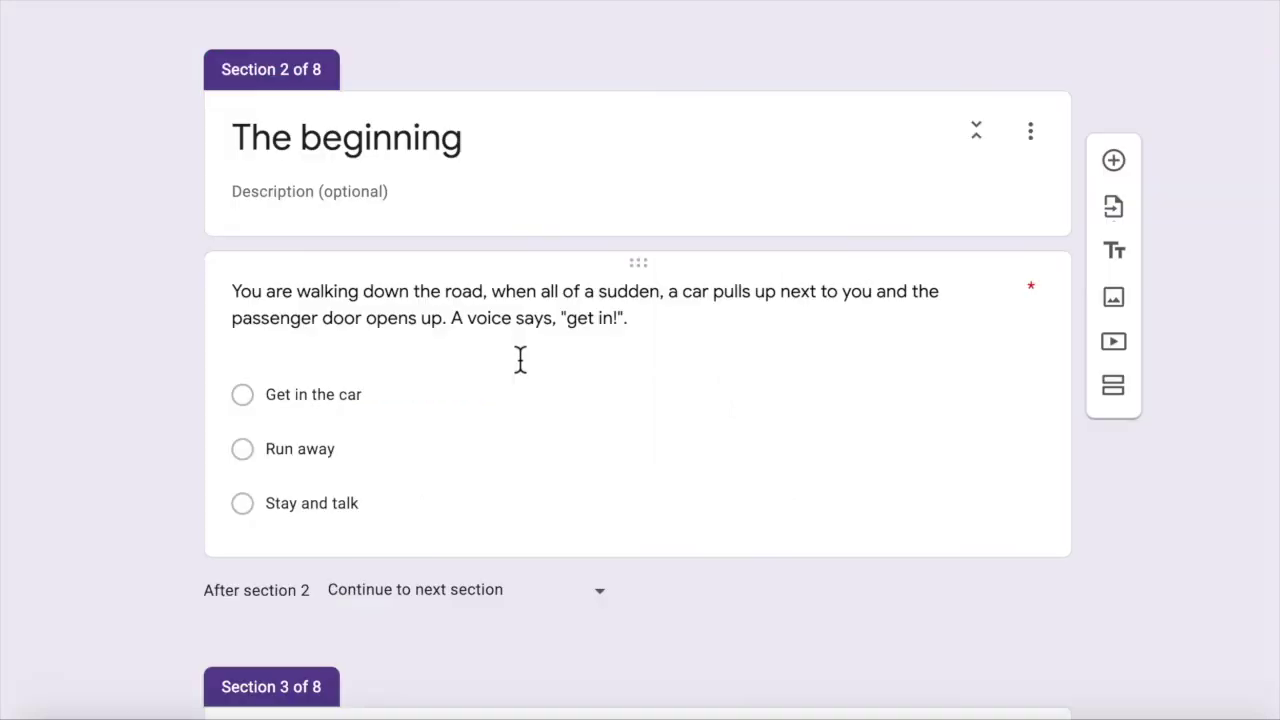
{"action": "scroll", "coordinate": [520, 360], "scroll_direction": "down", "scroll_amount": 5}
Search images for 'scream' and insert a screaming face picture under Scream for help.
{"action": "scroll", "coordinate": [520, 360], "scroll_direction": "down", "scroll_amount": 6}
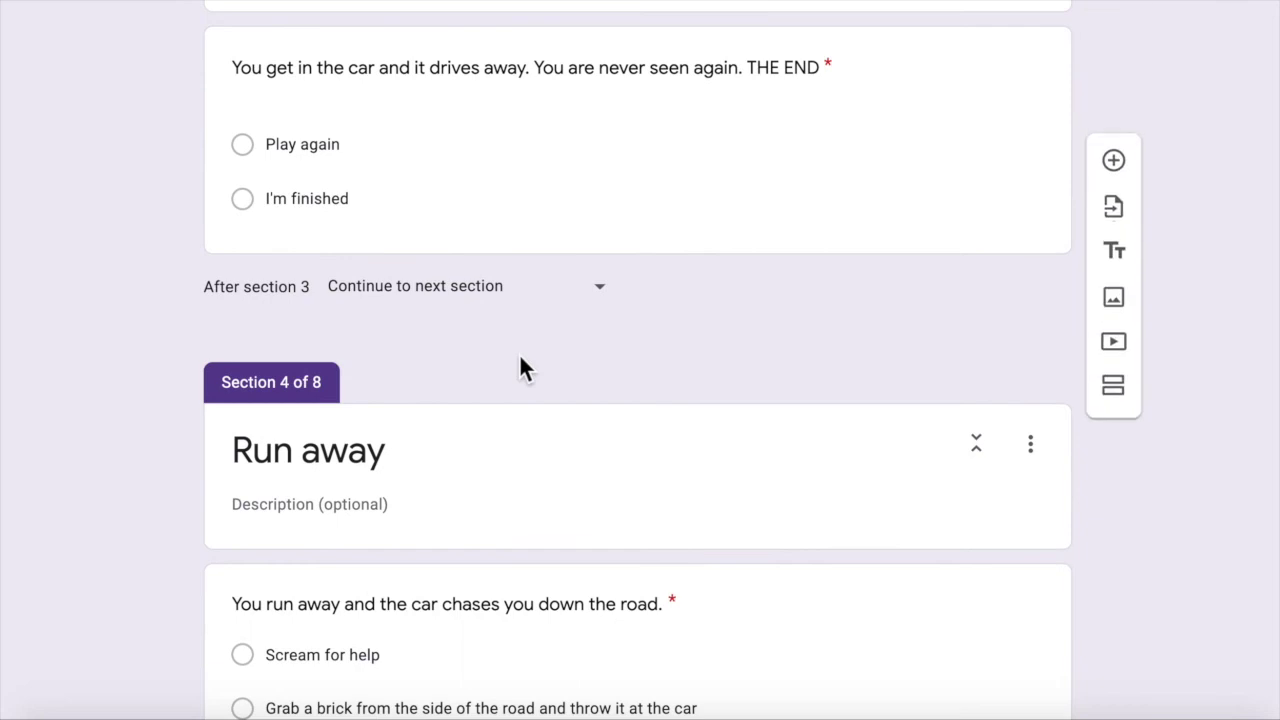
{"action": "left_click", "coordinate": [471, 368]}
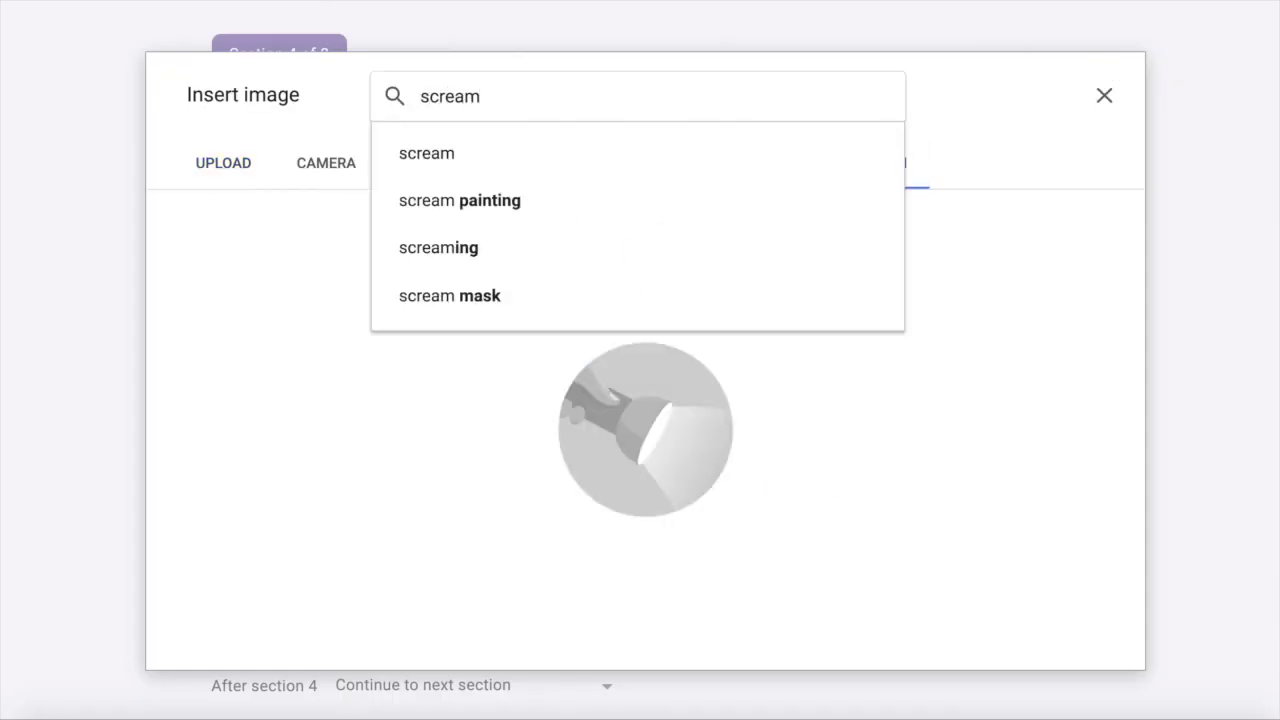
{"action": "key", "text": "Return"}
{"action": "scroll", "coordinate": [560, 490], "scroll_direction": "down", "scroll_amount": 10}
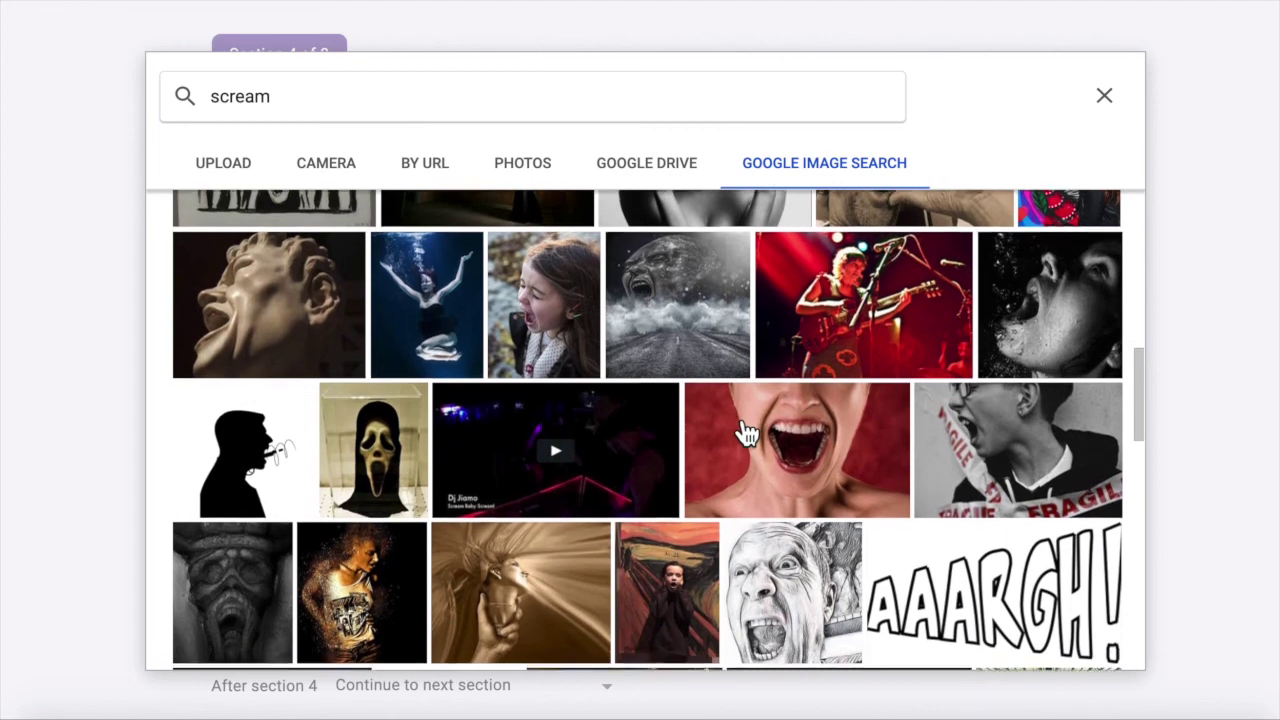
{"action": "left_click", "coordinate": [868, 505]}
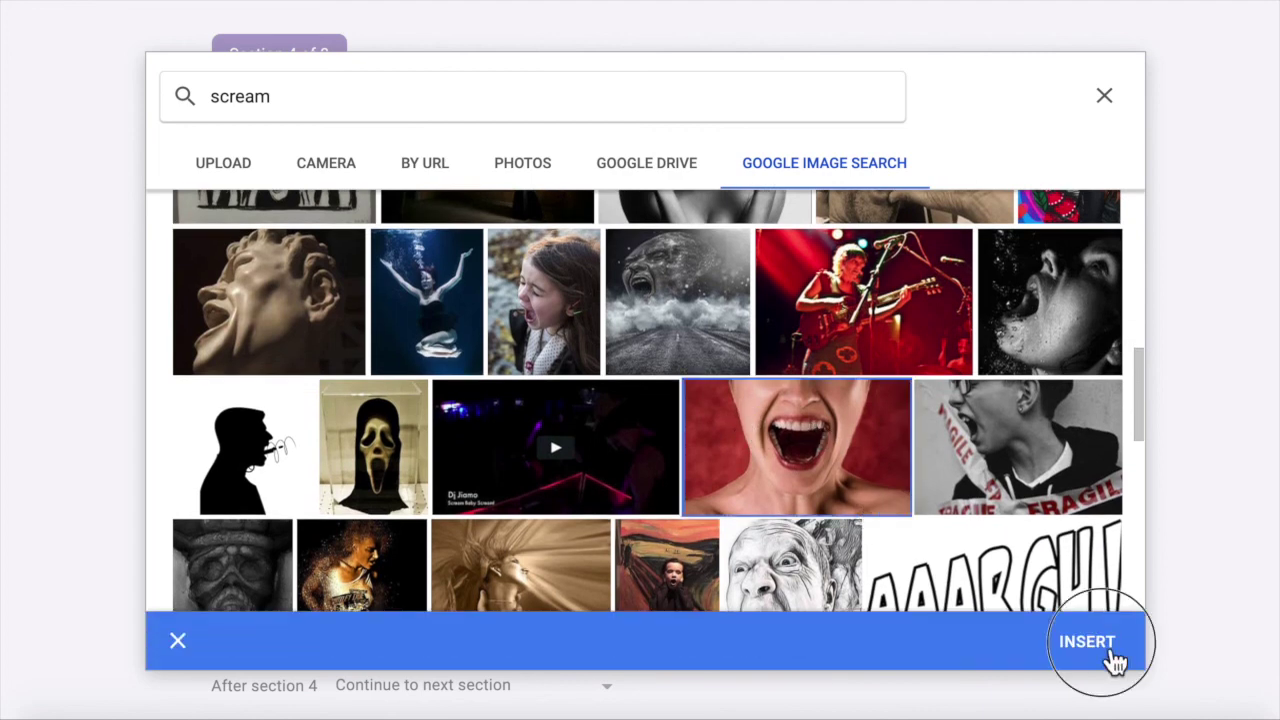
{"action": "left_click", "coordinate": [1112, 652]}
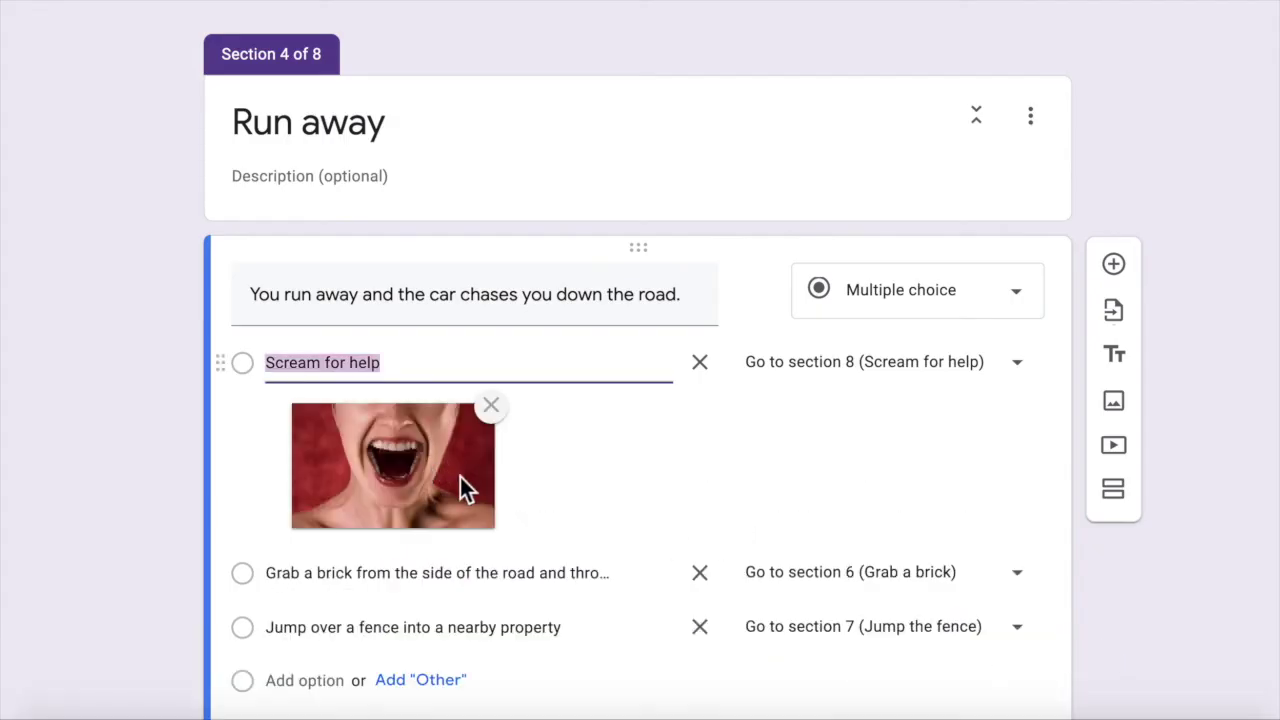
Search images for 'brick' and insert a grey brick picture on the brick answer.
{"action": "scroll", "coordinate": [460, 477], "scroll_direction": "down", "scroll_amount": 1}
{"action": "left_click", "coordinate": [655, 489]}
{"action": "left_click", "coordinate": [589, 100]}
{"action": "type", "text": "brick"}
{"action": "key", "text": "Return"}
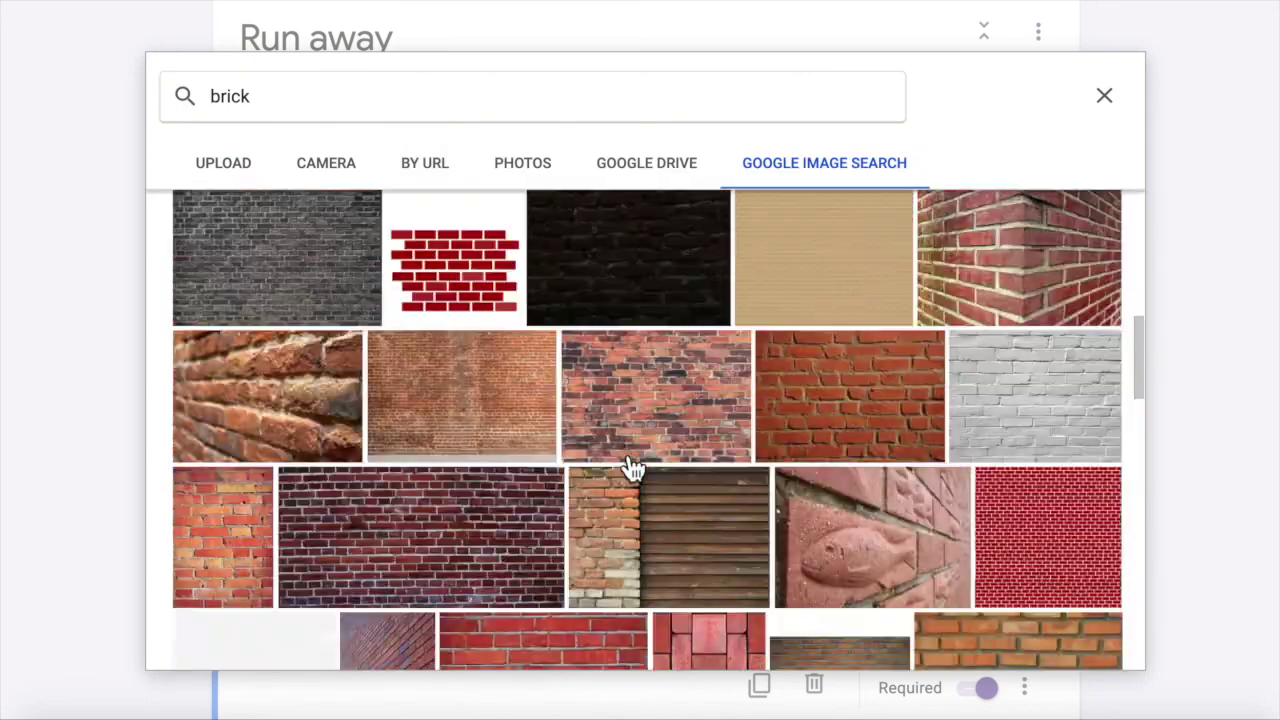
{"action": "scroll", "coordinate": [633, 470], "scroll_direction": "down", "scroll_amount": 3}
{"action": "double_click", "coordinate": [830, 507]}
Search images for 'fence' and insert a tree and wooden fence picture on the fence answer.
{"action": "scroll", "coordinate": [621, 453], "scroll_direction": "down", "scroll_amount": 2}
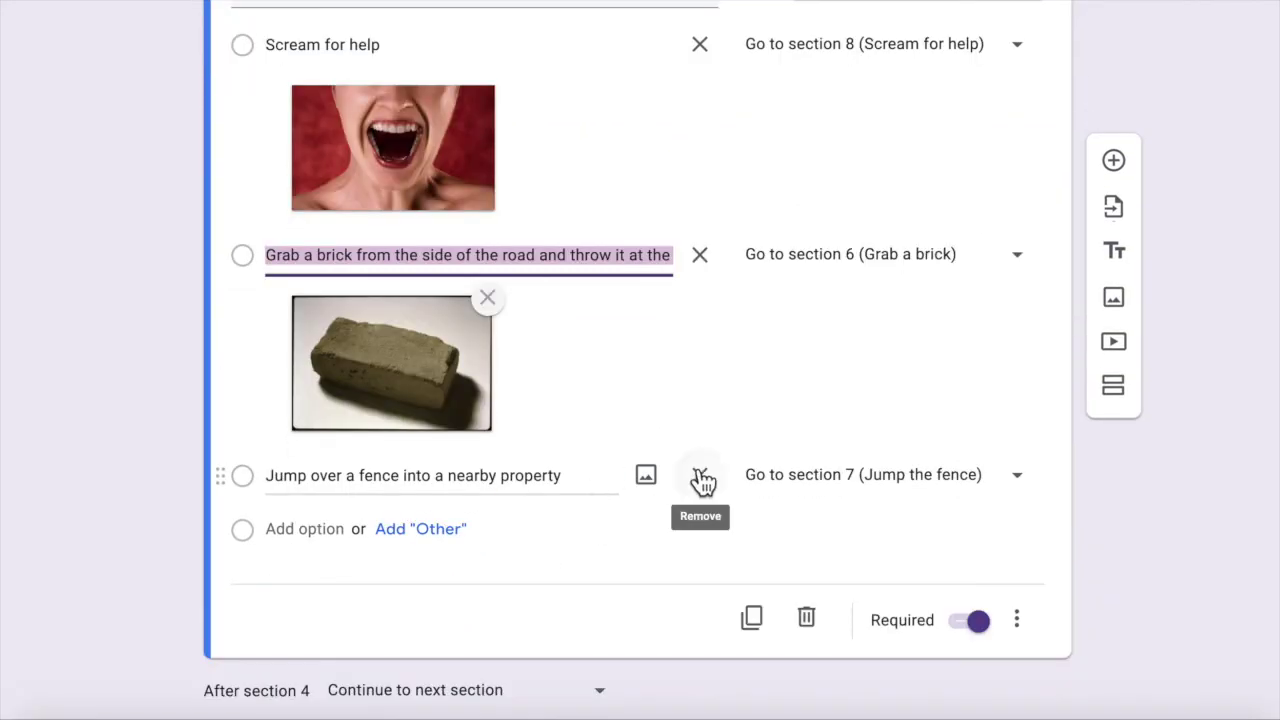
{"action": "left_click", "coordinate": [645, 476]}
{"action": "type", "text": "fence"}
{"action": "key", "text": "Return"}
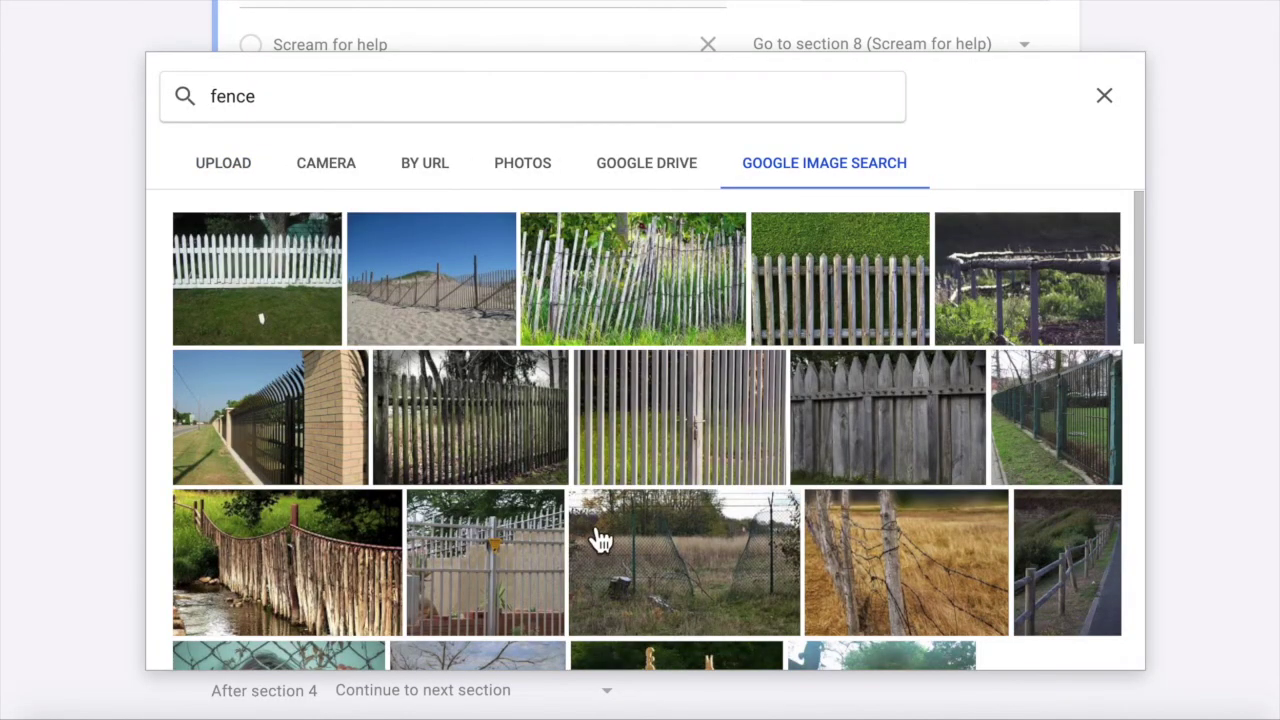
{"action": "scroll", "coordinate": [600, 540], "scroll_direction": "down", "scroll_amount": 3}
{"action": "double_click", "coordinate": [908, 486]}
{"action": "scroll", "coordinate": [743, 383], "scroll_direction": "down", "scroll_amount": 2}
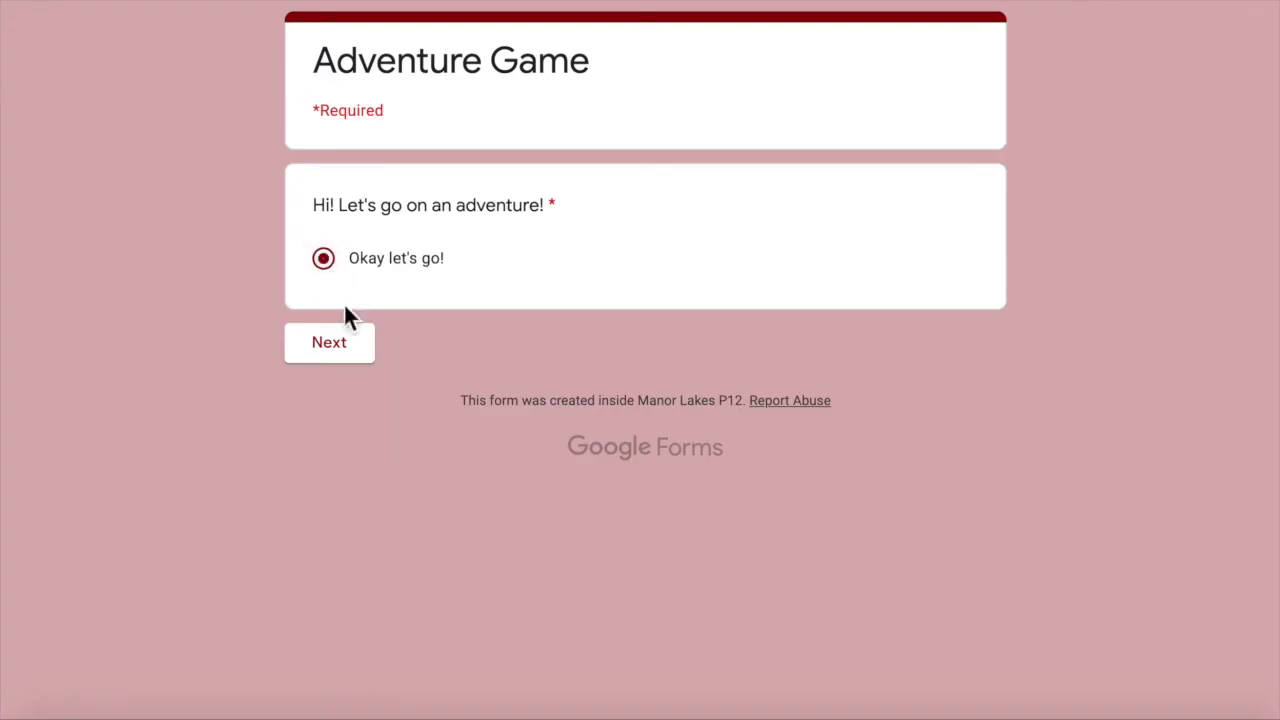
Play the Adventure Game preview, pick Run away, and scroll through its picture answers.
{"action": "left_click", "coordinate": [332, 342]}
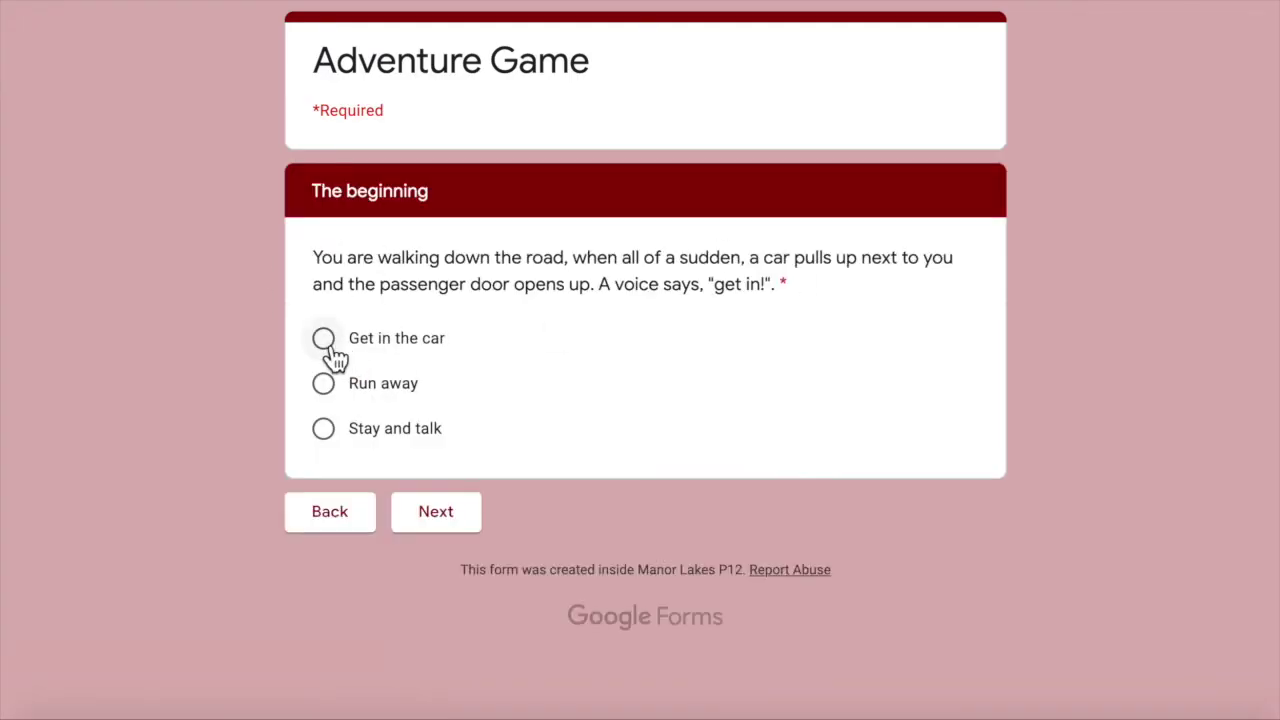
{"action": "left_click", "coordinate": [323, 383]}
{"action": "left_click", "coordinate": [436, 511]}
{"action": "scroll", "coordinate": [455, 535], "scroll_direction": "down", "scroll_amount": 2}
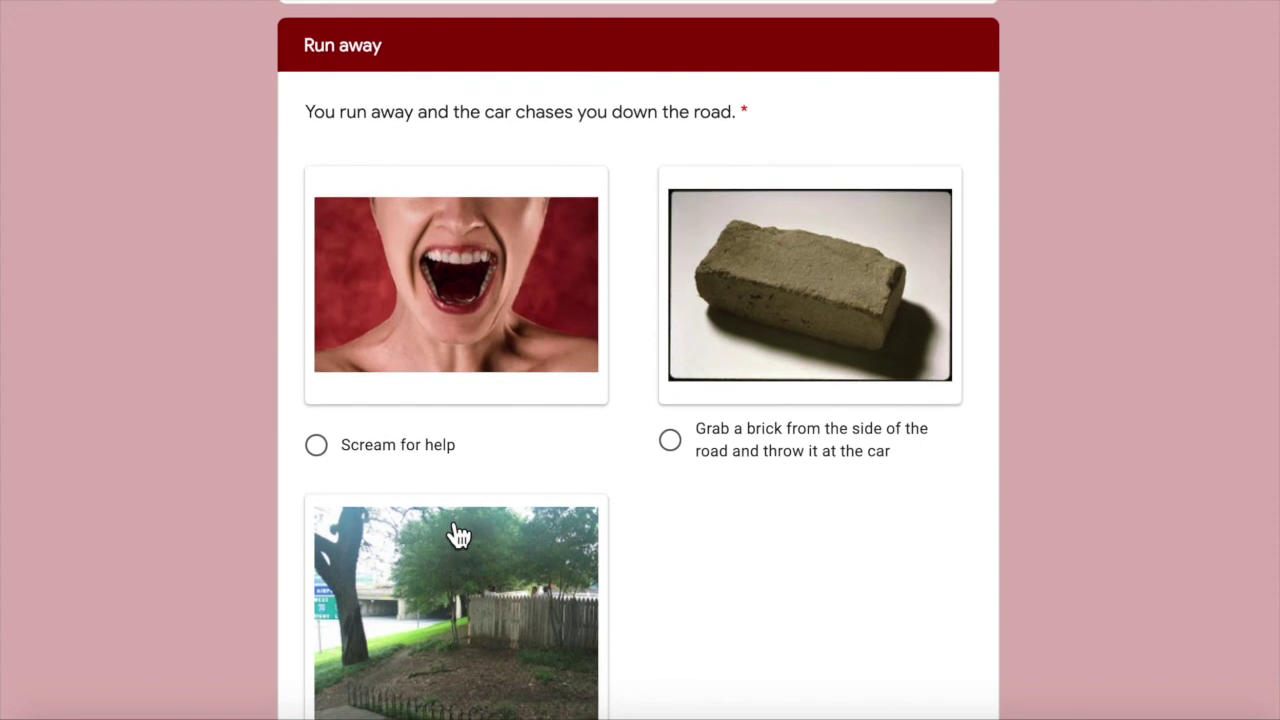
{"action": "scroll", "coordinate": [457, 535], "scroll_direction": "down", "scroll_amount": 1}
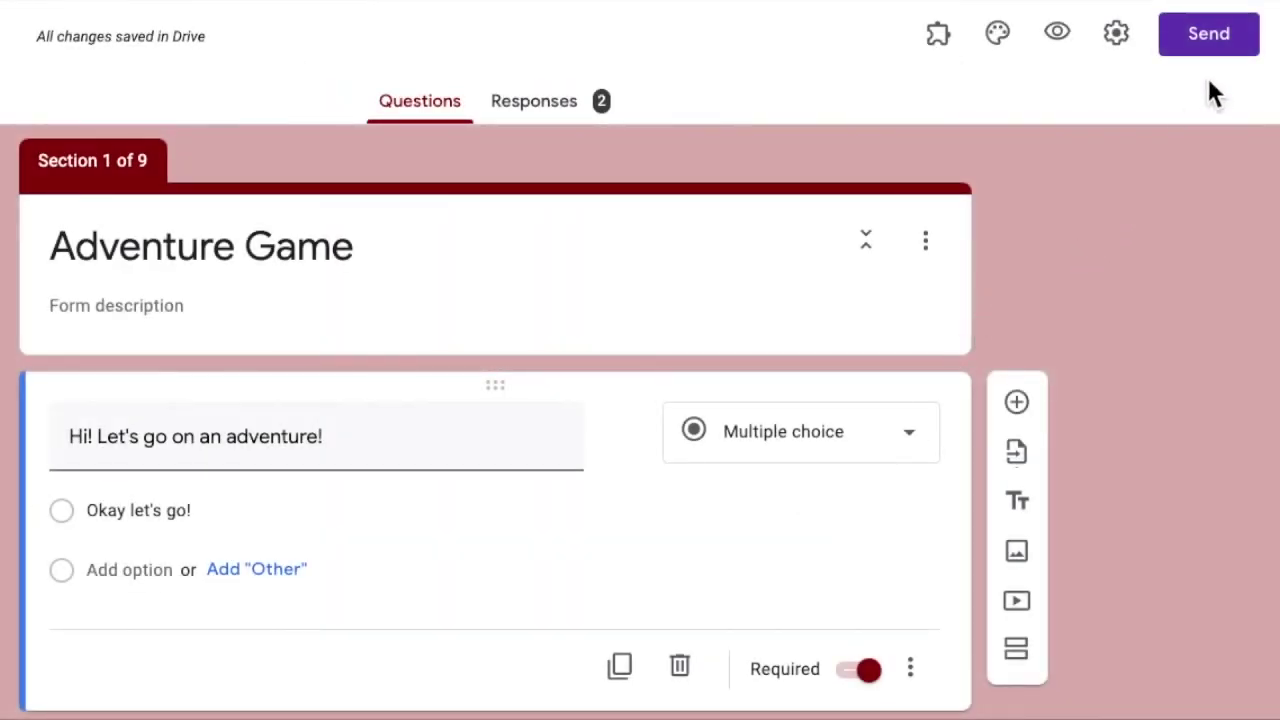
Copy the Adventure Game's shortened link from the Send dialog and close the dialog.
{"action": "left_click", "coordinate": [1222, 57]}
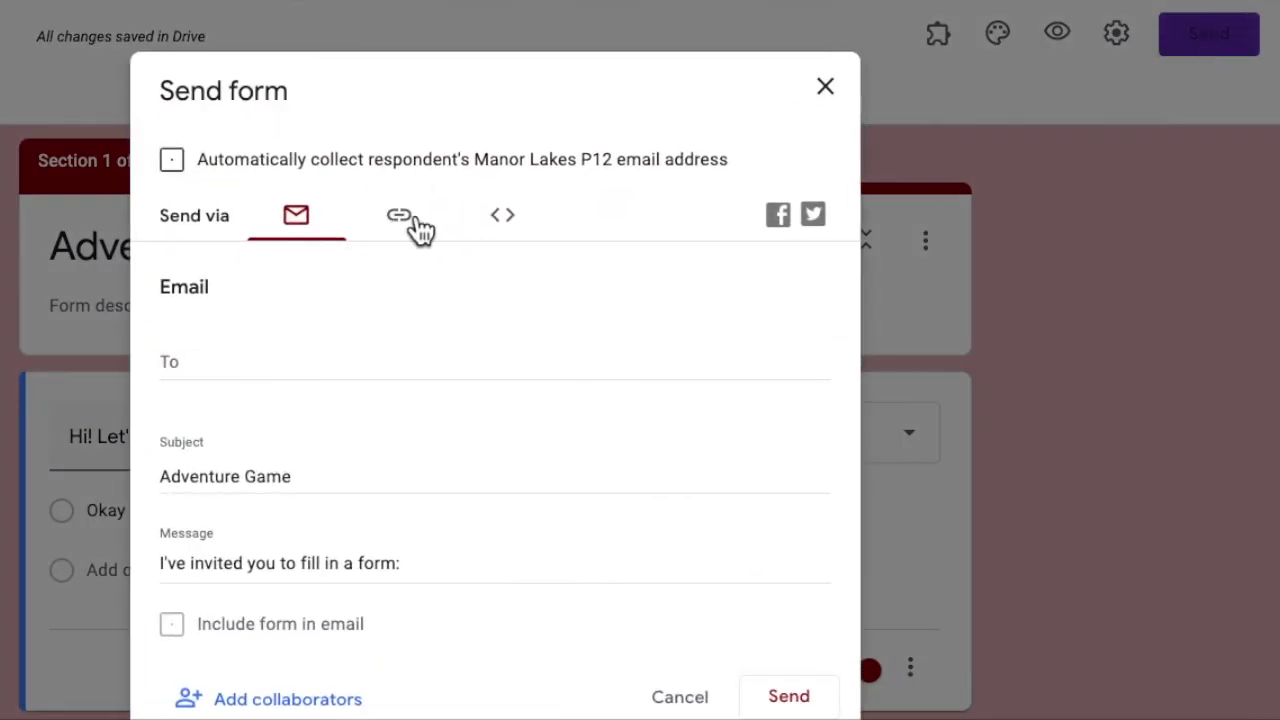
{"action": "left_click", "coordinate": [402, 228]}
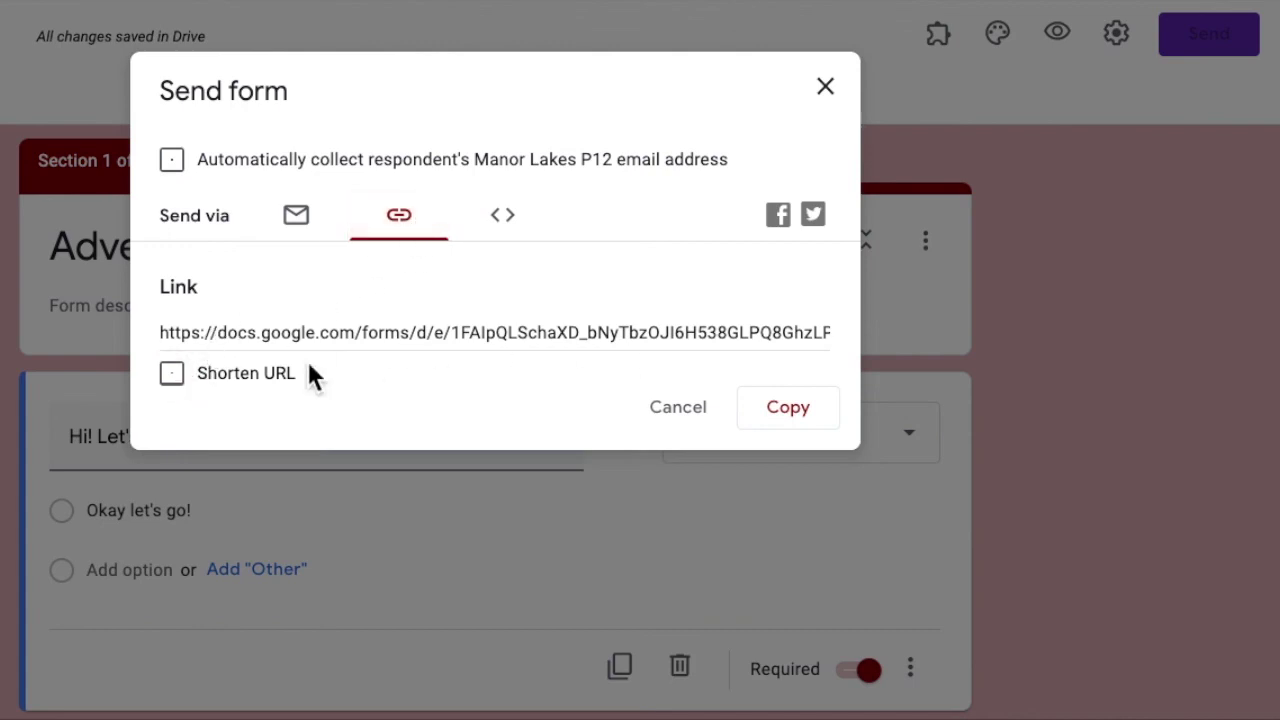
{"action": "left_click", "coordinate": [179, 375]}
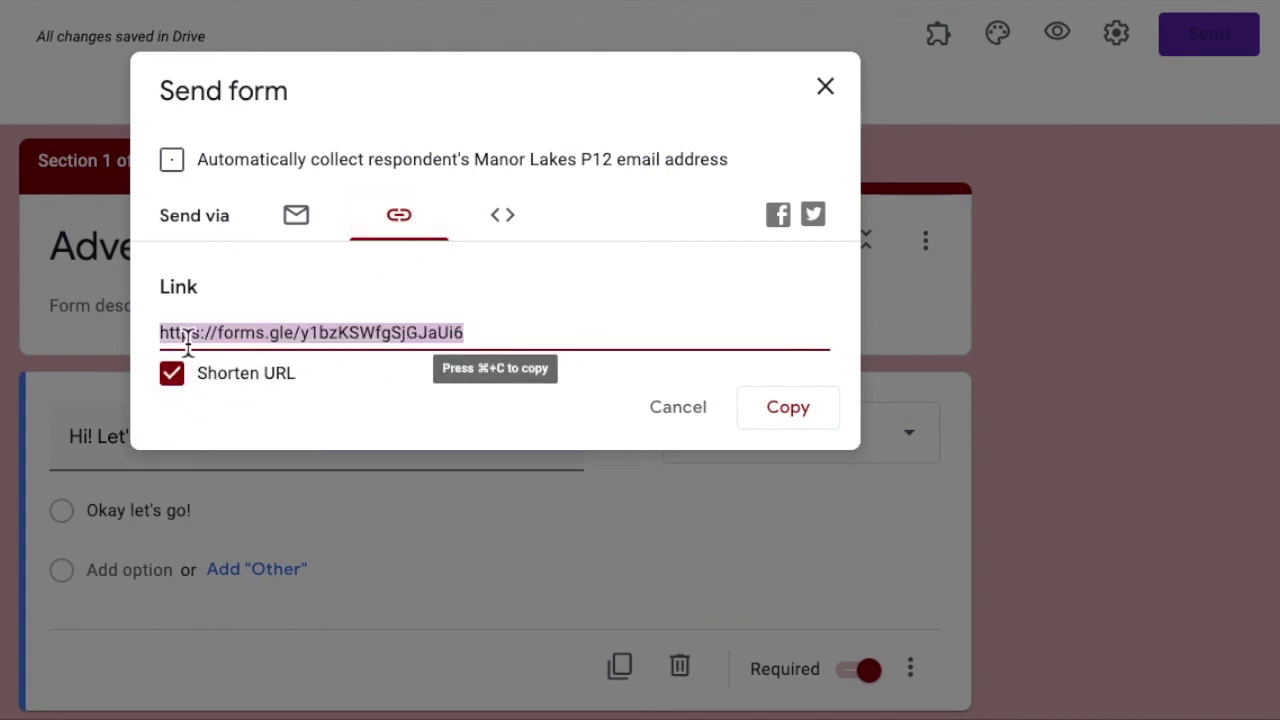
{"action": "left_click", "coordinate": [815, 430]}
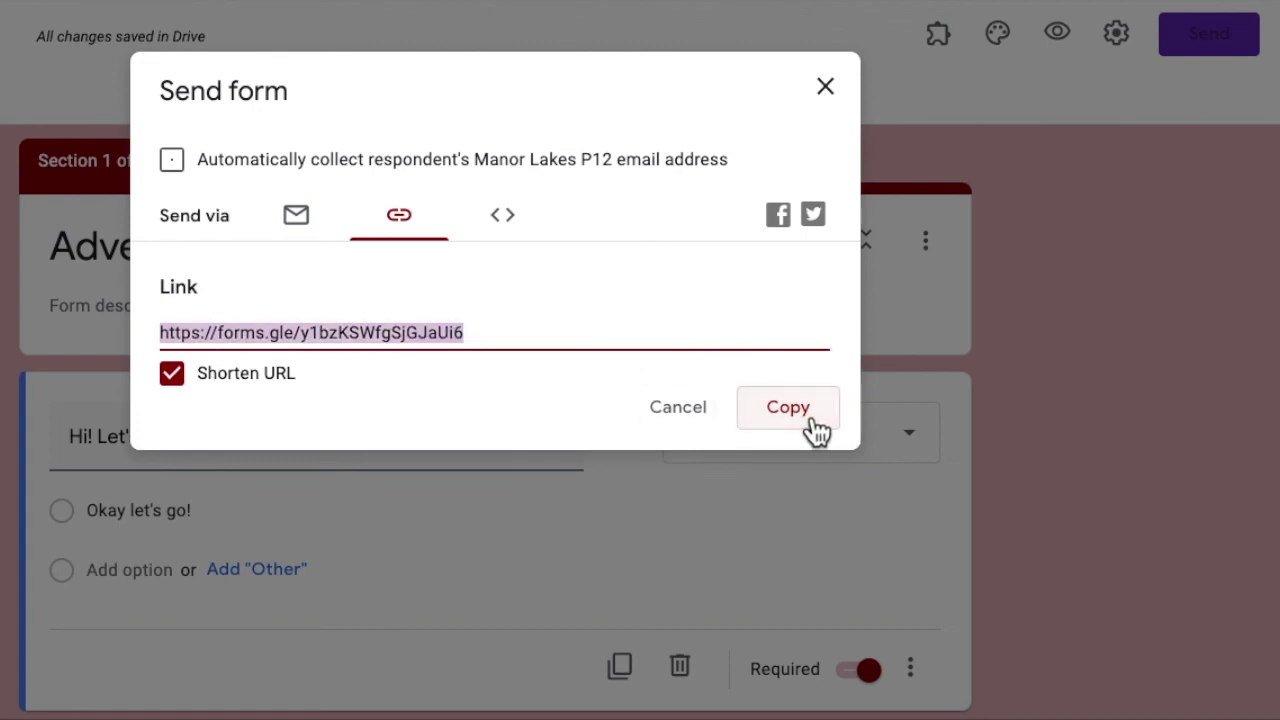
{"action": "left_click", "coordinate": [850, 100]}
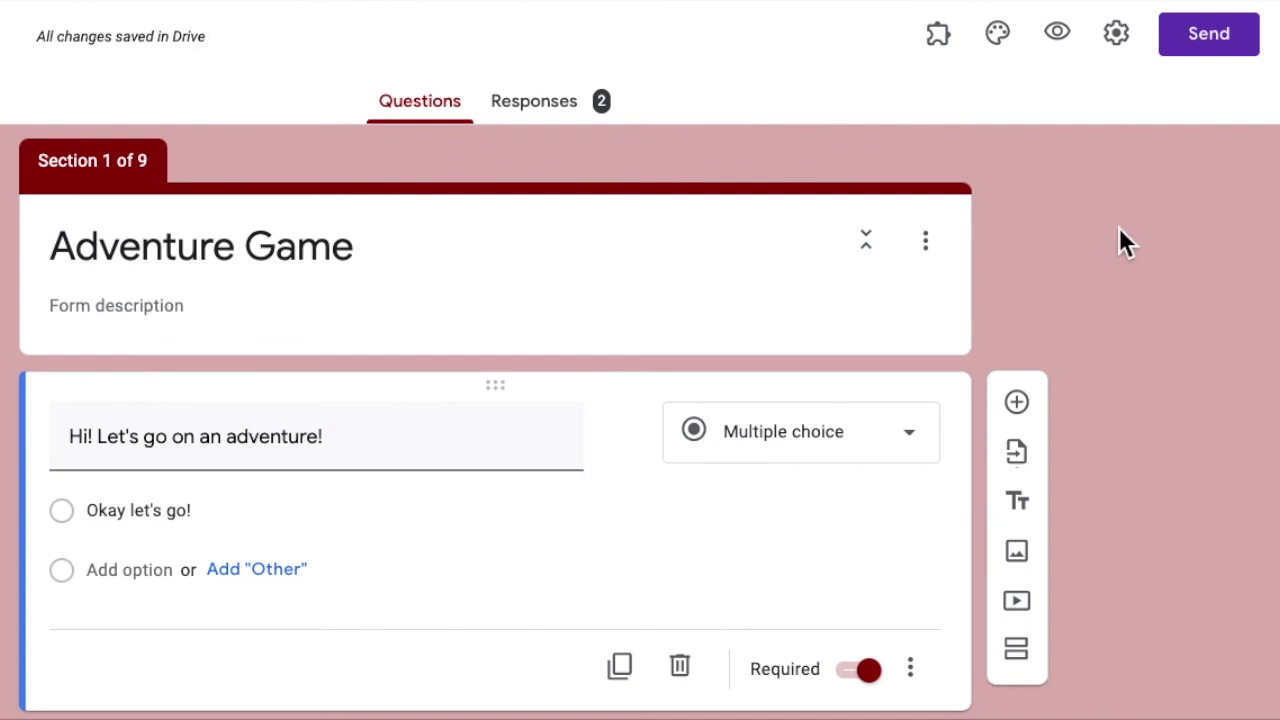